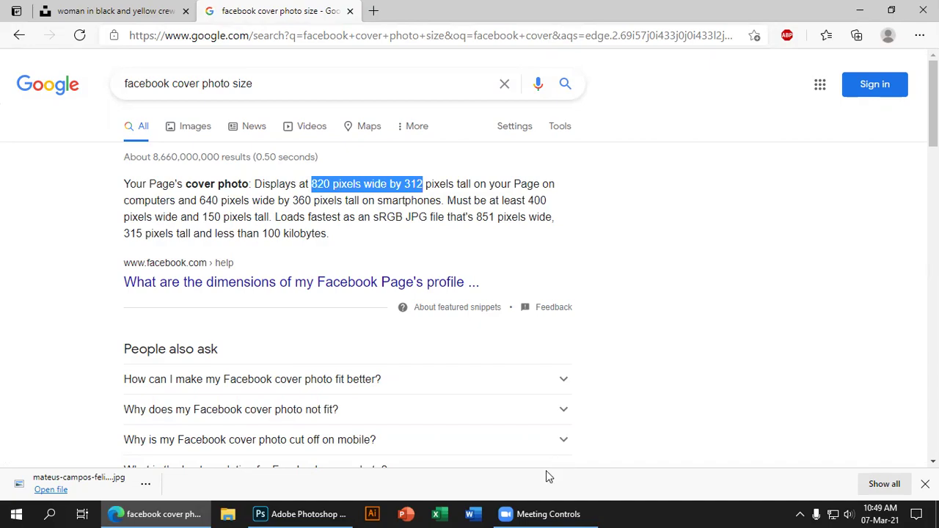
Step: In Photoshop, create a new document 820 pixels wide and 312 pixels high at 72 pixels/inch
left_click(301, 513)
left_click(30, 8)
left_click(44, 22)
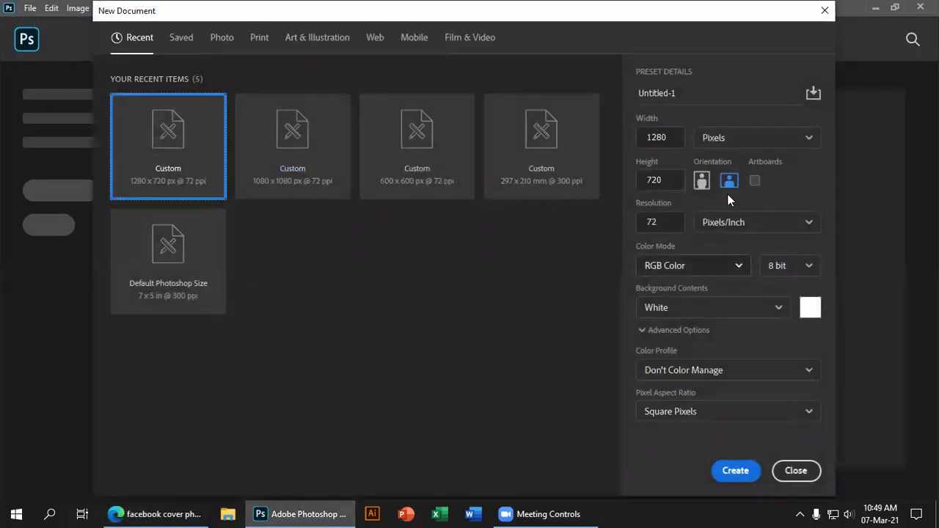
left_click(681, 135)
type("8")
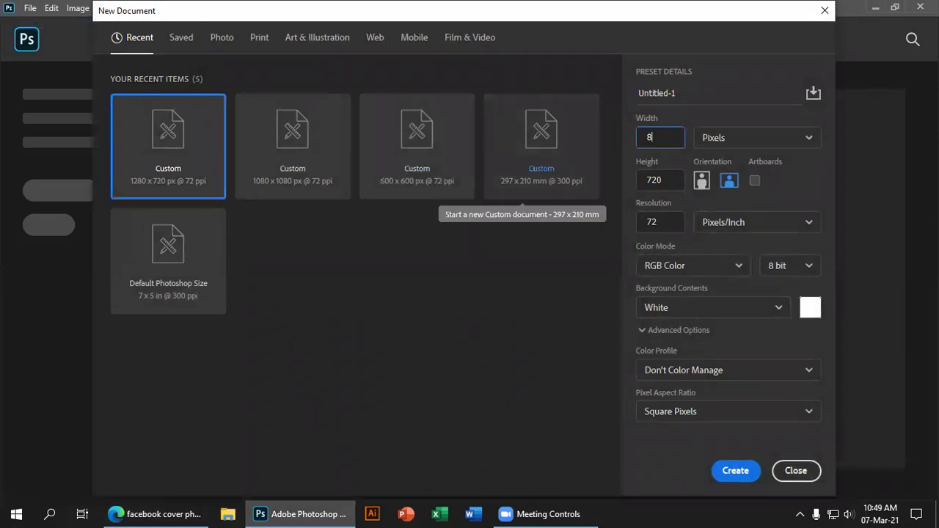
left_click(624, 178)
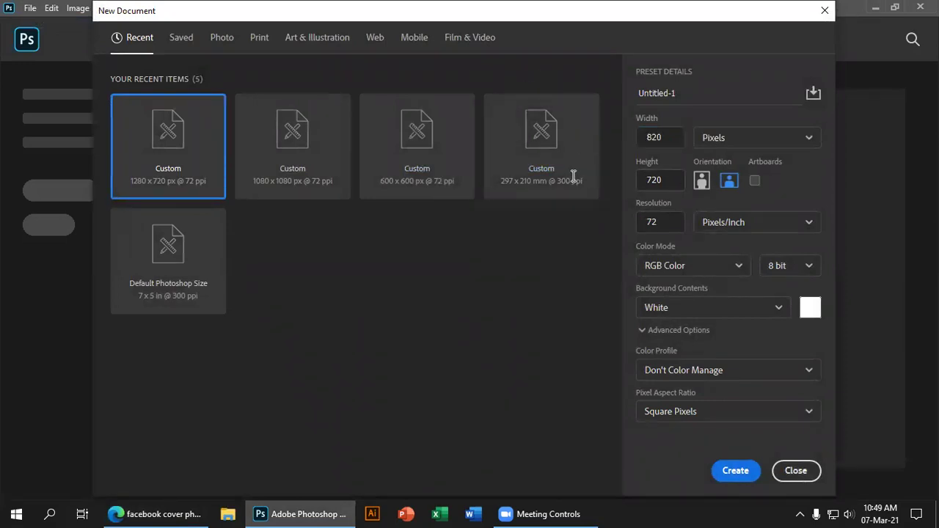
left_click(674, 180)
type("312")
key("Return")
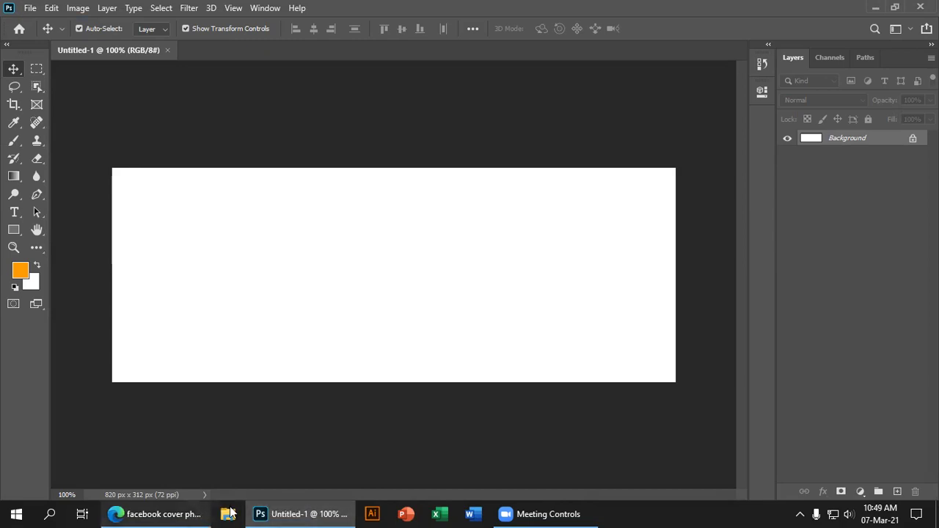
Step: Place the downloaded photo of the woman reading at full canvas height, shifted right so white space remains beside it
mouse_move(258, 510)
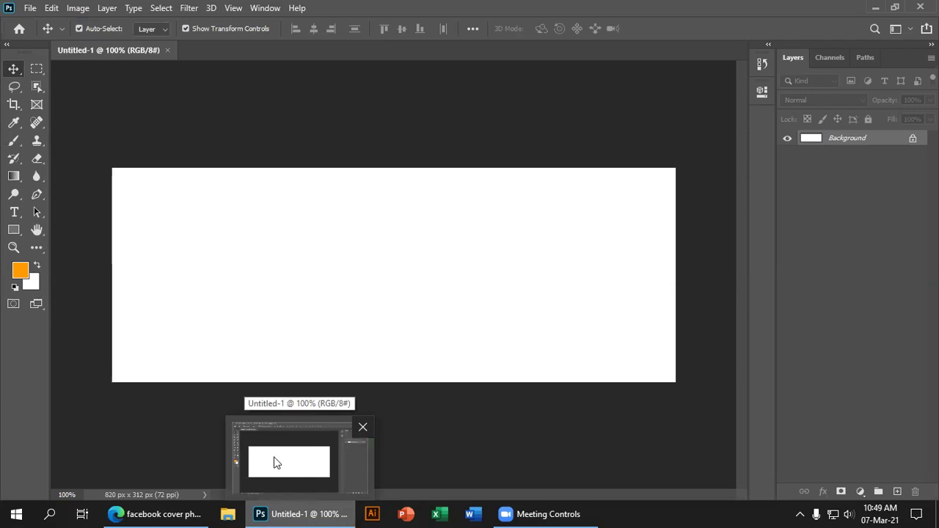
left_click(157, 513)
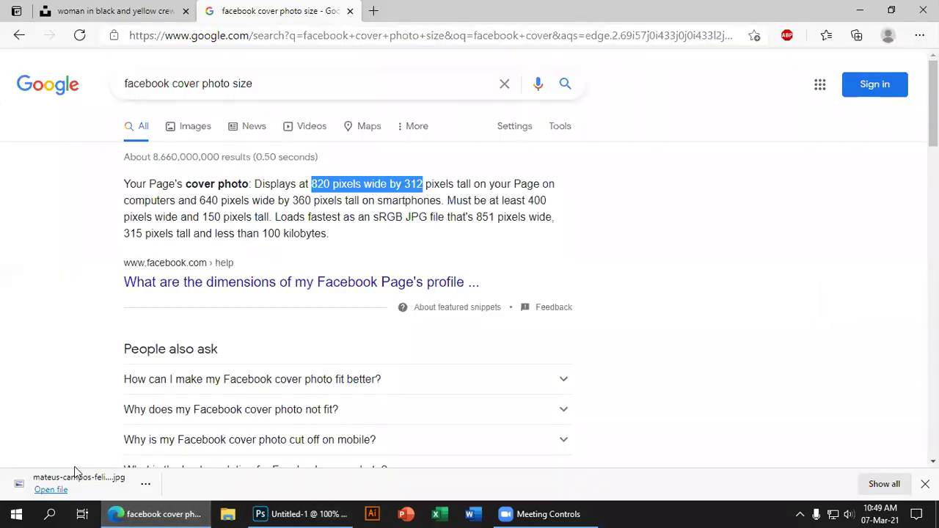
left_click(302, 513)
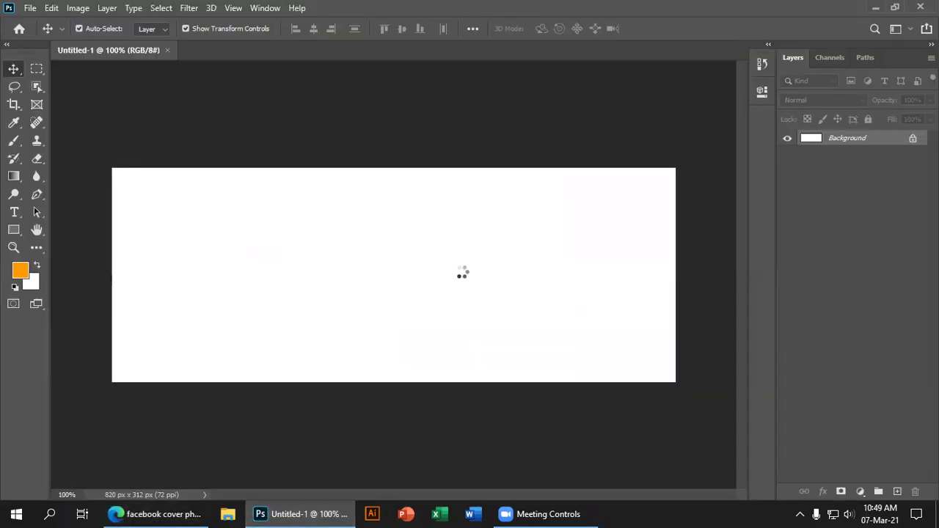
left_click_drag(353, 286, 499, 287)
key("Return")
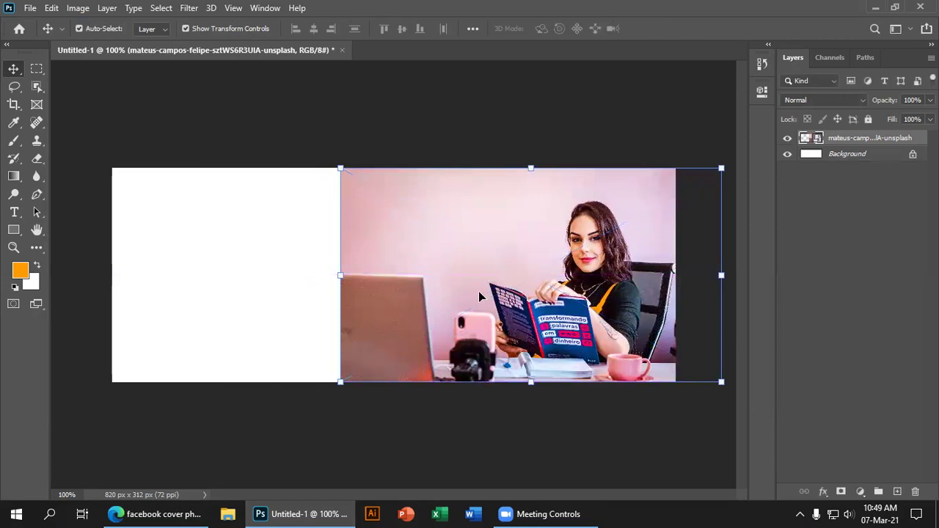
left_click(437, 110)
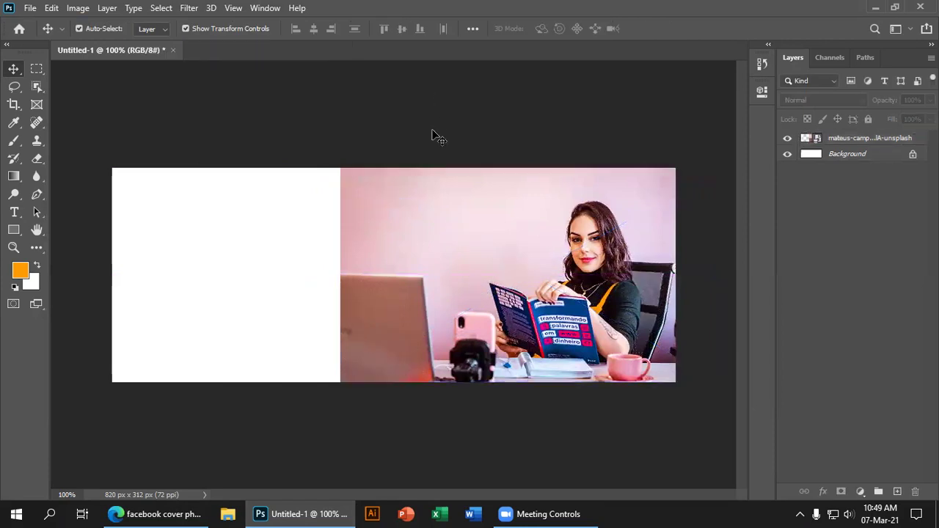
left_click(350, 191)
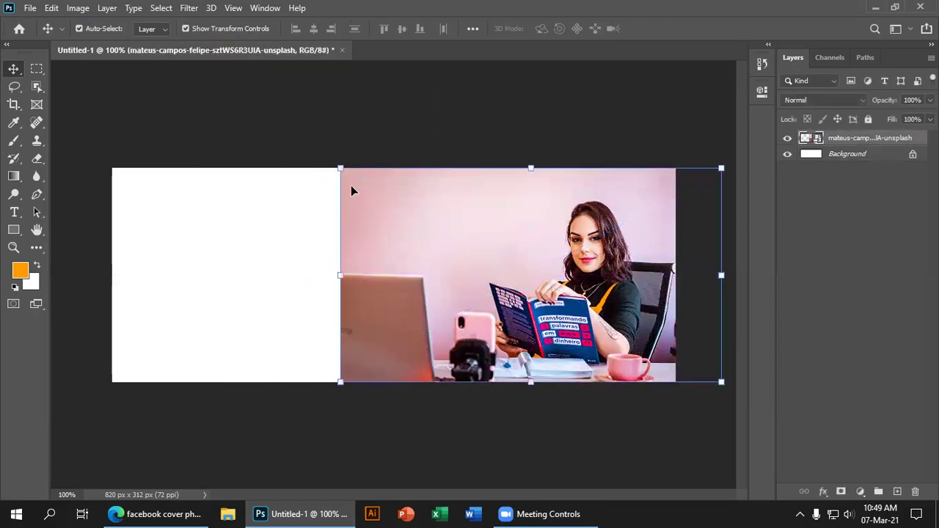
left_click(444, 104)
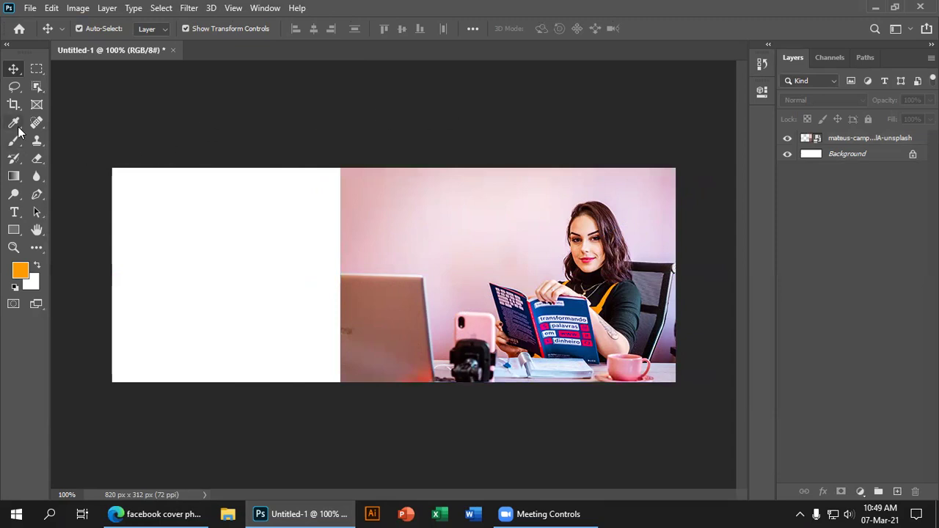
Step: Add a new layer above the photo and try a soft 60 px orange brush dab on the white area
left_click(896, 492)
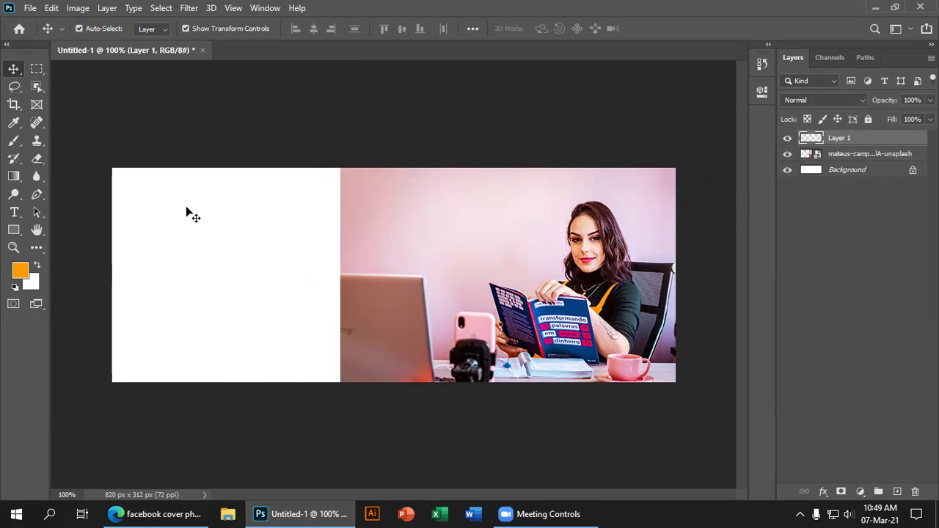
left_click(13, 141)
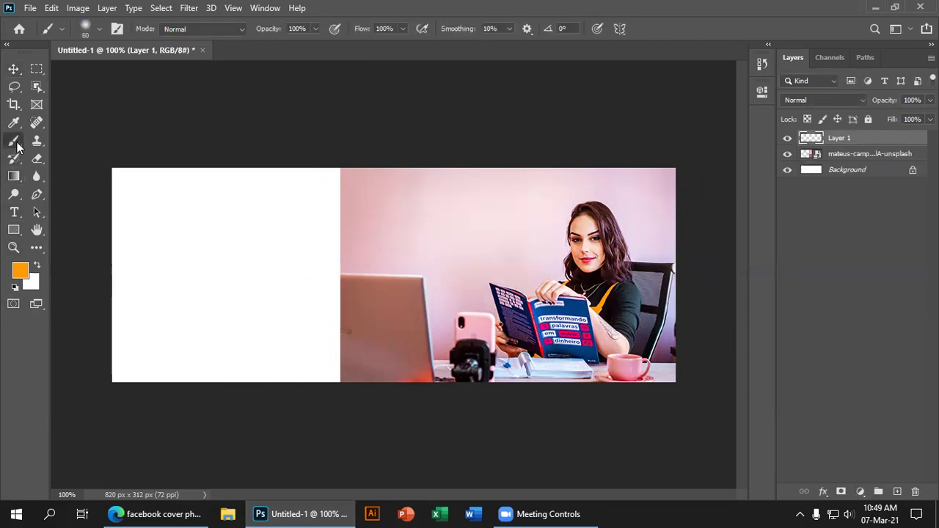
left_click(213, 268)
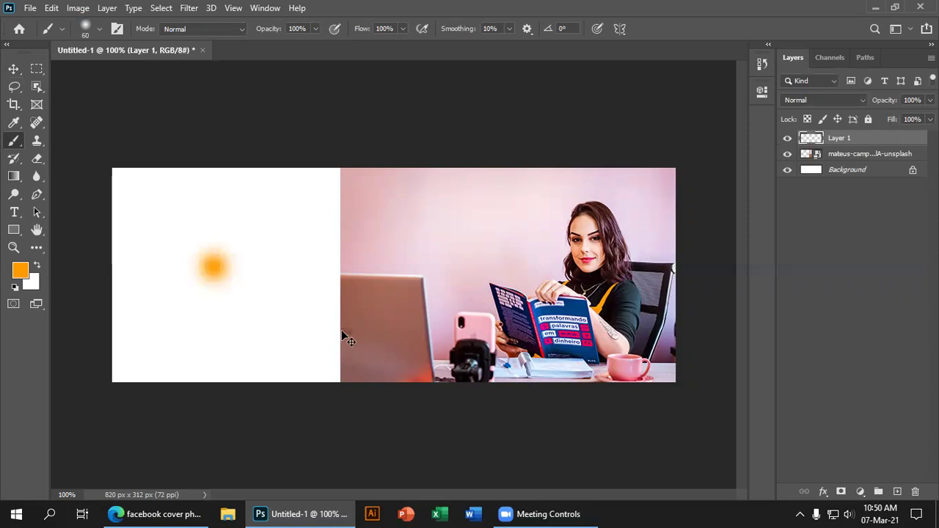
key("ctrl+z")
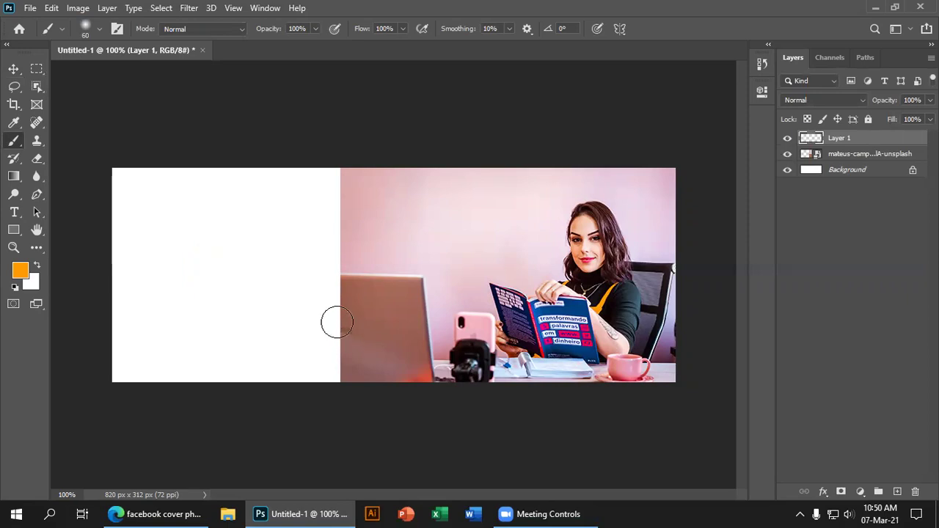
Step: Enlarge the soft brush to 600 px, try one orange dab on the white area and undo it
key("bracketright")
key("bracketright")
key("bracketright")
key("bracketright")
key("bracketright")
key("bracketright")
key("bracketright")
key("bracketright")
key("bracketright")
key("bracketright")
key("bracketright")
key("bracketright")
key("bracketright")
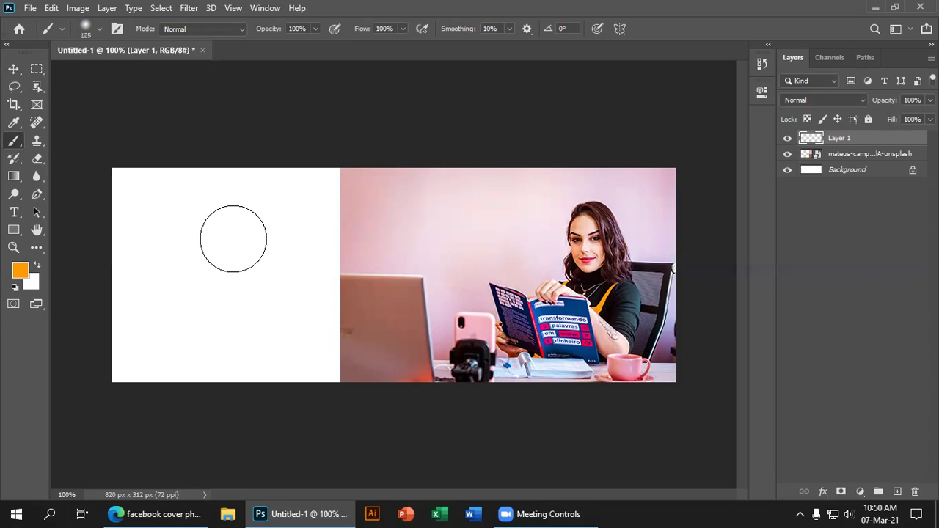
left_click(272, 274)
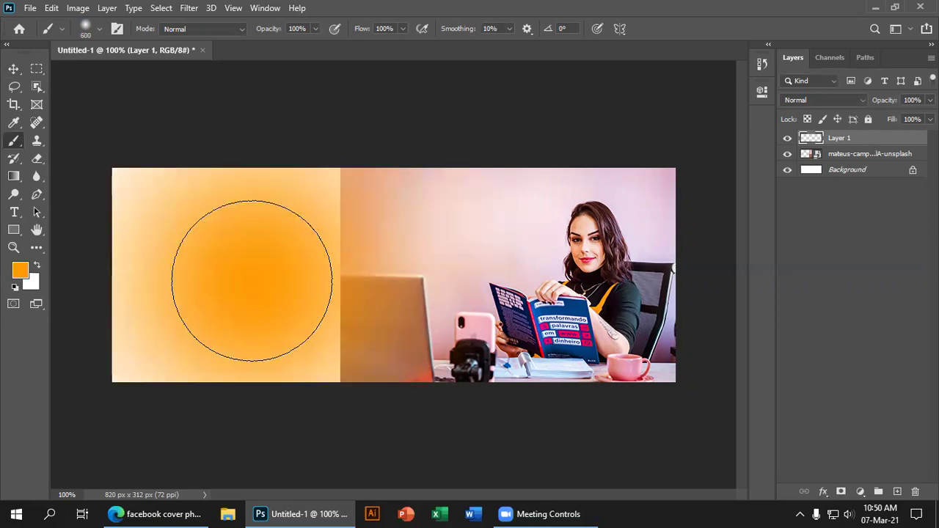
key("ctrl+z")
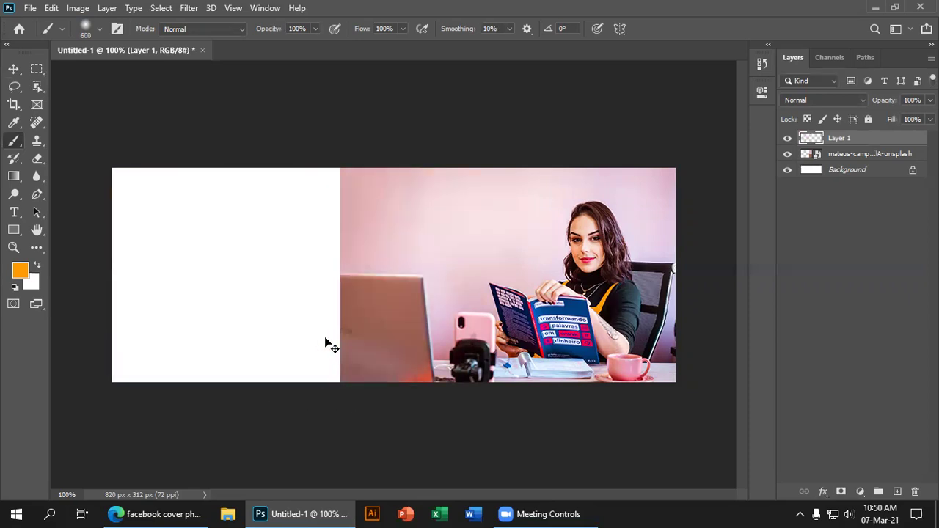
Step: Raise the brush hardness and paint one large hard-edged 600 px orange circle over the woman in the photo
left_click(85, 25)
left_click_drag(97, 102, 302, 145)
left_click(468, 6)
left_click(635, 336)
left_click(13, 68)
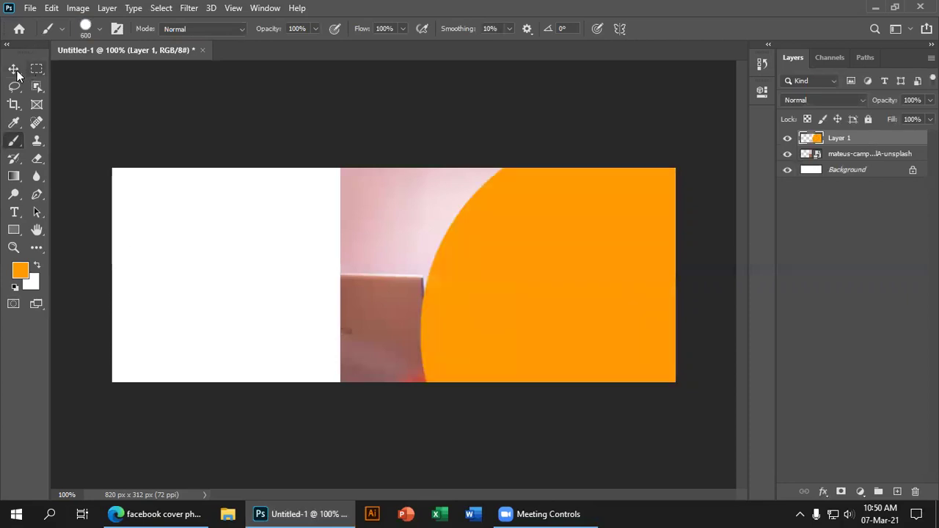
Step: Slide the orange shape onto the white area to uncover the woman, and return it over her
left_click_drag(602, 232, 422, 265)
left_click_drag(482, 294, 252, 280)
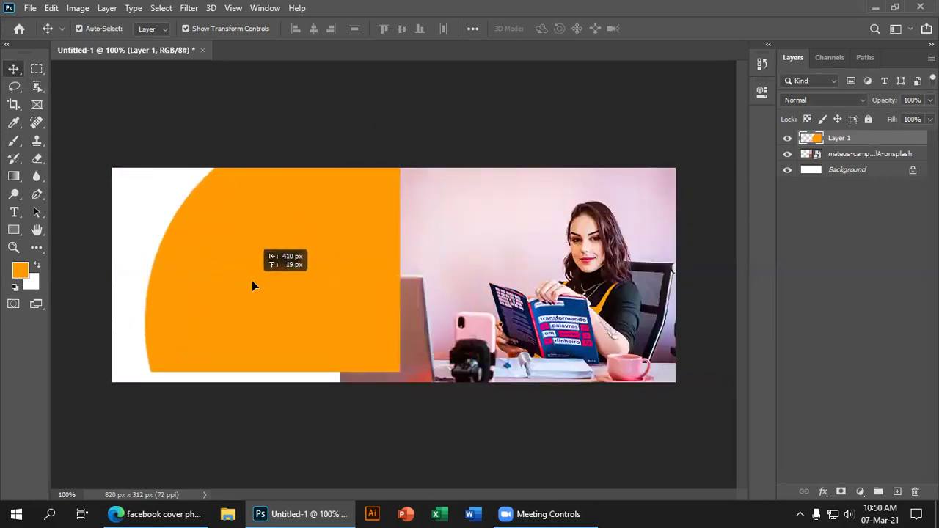
left_click(558, 314)
left_click(314, 130)
left_click_drag(293, 222, 561, 230)
left_click(495, 144)
left_click(546, 241)
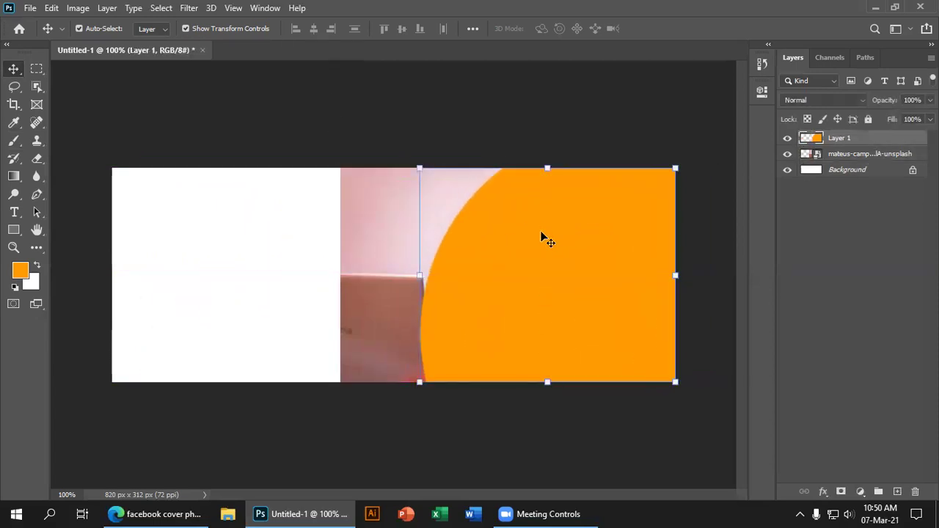
Step: Try loading the orange shape's outline as a selection with the photo layer active, and clear the selection
left_click(807, 140, "ctrl")
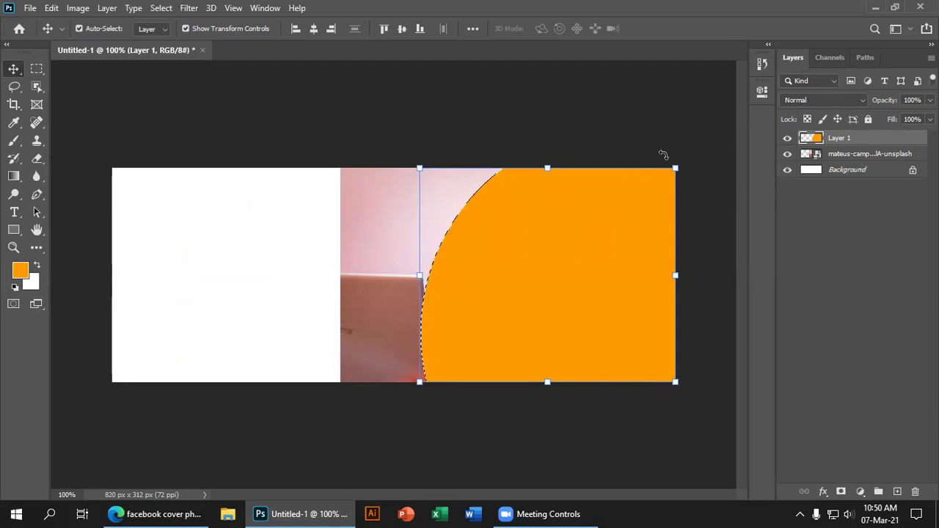
left_click(862, 155)
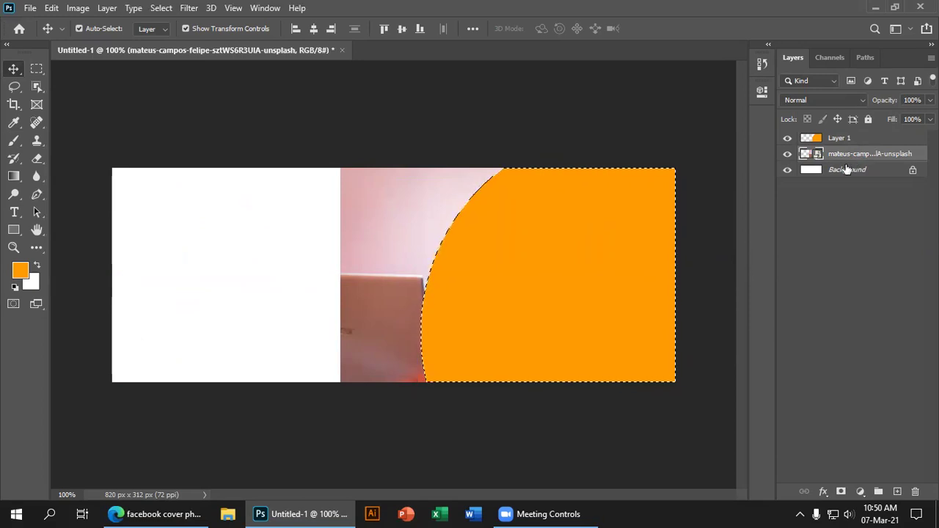
left_click(615, 131)
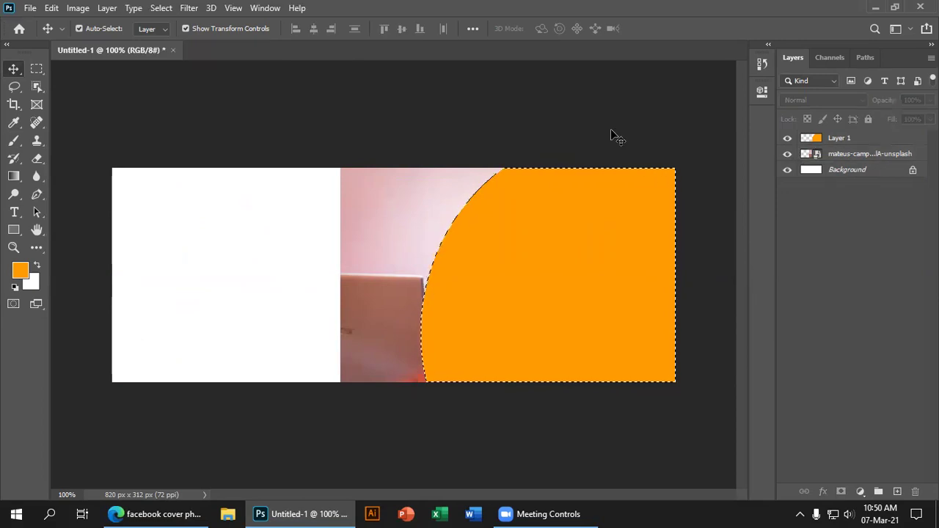
key("ctrl+d")
Step: Move the orange shape onto the white area, try placing a duplicate of it over the photo, and delete the duplicate
left_click_drag(614, 249, 314, 246)
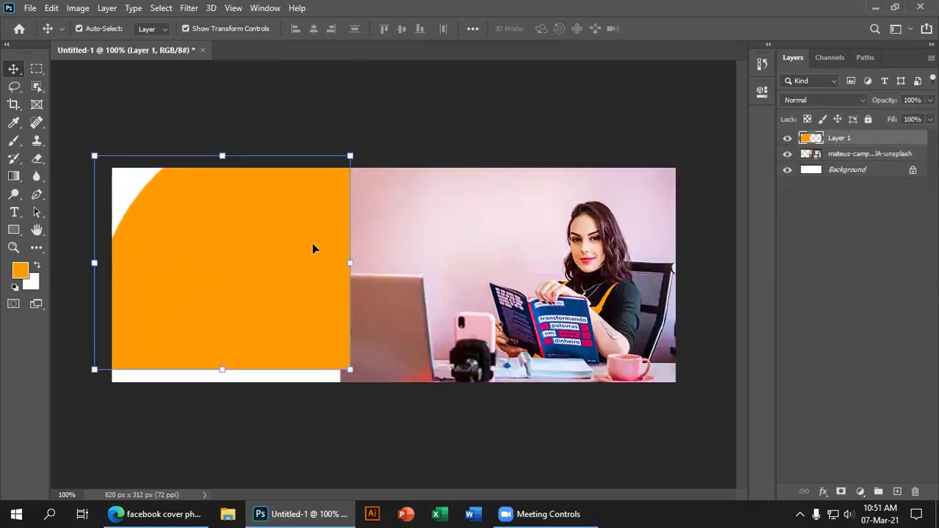
key("ctrl+j")
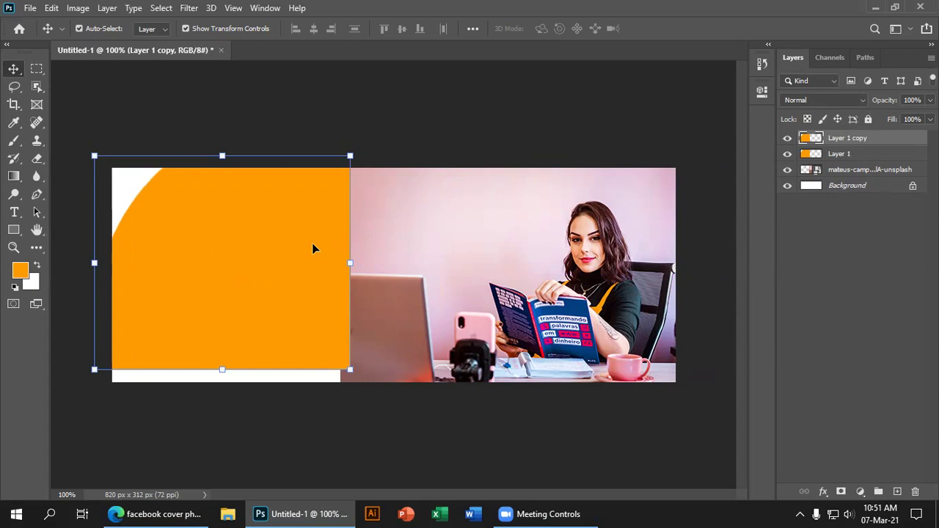
left_click_drag(190, 294, 469, 279)
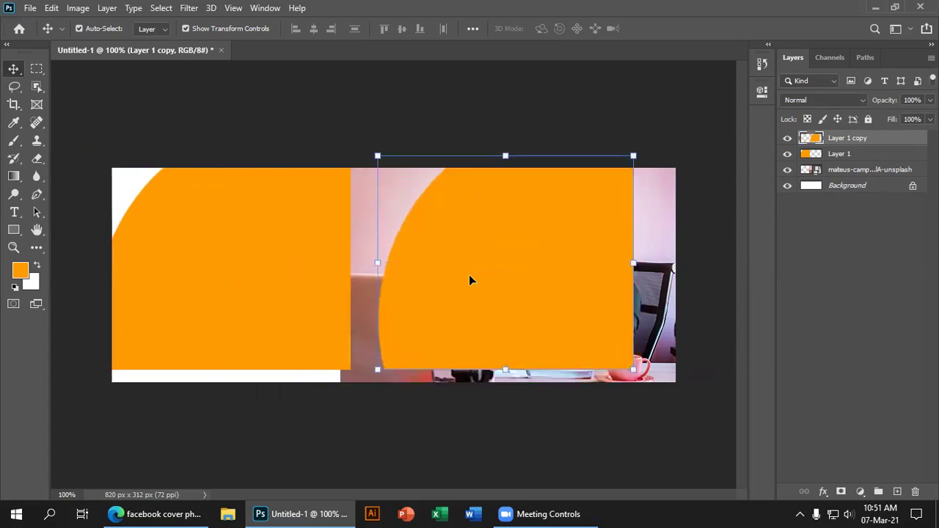
key("Delete")
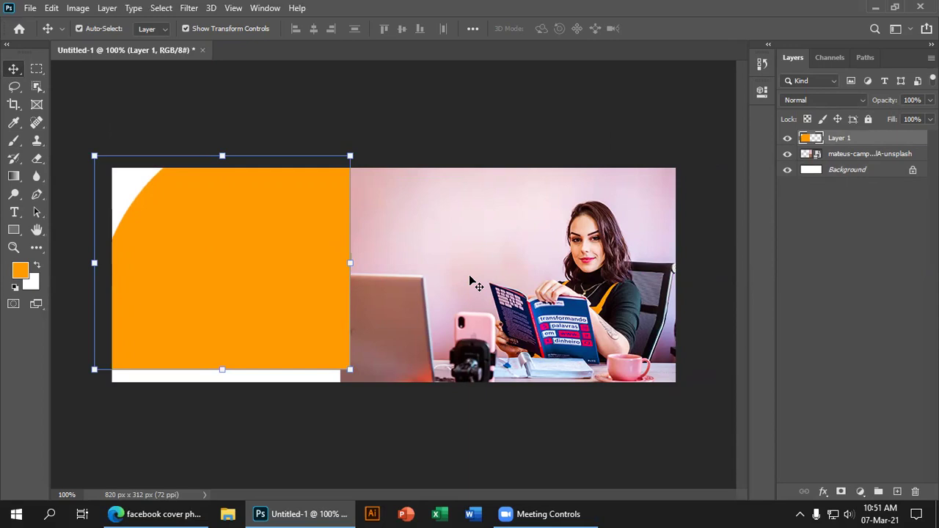
Step: Move the orange shape back over the woman, flush with the canvas's right, top and bottom edges
left_click(446, 146)
left_click_drag(276, 253, 396, 239)
left_click_drag(331, 264, 539, 276)
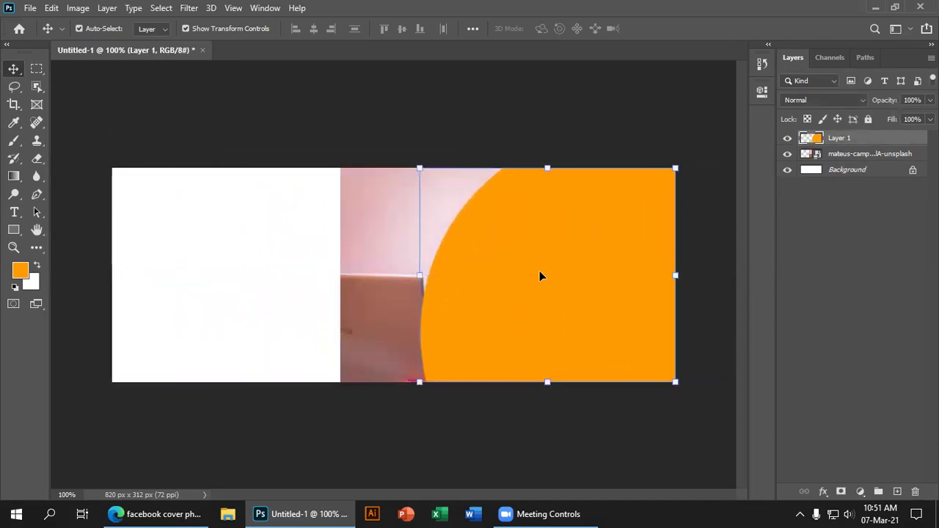
Step: Load the orange shape's outline as a selection and copy the photo area inside it to a new layer
key("ctrl")
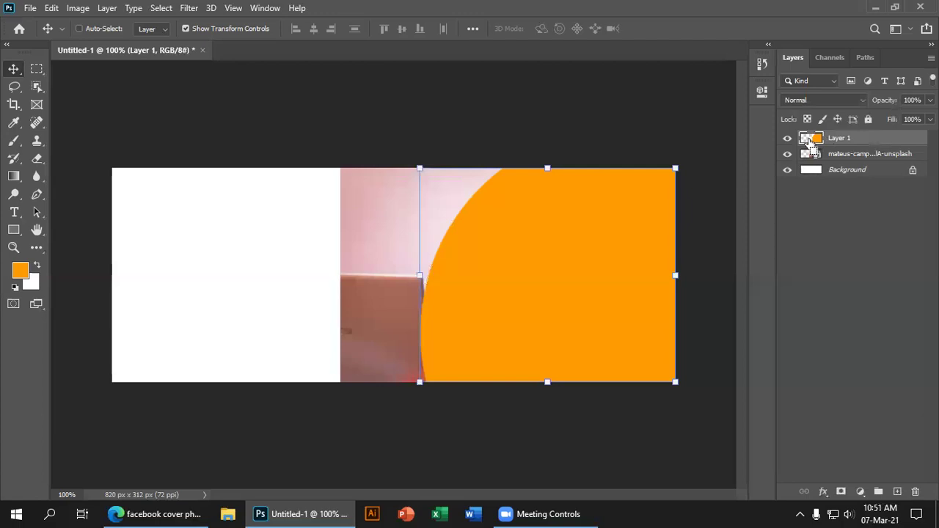
left_click(810, 140, "ctrl")
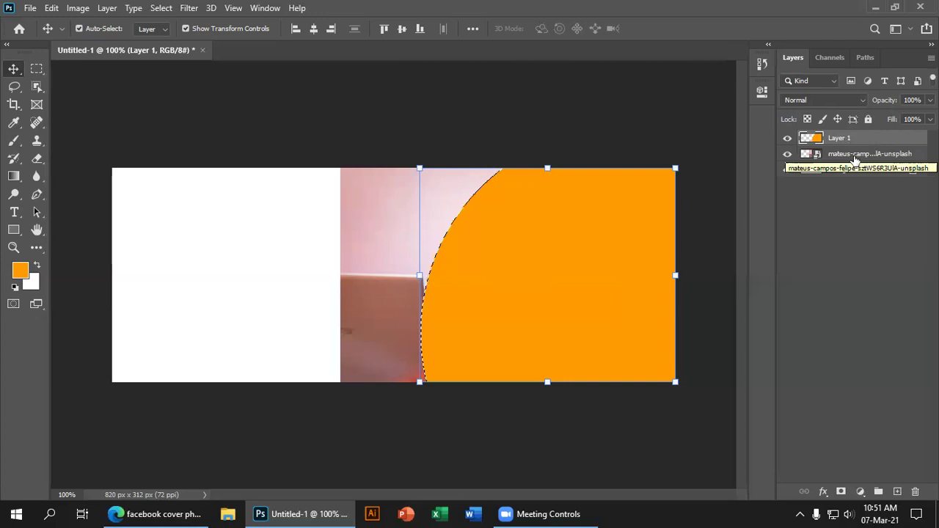
left_click(855, 156)
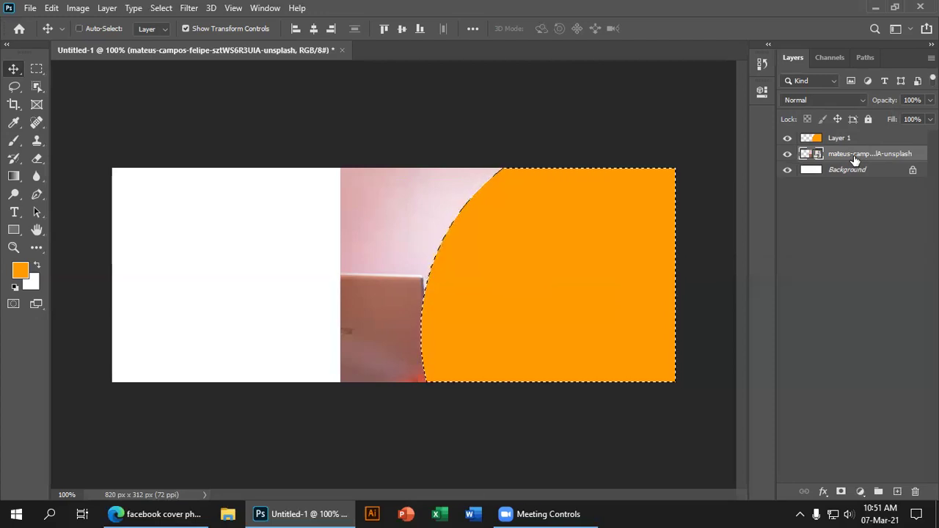
key("ctrl+j")
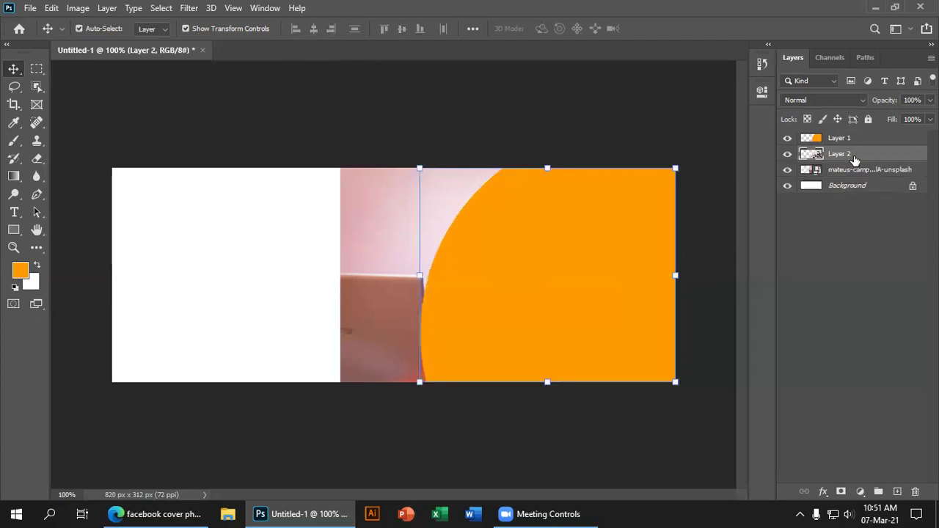
Step: Hide the orange shape layer and the original photo layer so only the curved photo cut-out remains over the white background
left_click(542, 285)
left_click(786, 138)
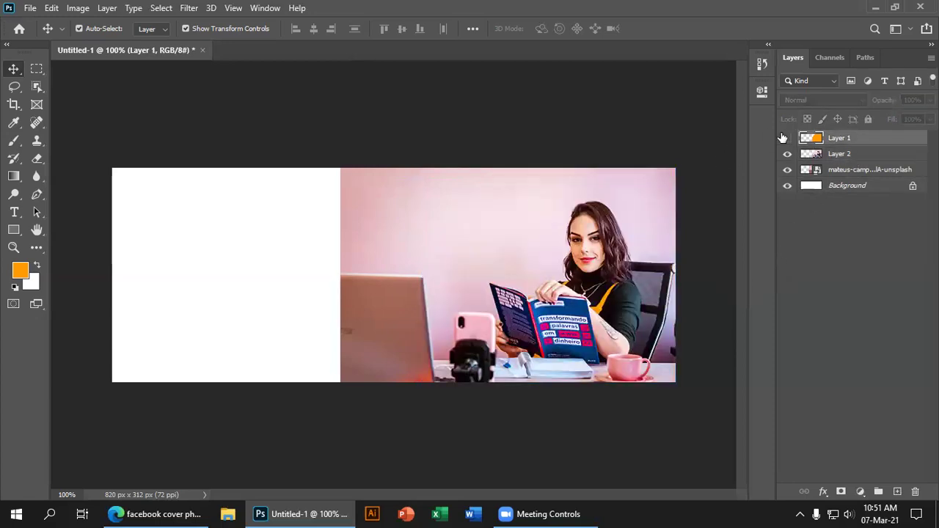
left_click(895, 174)
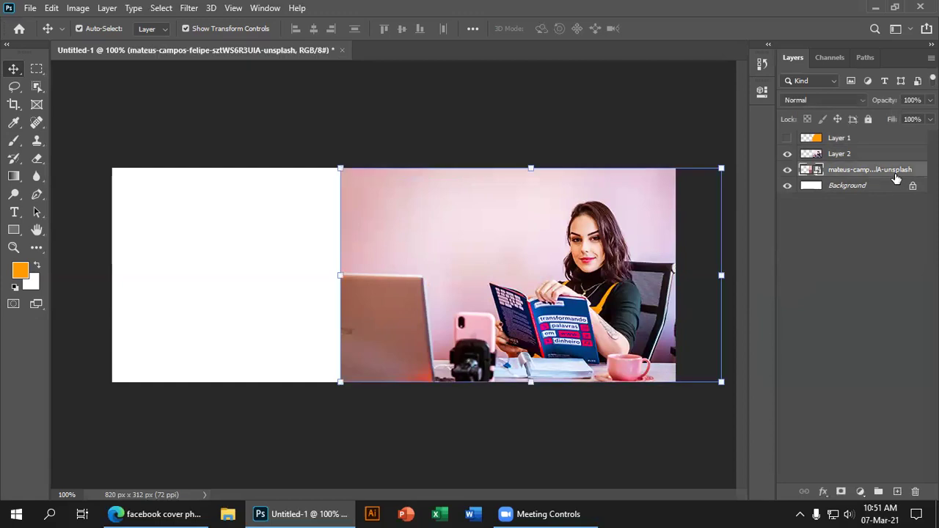
left_click(780, 170)
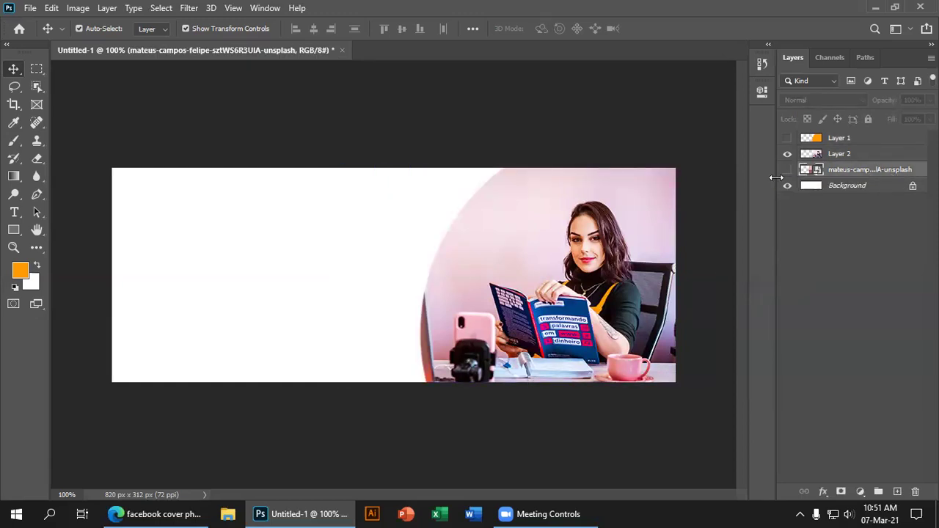
Step: Show the orange shape again, place its layer beneath the photo cut-out, and nudge it left to form a thin orange edge
left_click(788, 138)
left_click_drag(811, 149, 840, 160)
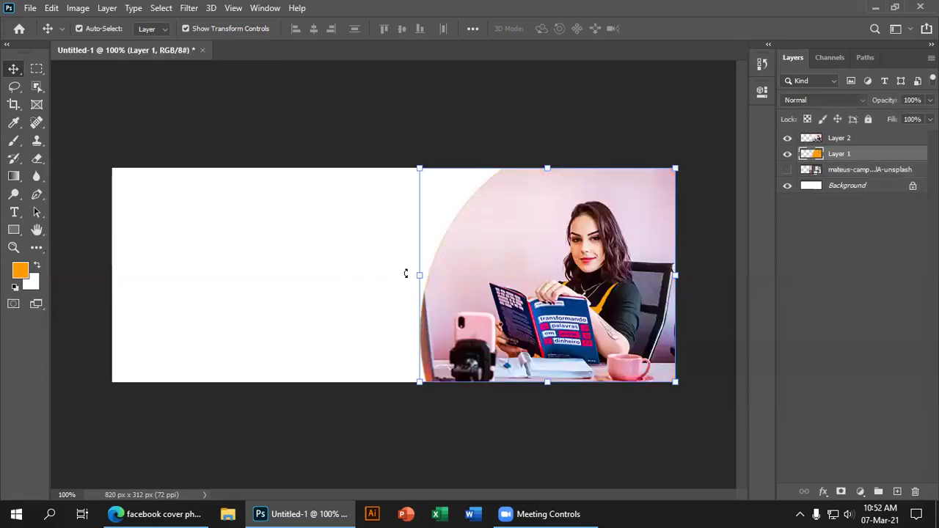
key("Left")
key("Left")
key("Left")
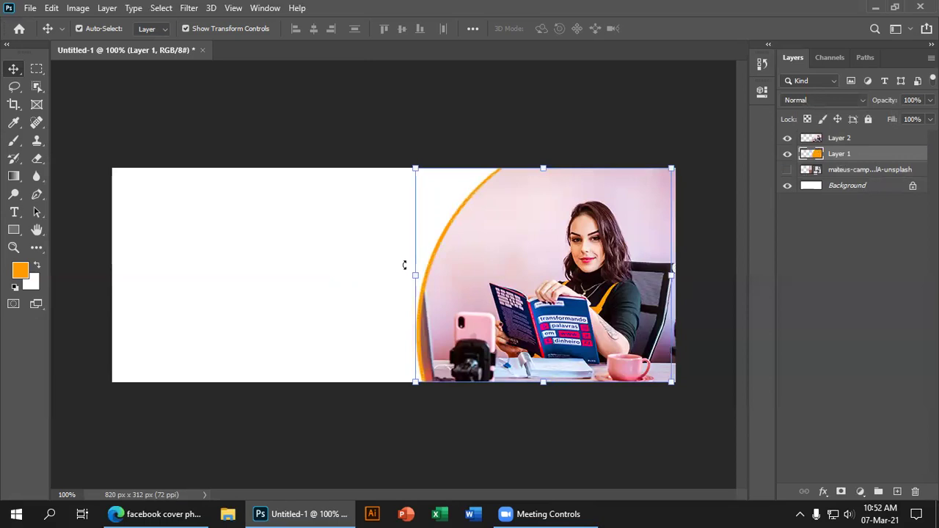
left_click(366, 136)
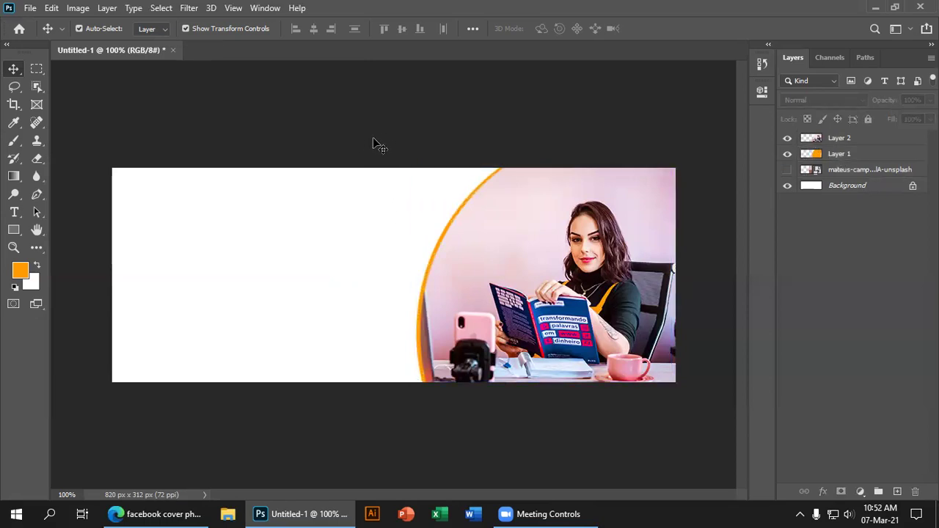
Step: Undo the orange shape's offset and layer reordering, and the hiding of the original photo
key("ctrl+z")
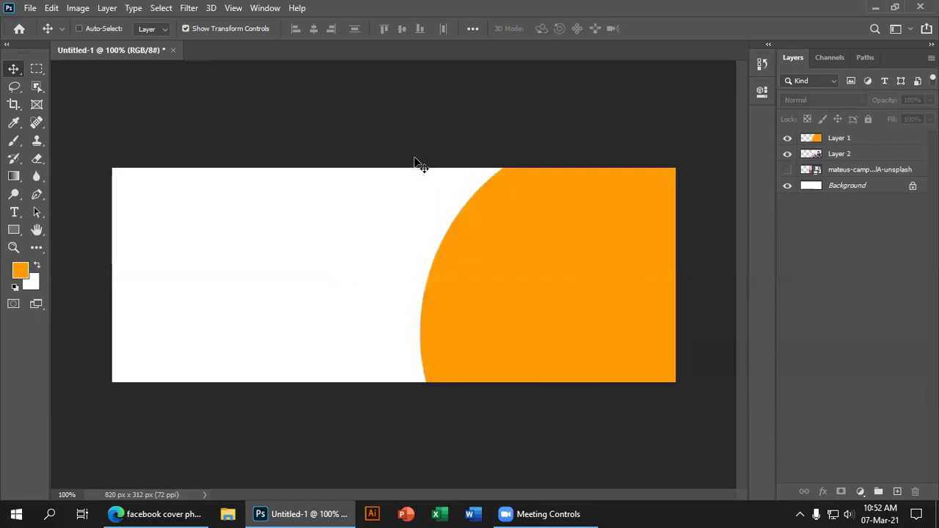
key("ctrl+shift+z")
key("ctrl+shift+z")
key("ctrl+shift+z")
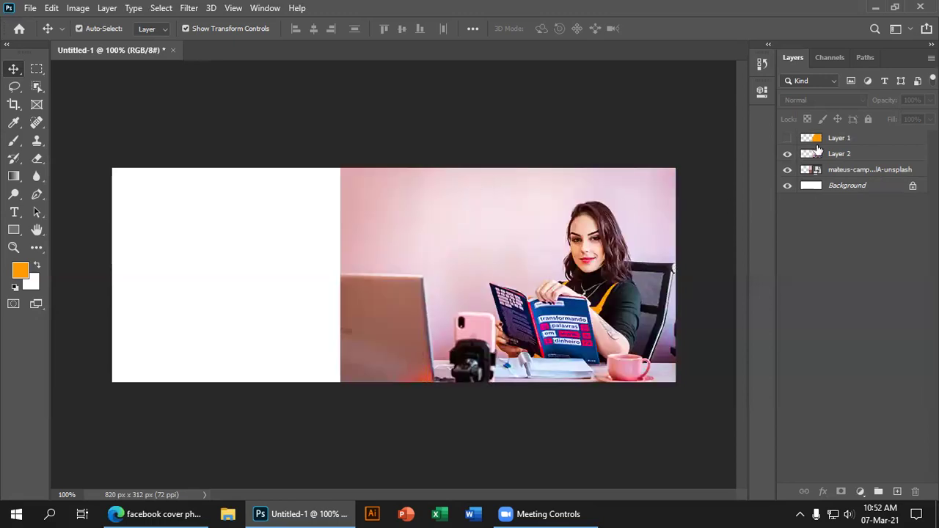
Step: Delete the photo cut-out and orange shape layers, and move the original photo toward the canvas's left side
left_click(850, 155)
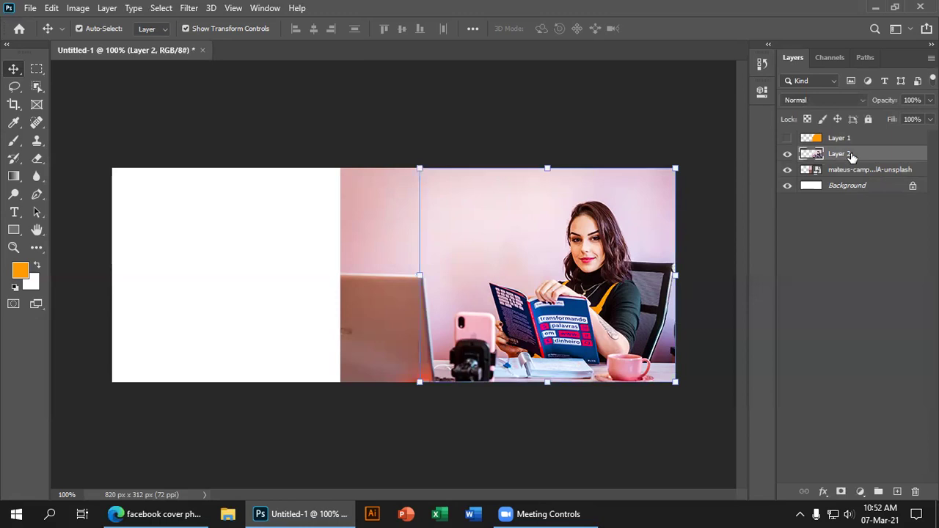
key("Delete")
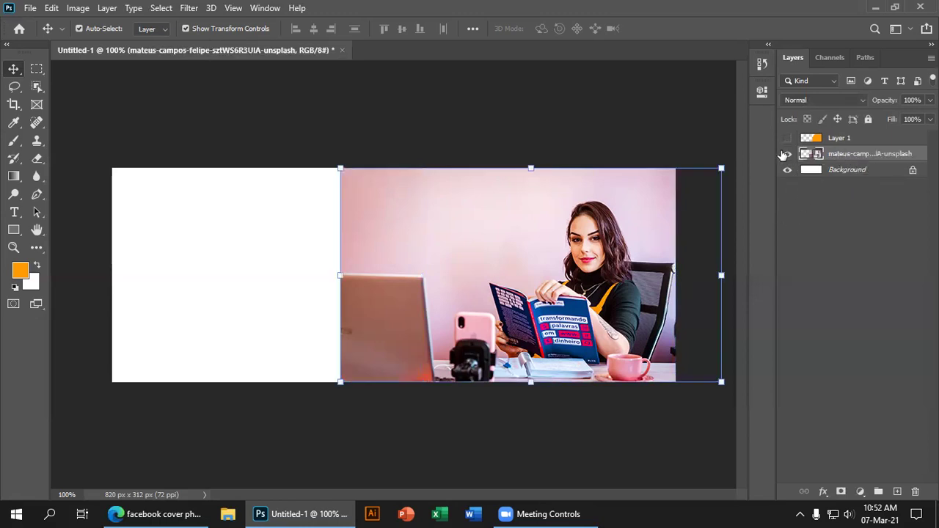
left_click_drag(432, 285, 230, 286)
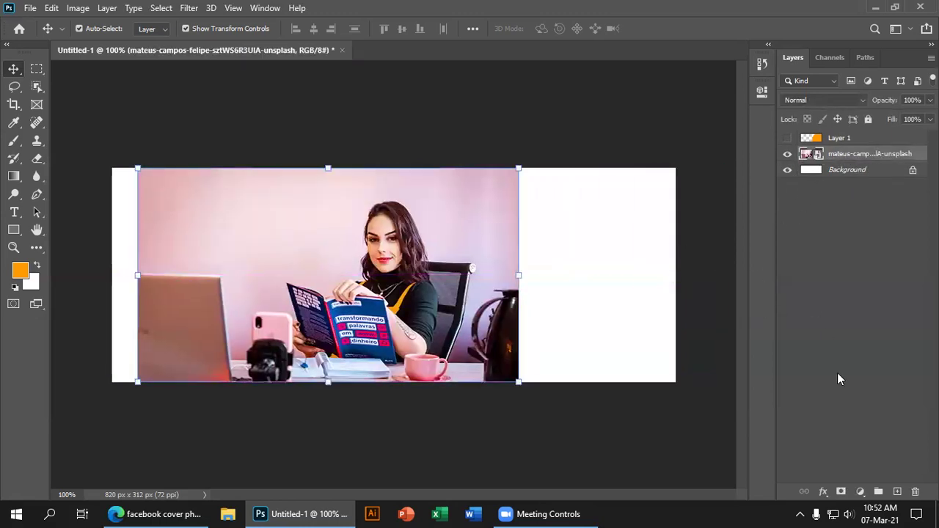
left_click(860, 139)
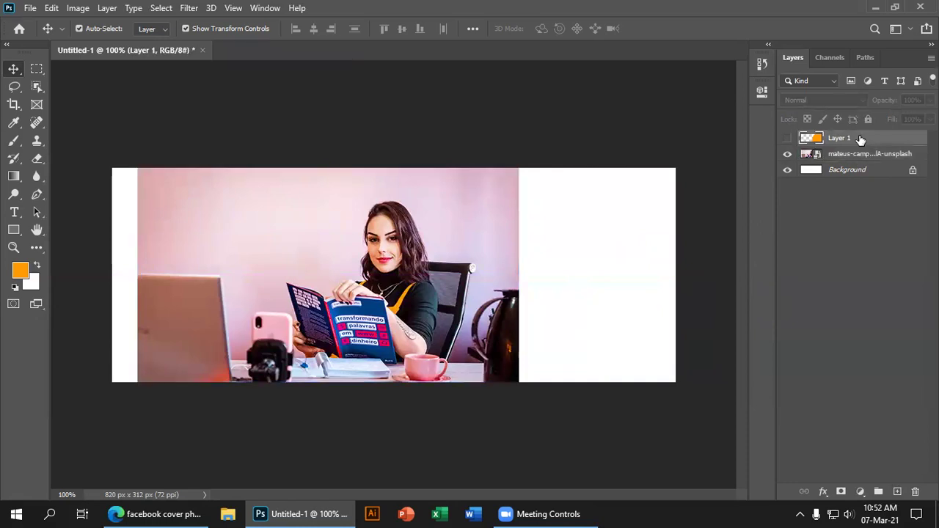
key("Delete")
Step: On a new layer, paint a single orange circle with a 200 px brush over the woman's head and adjust its position
left_click(895, 492)
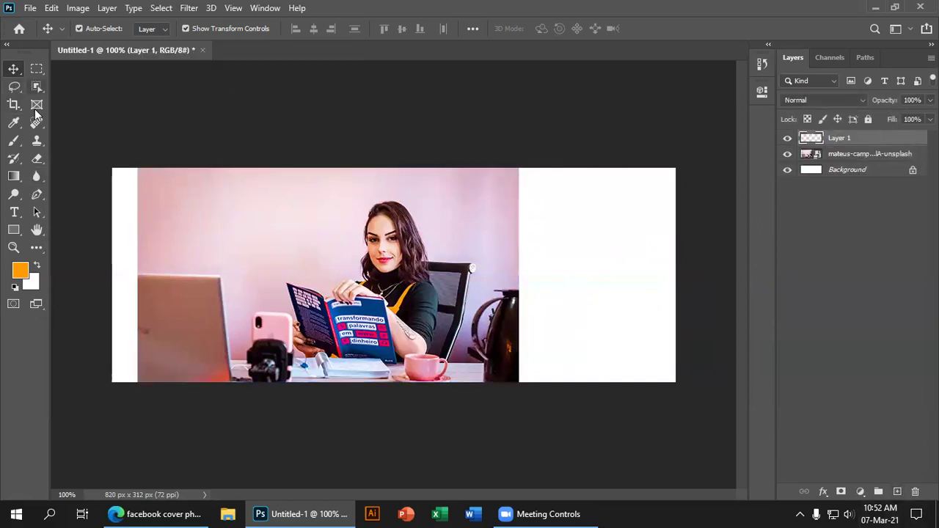
left_click(13, 141)
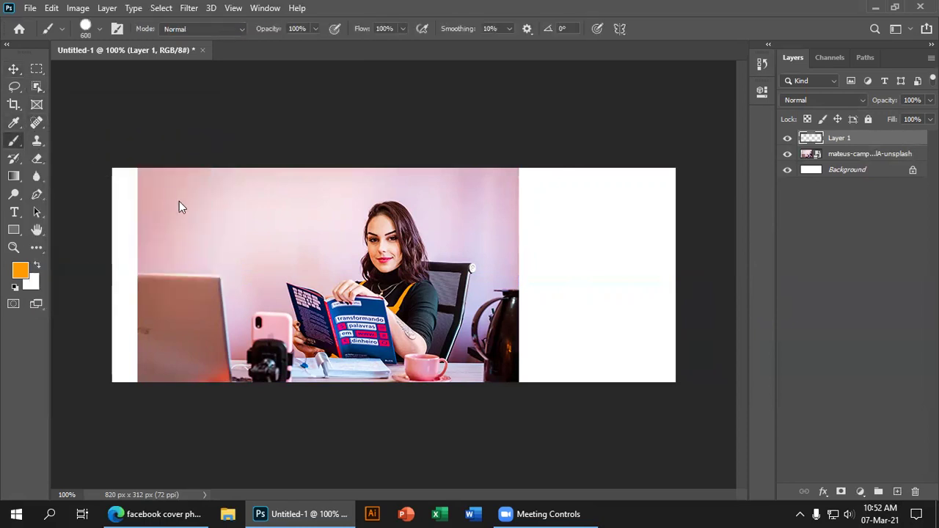
key("bracketleft")
key("bracketleft")
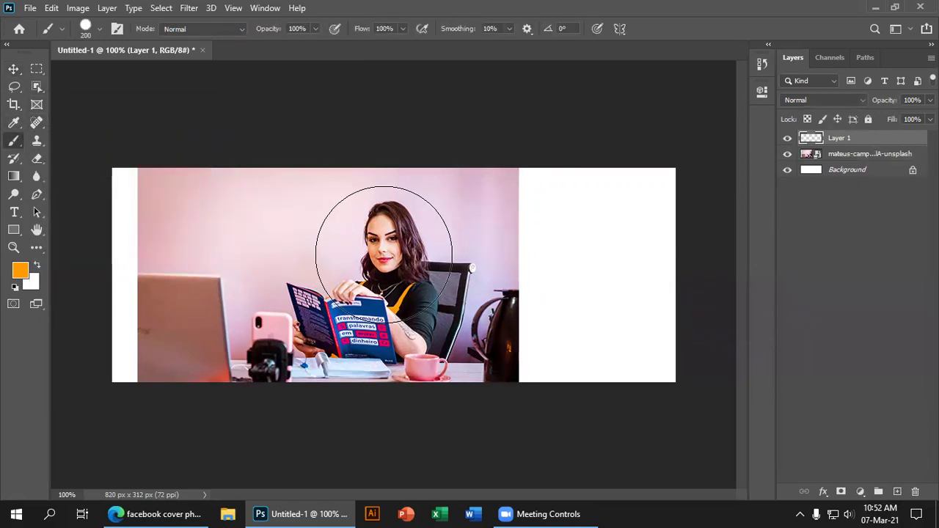
left_click(387, 255)
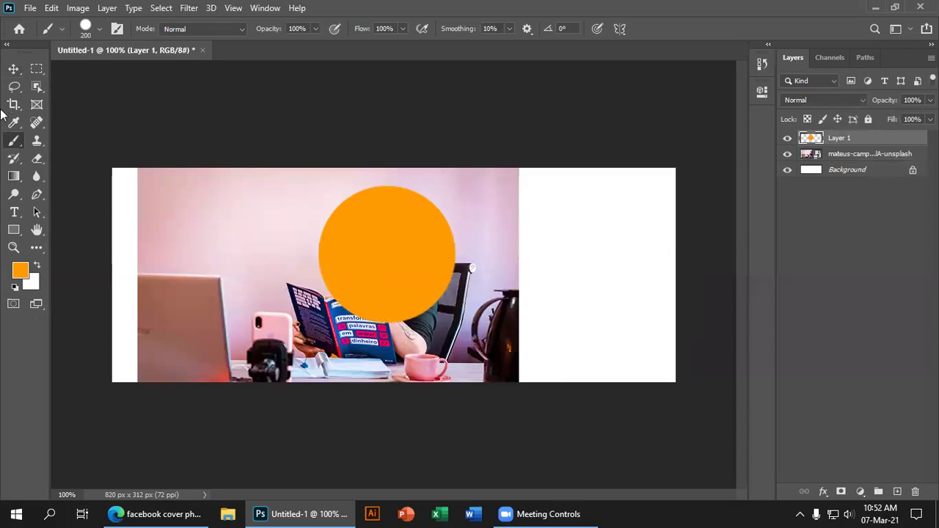
left_click(13, 69)
left_click(274, 126)
left_click_drag(446, 266, 420, 266)
Step: Load the orange circle's outline as a selection and copy the photo area inside it to a new layer
left_click(820, 139, "ctrl")
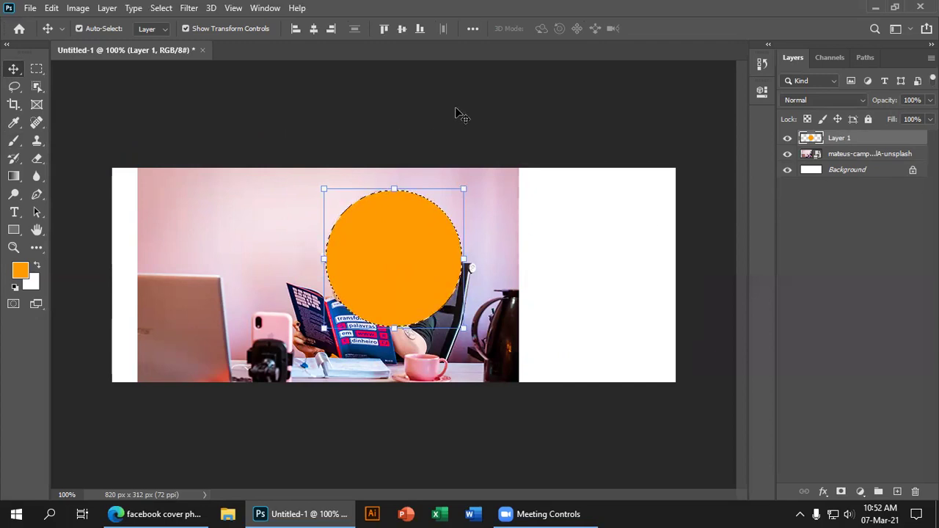
left_click(849, 155)
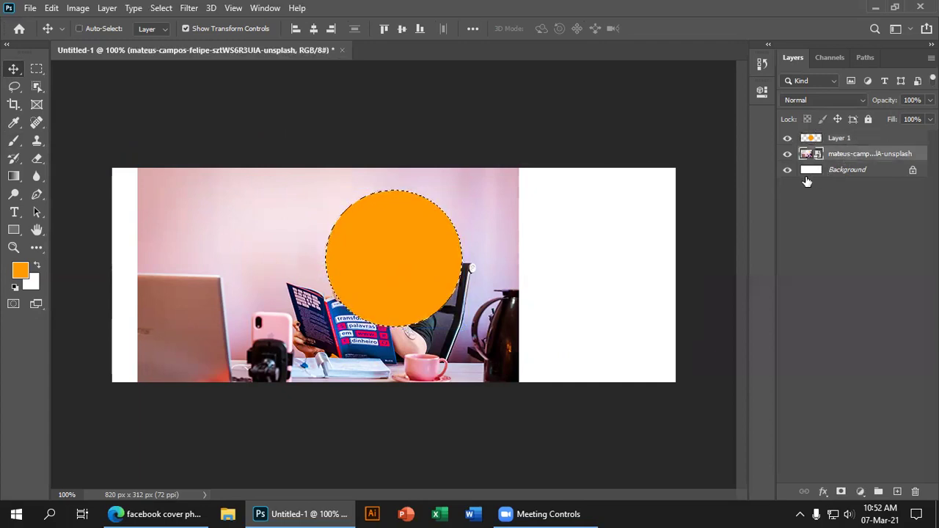
key("ctrl+j")
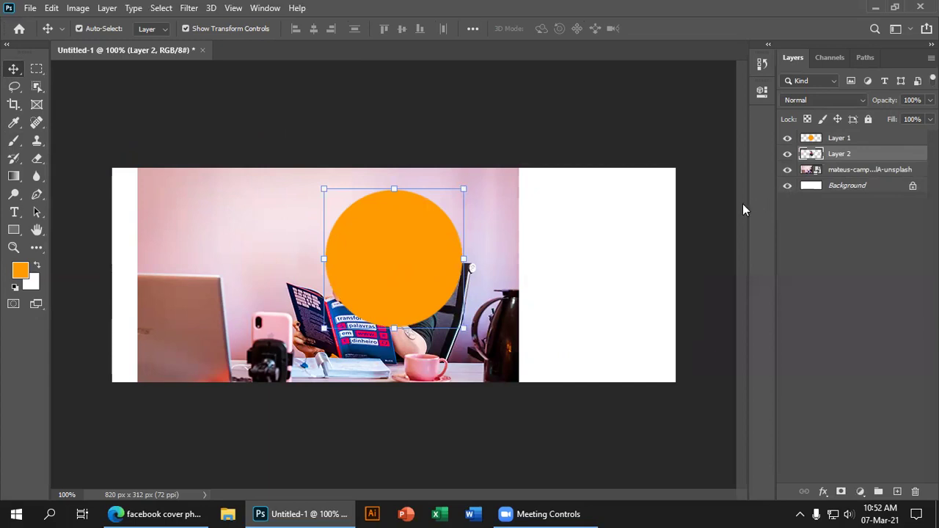
Step: Move the orange circle and the original photo away from the circular cut-out, and hide the original photo layer
left_click(694, 192)
left_click_drag(438, 302, 553, 257)
left_click(199, 218)
left_click_drag(305, 281, 204, 302)
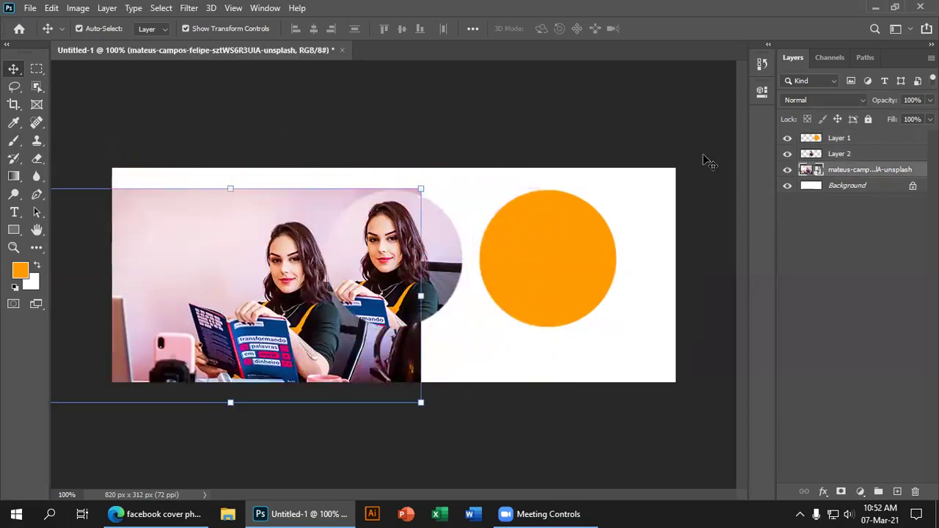
left_click(787, 169)
left_click(788, 138)
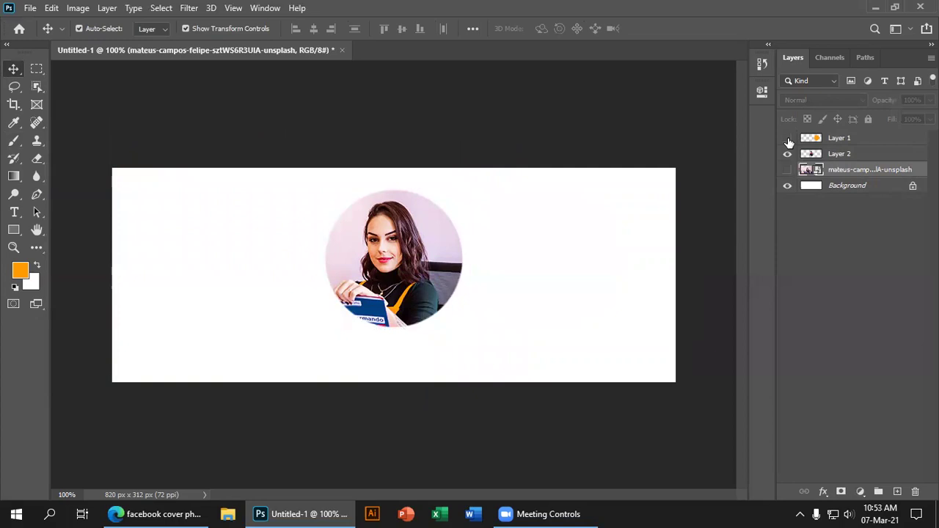
left_click(788, 138)
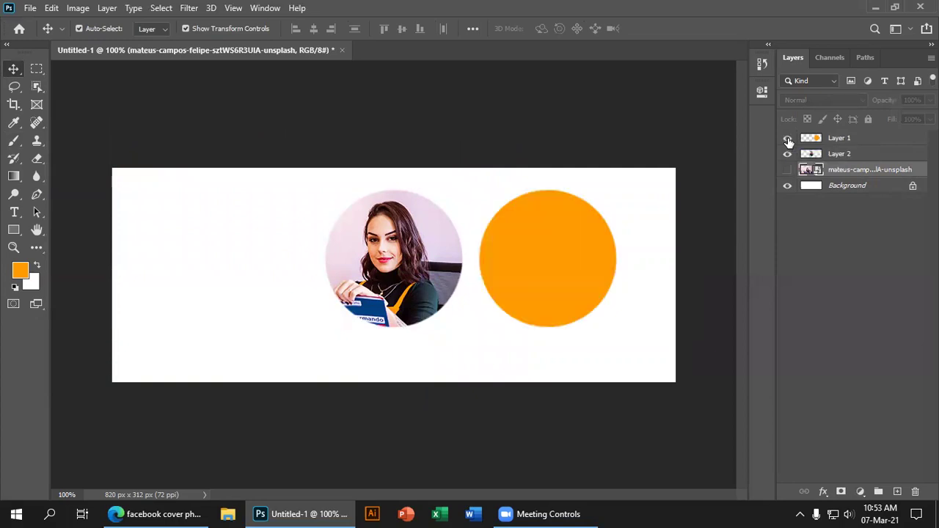
Step: Place the orange circle's layer beneath the circular cut-out, scale the circle up slightly, and position it behind the woman
left_click_drag(550, 251, 482, 259)
left_click_drag(874, 140, 844, 163)
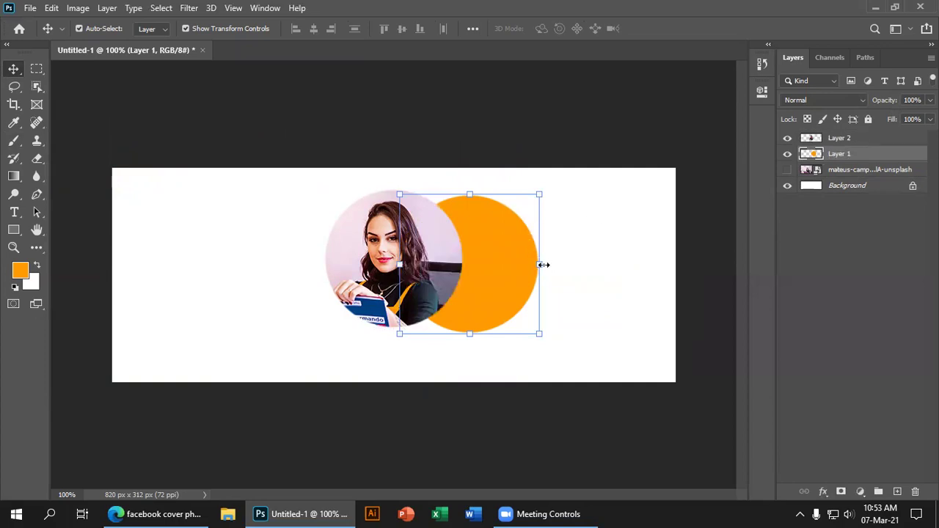
left_click_drag(539, 334, 545, 341)
left_click_drag(513, 298, 436, 290)
key("Return")
Step: Nudge the orange circle behind the cut-out so it forms a ring that is thicker along the bottom
key("Left")
key("Left")
key("Left")
key("Left")
key("Left")
key("Left")
key("Right")
key("Right")
key("Down")
key("Down")
key("Down")
key("Down")
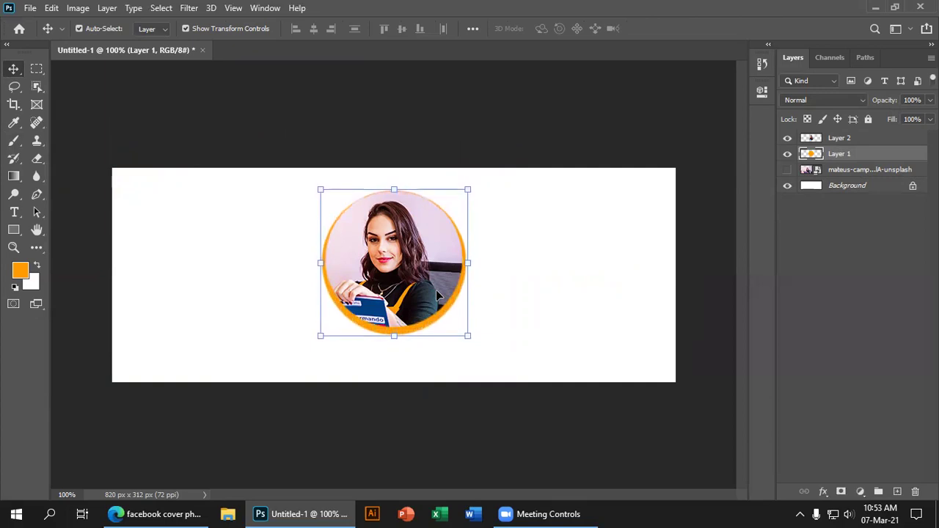
left_click(497, 288)
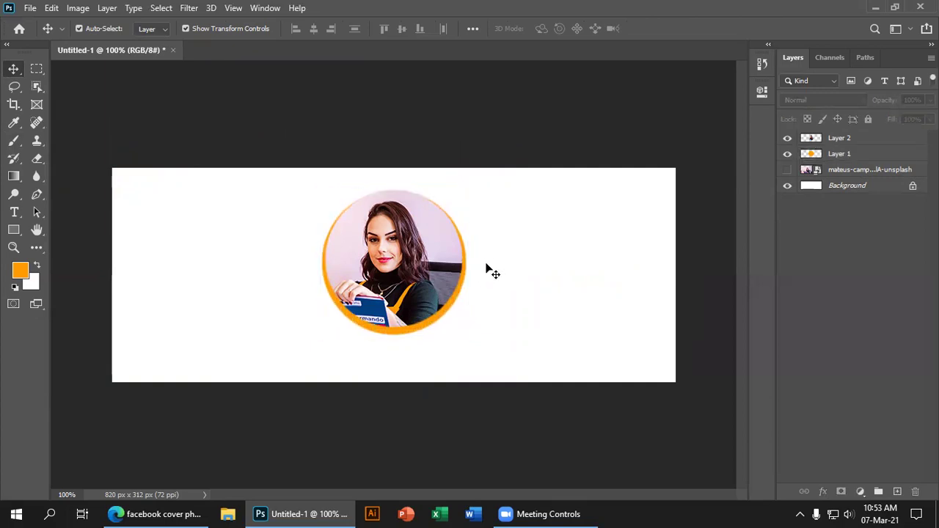
Step: Move the circular cut-out with its orange ring to the canvas's right side, and delete both layers
left_click_drag(487, 268, 596, 271)
left_click(375, 301)
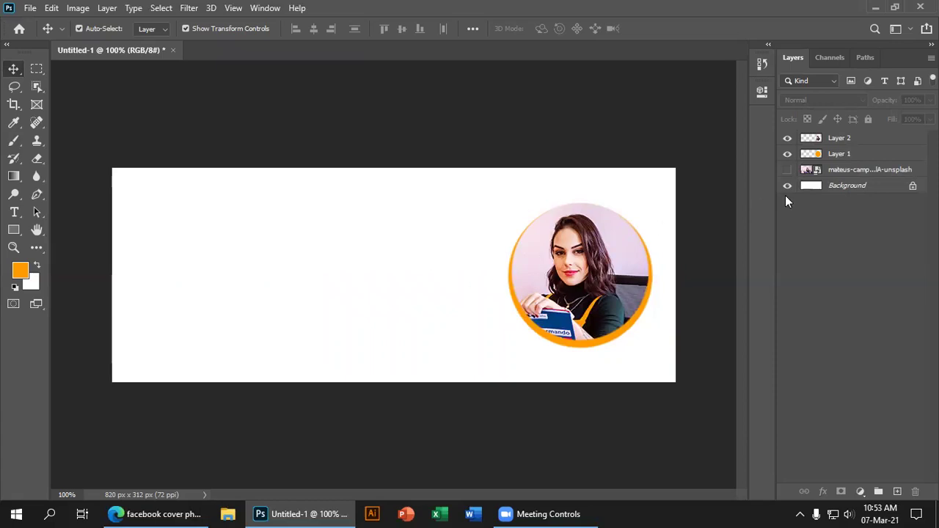
left_click(871, 142)
key("Delete")
key("Delete")
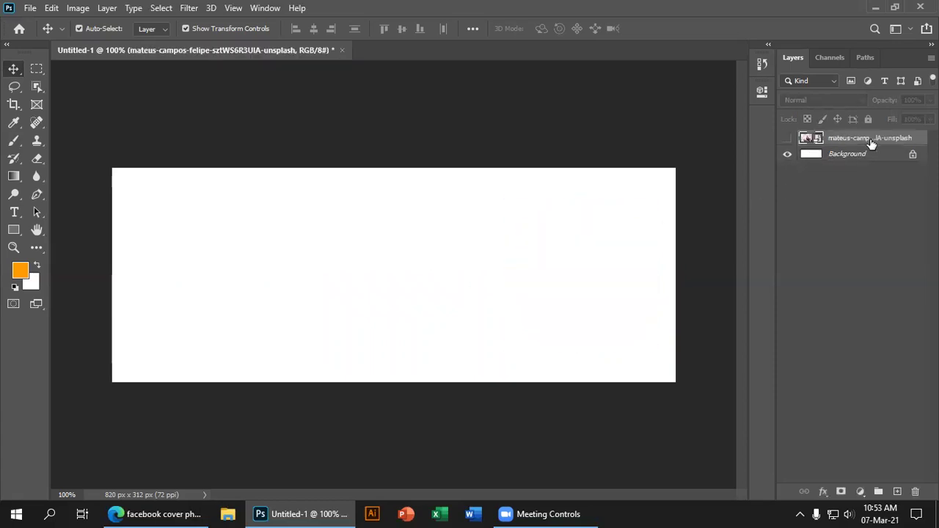
Step: Show the original photo again and move it to the canvas's right side, flush with the top and bottom edges
left_click(789, 139)
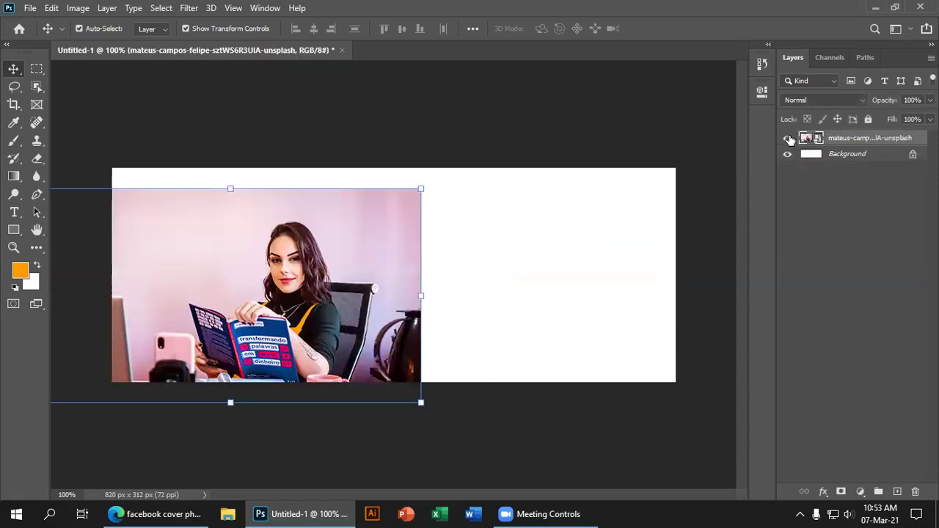
left_click(671, 199)
left_click_drag(398, 266, 684, 257)
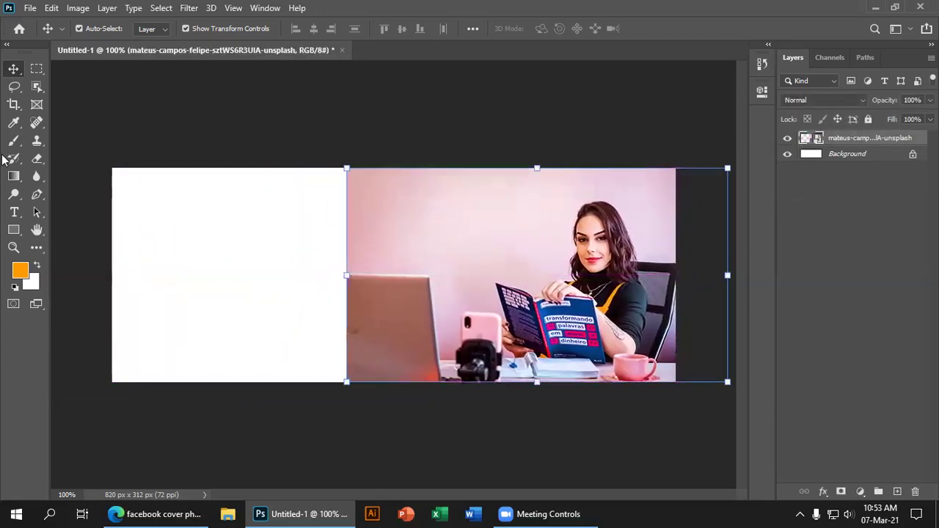
Step: On a new layer, paint one orange circle with a 600 px brush over the woman, centred near the canvas's bottom-right corner
left_click(36, 68)
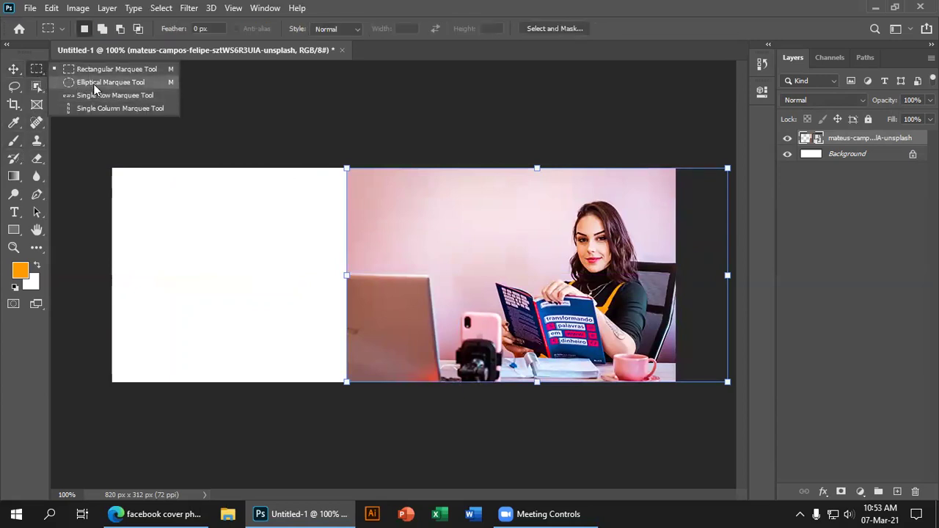
left_click(14, 141)
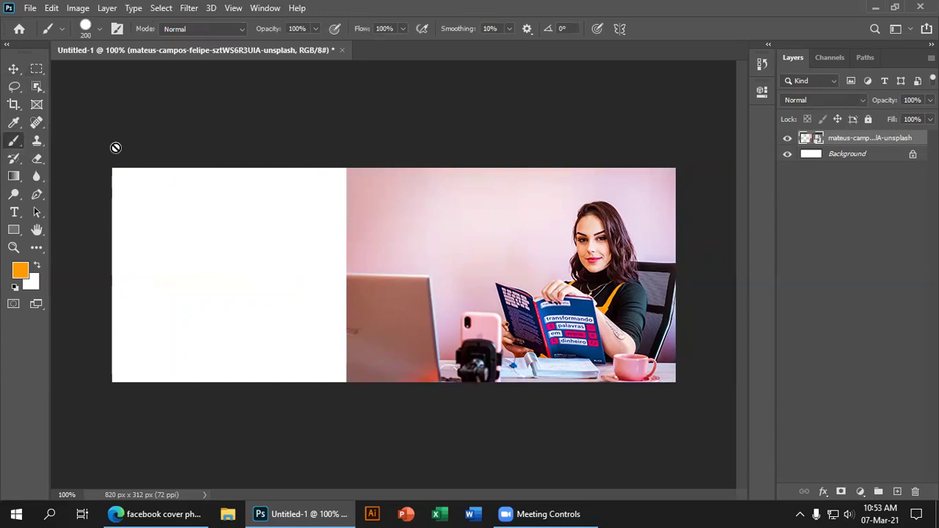
left_click(897, 492)
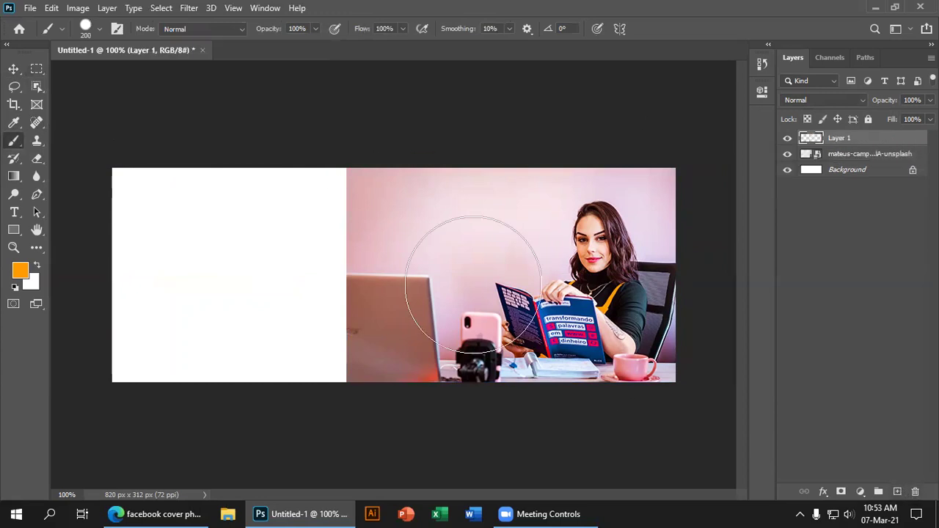
key("bracketright")
key("bracketright")
key("bracketright")
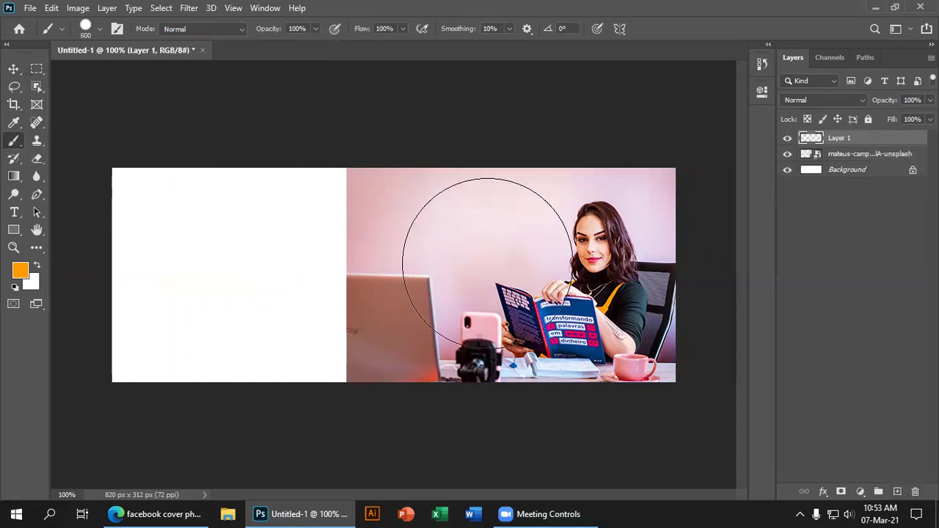
key("bracketright")
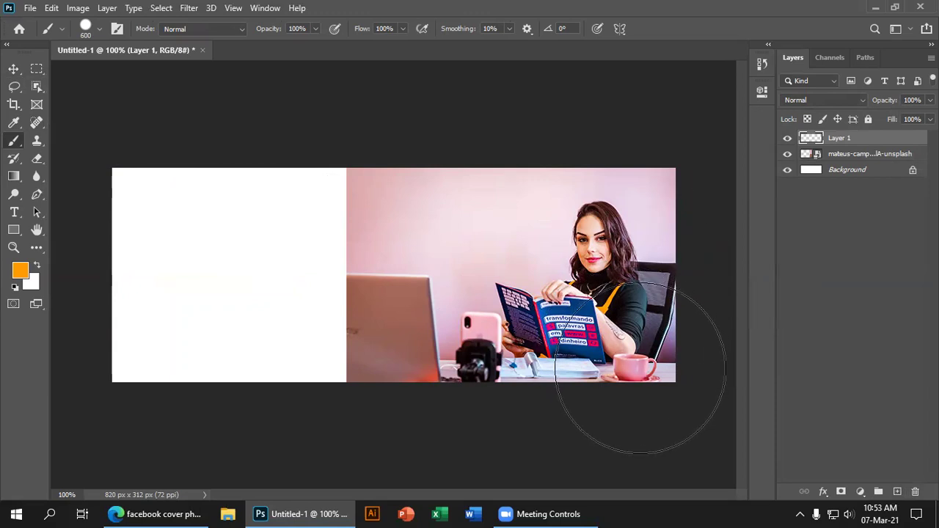
left_click(645, 365)
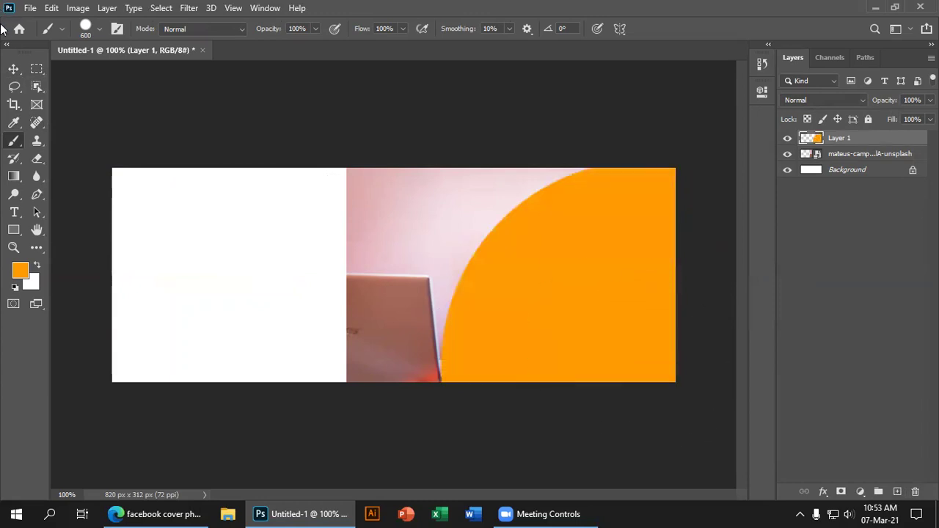
Step: Copy the photo area inside the orange circle's outline to a new layer, and hide the orange circle and the original photo
left_click(15, 68)
left_click(184, 159)
left_click(609, 340)
left_click(813, 139, "ctrl")
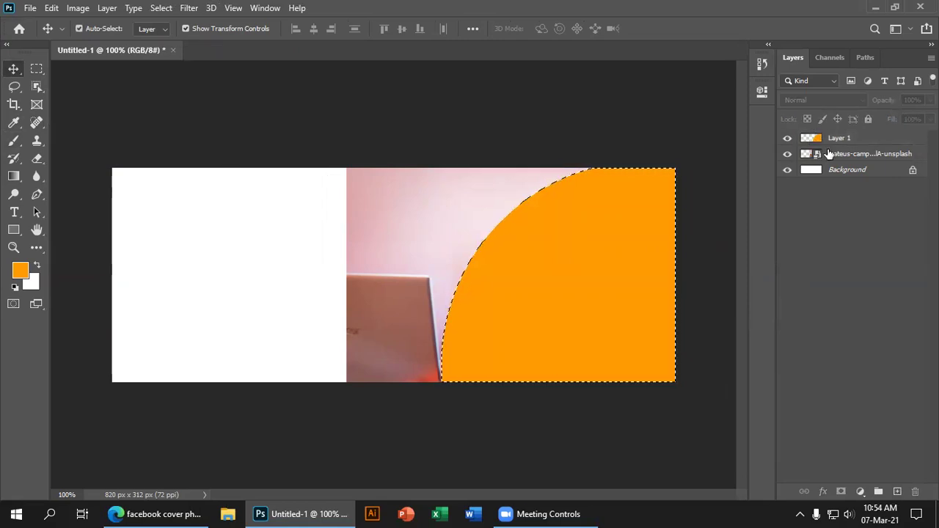
left_click(831, 153)
key("ctrl+j")
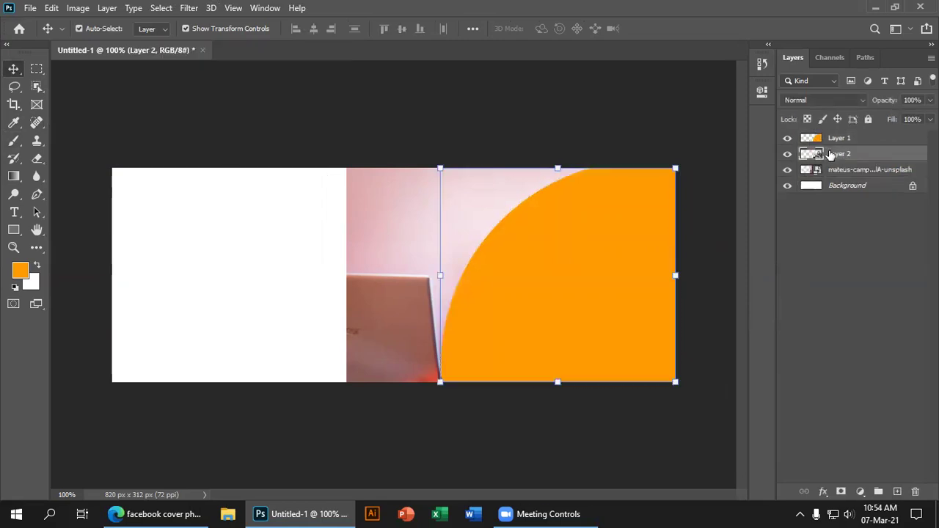
left_click(788, 138)
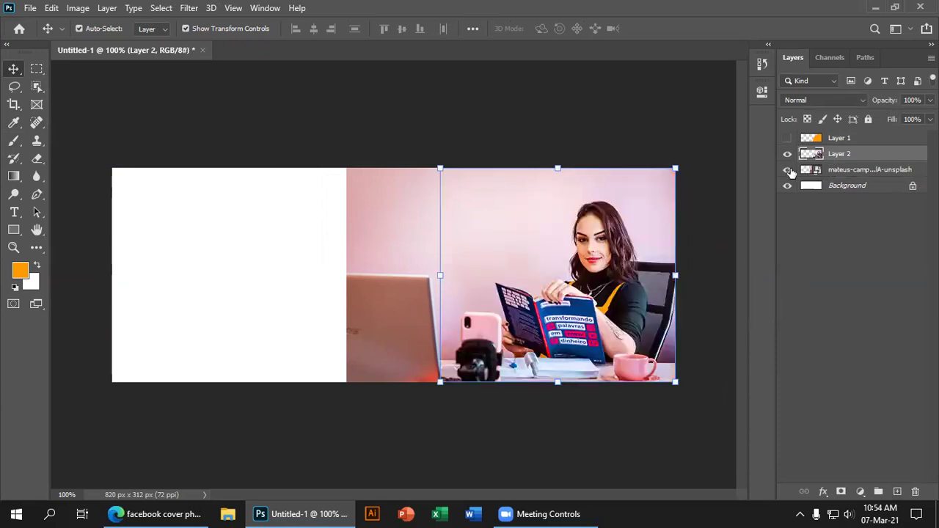
left_click(787, 169)
left_click(613, 124)
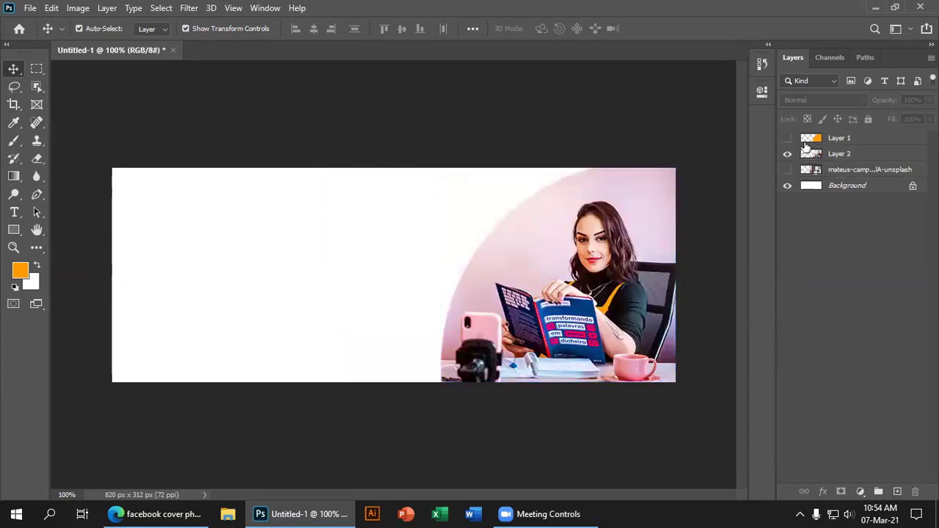
Step: Show the orange circle again, place it behind the photo cut-out, and shift it slightly left to form a thin curved edge
left_click(787, 138)
left_click(531, 242)
left_click_drag(532, 242, 474, 243)
left_click_drag(840, 139, 820, 160)
left_click_drag(432, 277, 497, 288)
left_click(389, 138)
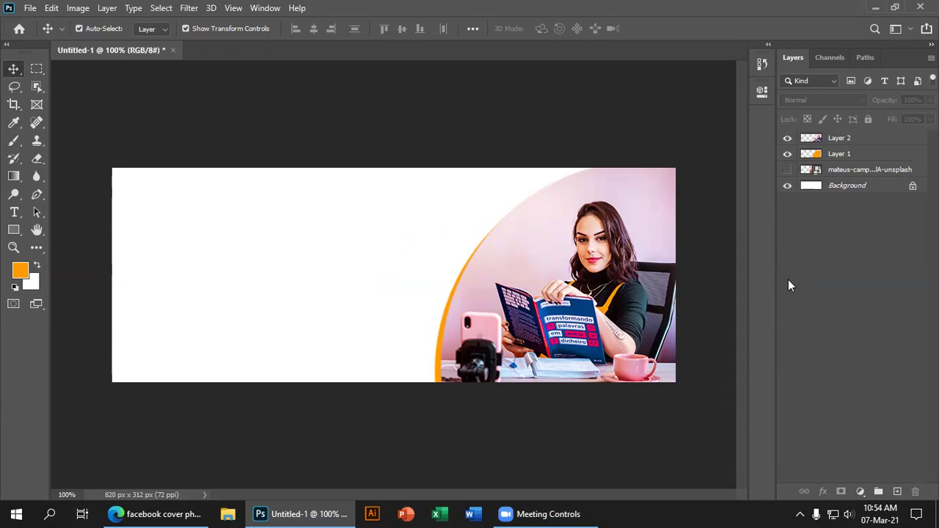
Step: Fill a new layer with a dark navy sampled from the photo, and place it beneath the orange circle layer
left_click(897, 493)
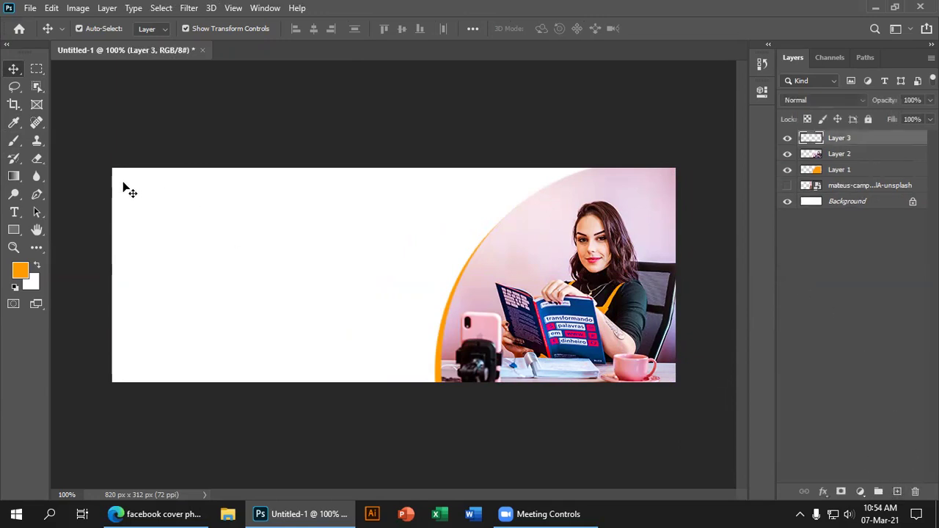
left_click(14, 122)
left_click(635, 323)
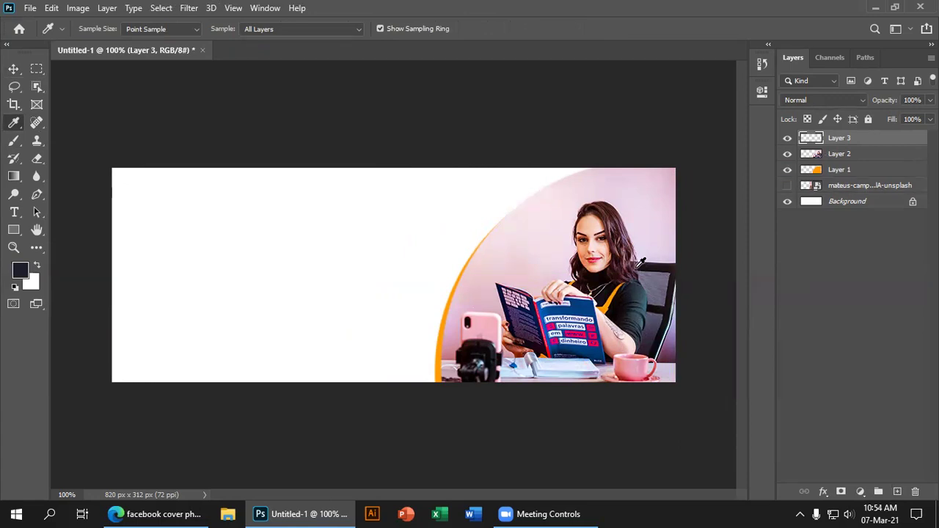
key("alt+BackSpace")
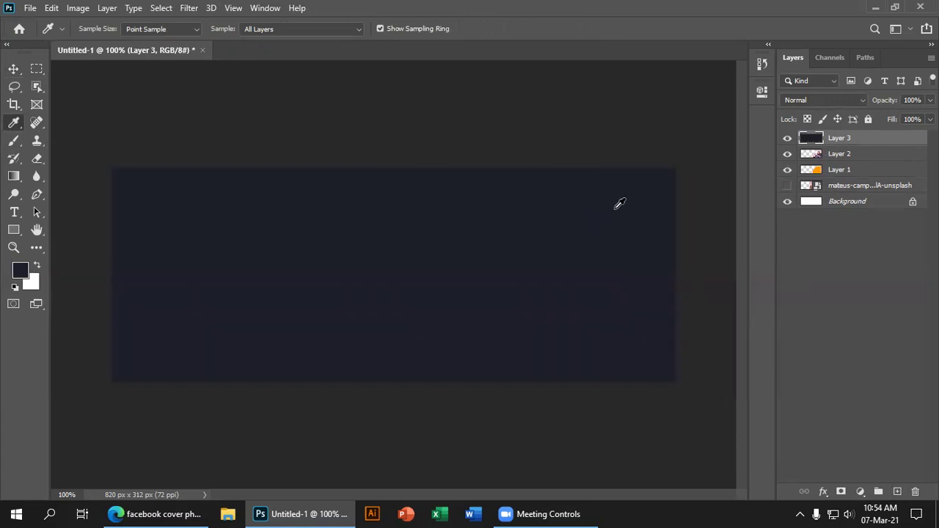
left_click_drag(873, 137, 867, 180)
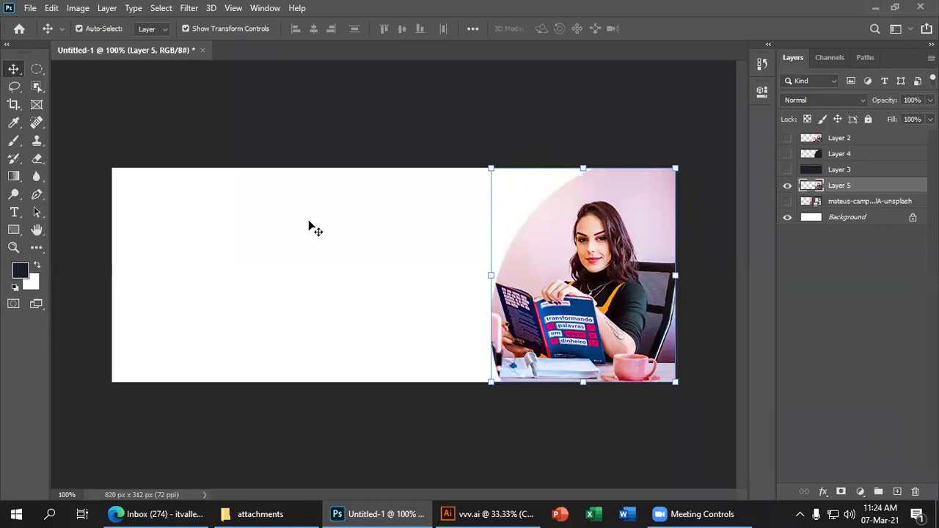
Step: Move the visible photo cut-out toward the canvas's middle, and delete it together with the hidden Layer 4
left_click_drag(627, 256, 481, 262)
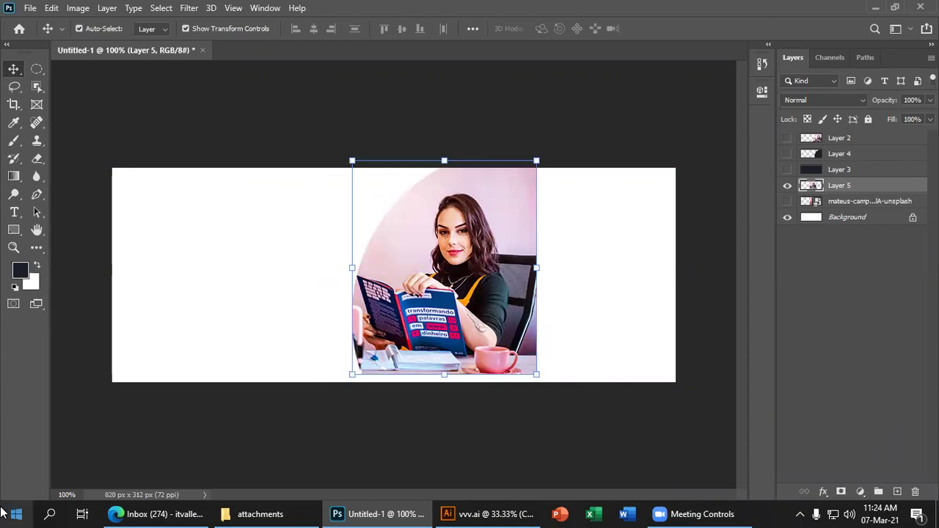
key("Delete")
left_click(885, 157)
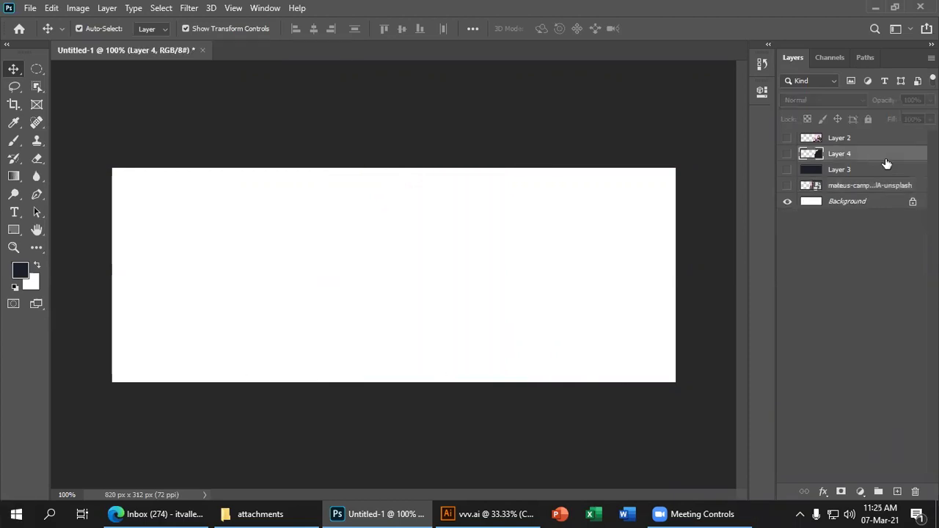
key("Delete")
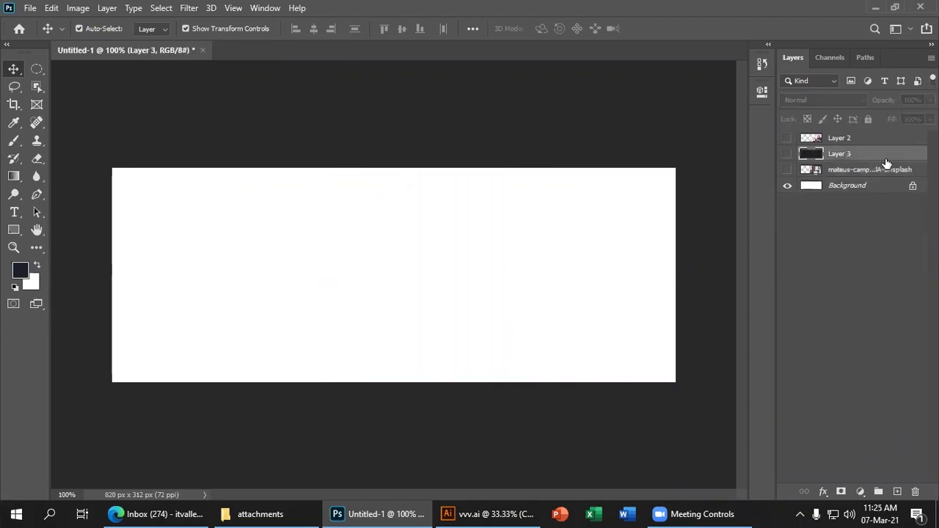
Step: Draw a dark rectangle of about 106 x 85 px and a rounded rectangle of about 225 x 186 px with an 80 px radius
left_click(17, 230)
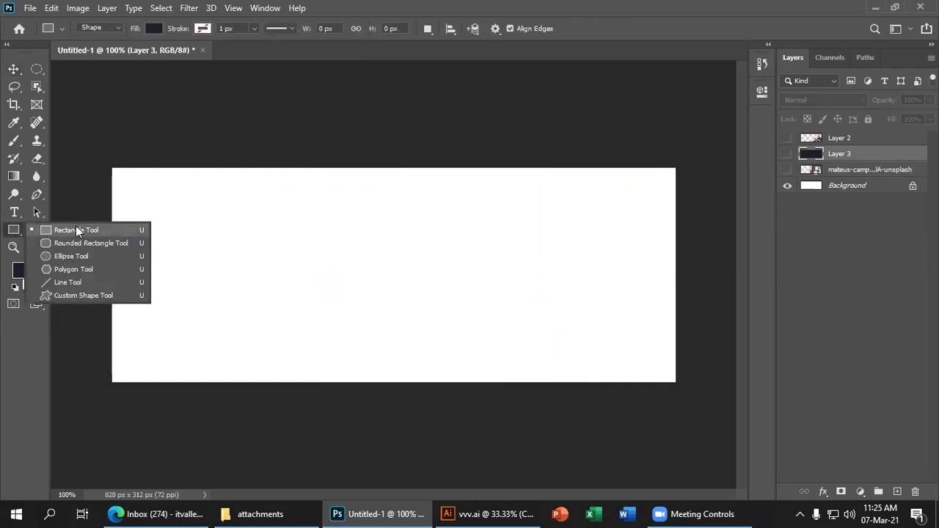
left_click(75, 230)
left_click_drag(164, 205, 236, 262)
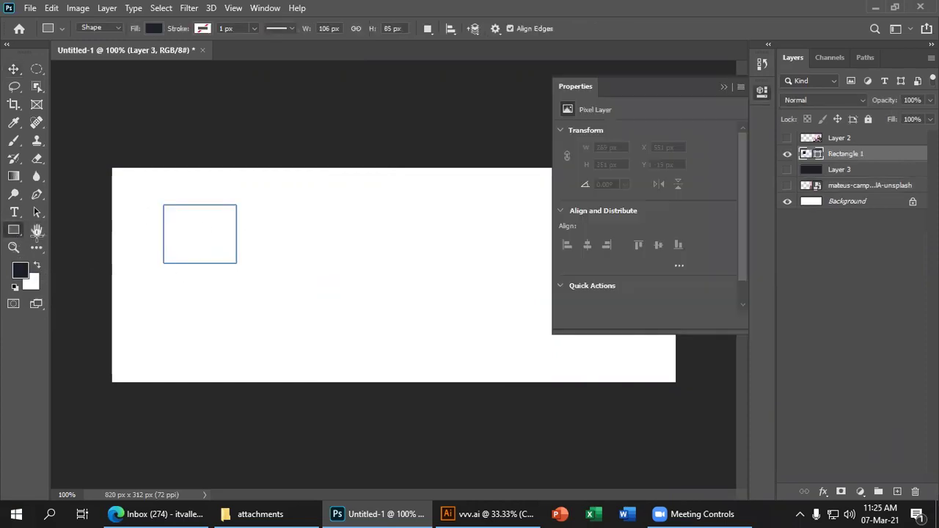
left_click(14, 232)
left_click(88, 243)
left_click_drag(349, 238, 501, 365)
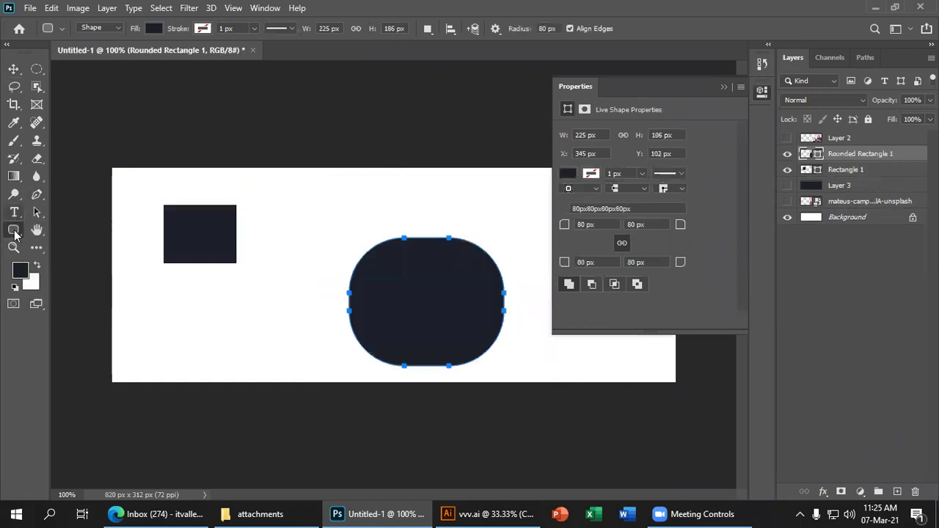
Step: Draw an ellipse of about 123 x 140 px below the rectangle and a five-sided polygon of about 80 x 77 px beside it
left_click(13, 229)
left_click(61, 257)
left_click_drag(173, 274, 259, 371)
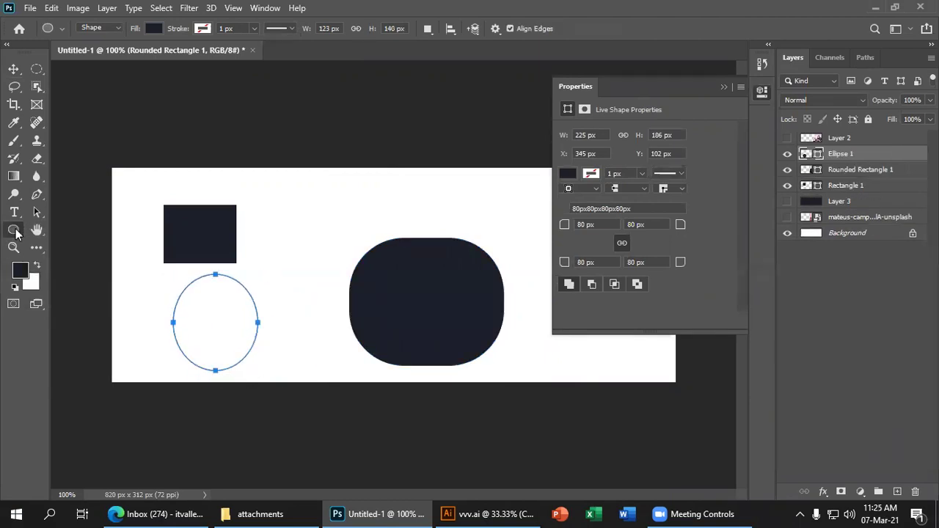
left_click(13, 230)
left_click(73, 269)
left_click_drag(292, 214, 310, 235)
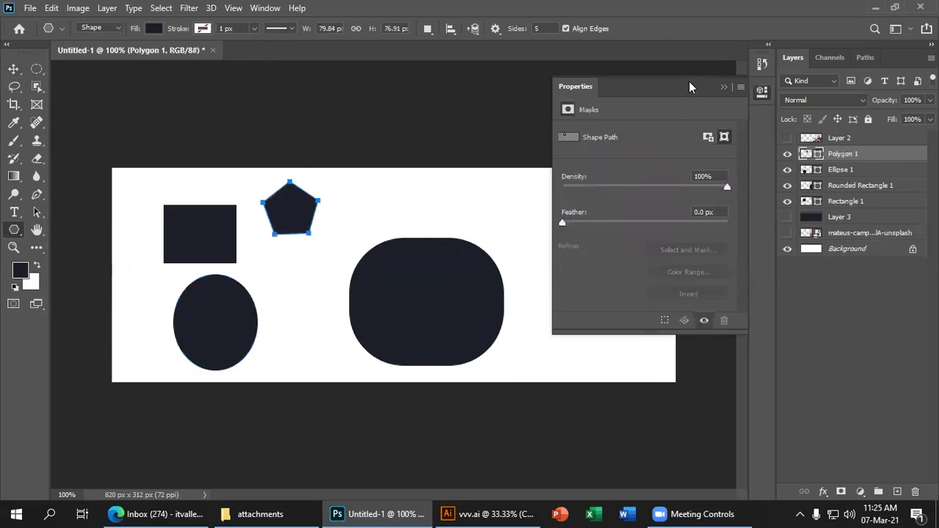
left_click(724, 88)
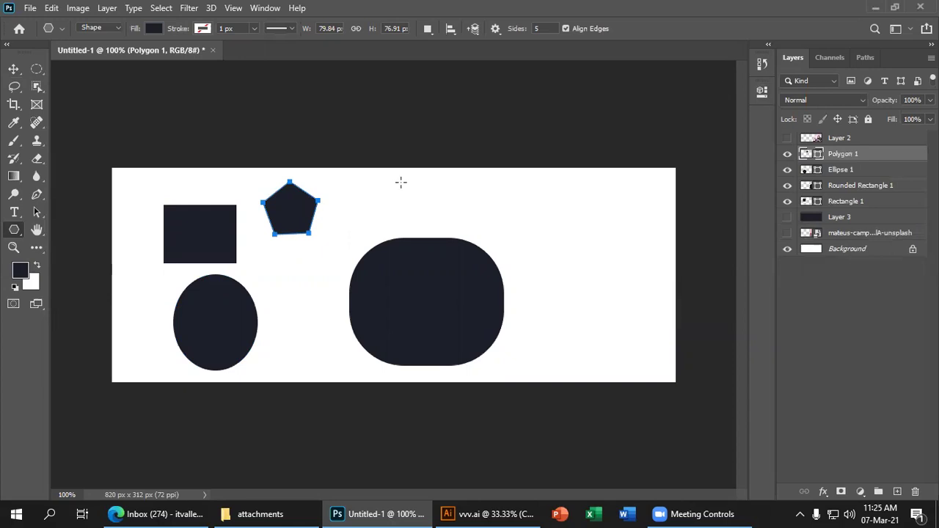
Step: Draw a six-sided polygon of about 178 x 195 px and a ten-sided polygon of about 71 x 71 px
right_click(14, 233)
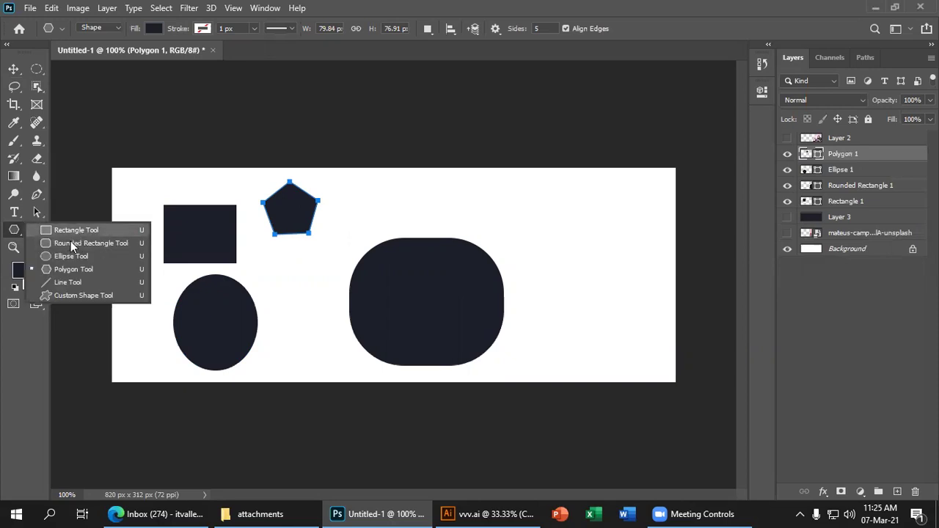
left_click(66, 270)
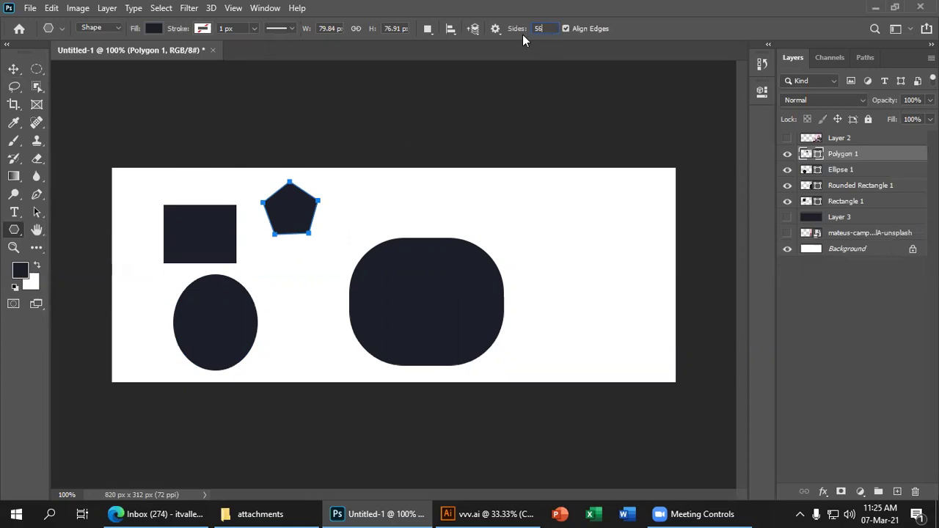
type("6")
left_click_drag(590, 241, 653, 257)
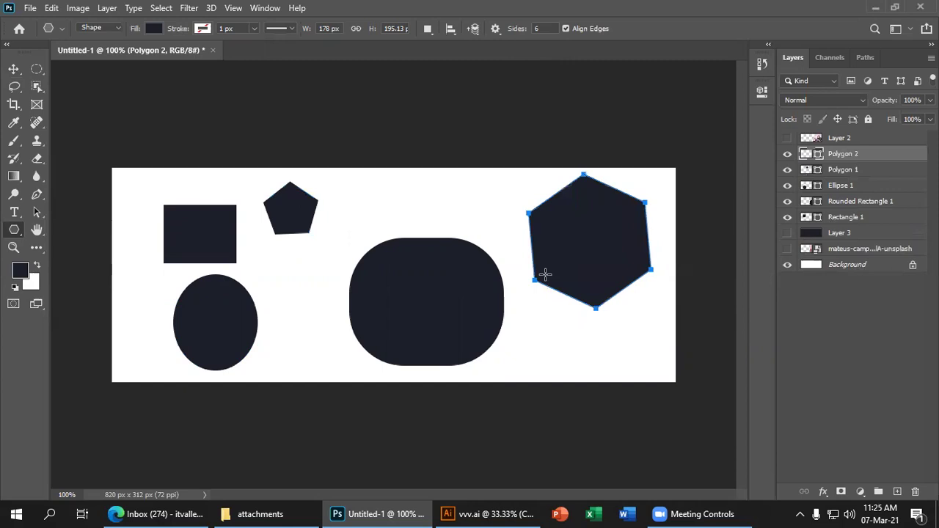
left_click_drag(528, 30, 526, 33)
type("10")
left_click_drag(388, 210, 429, 215)
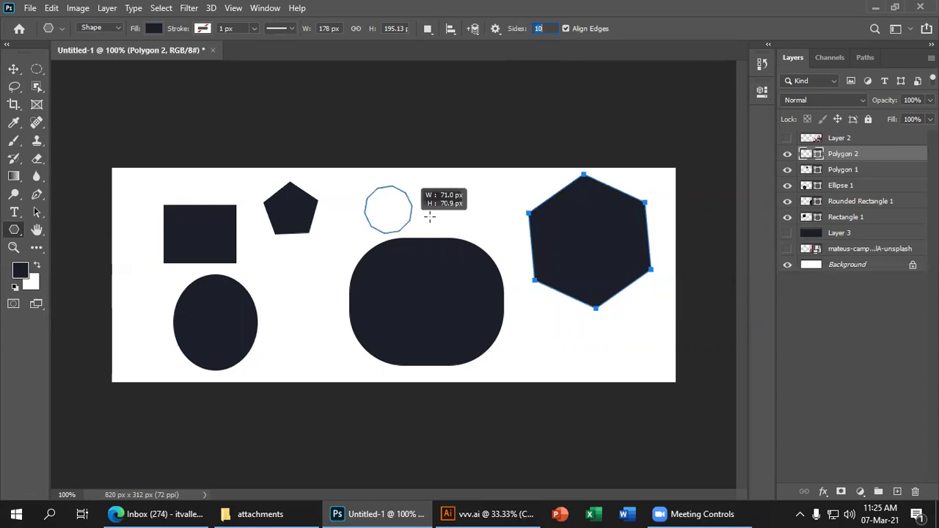
left_click(13, 68)
left_click(358, 100)
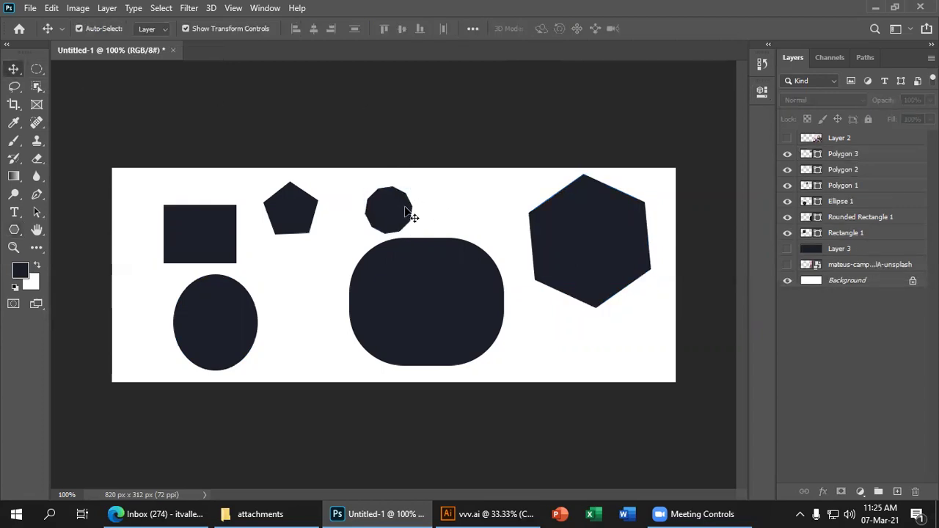
Step: Delete all the polygon, ellipse, rounded rectangle and rectangle layers from the canvas
left_click(869, 161)
key("Delete")
key("Delete")
key("Delete")
key("Delete")
key("Delete")
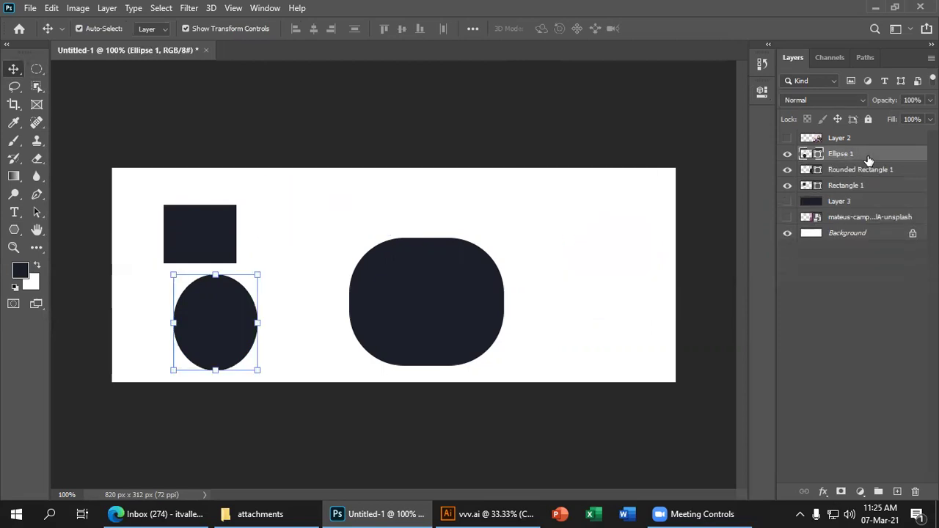
key("Delete")
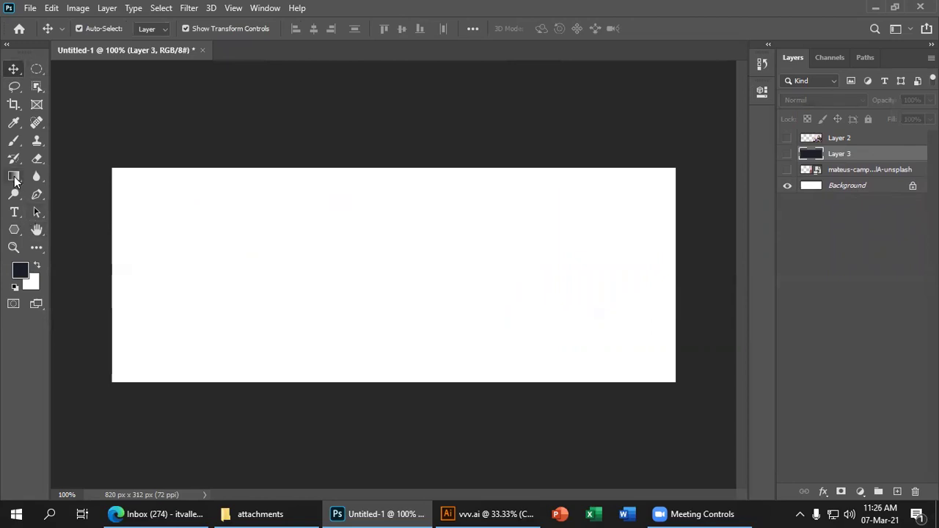
Step: Draw a ten-sided polygon of about 115 x 120 px and a rectangle of about 174 x 94 px beside it
left_click(14, 230)
left_click_drag(286, 246, 327, 265)
right_click(20, 229)
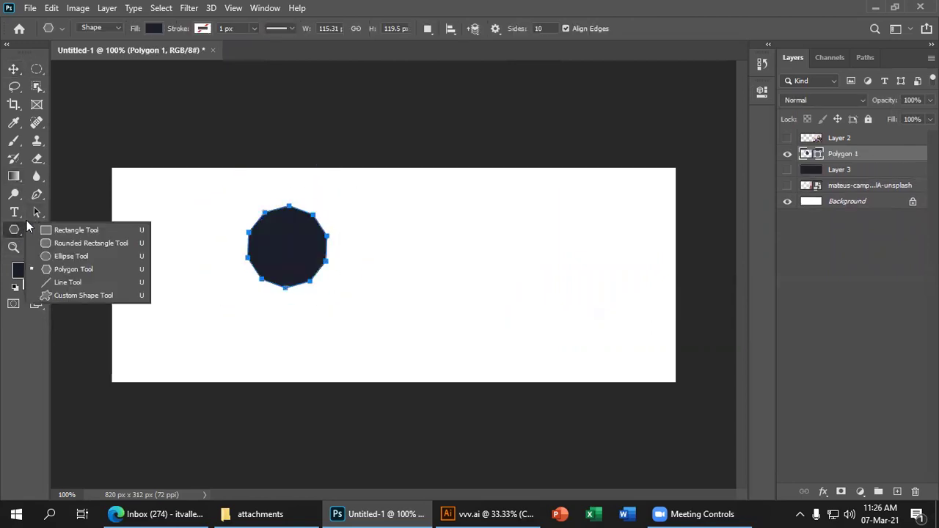
left_click(50, 232)
left_click_drag(356, 247, 478, 311)
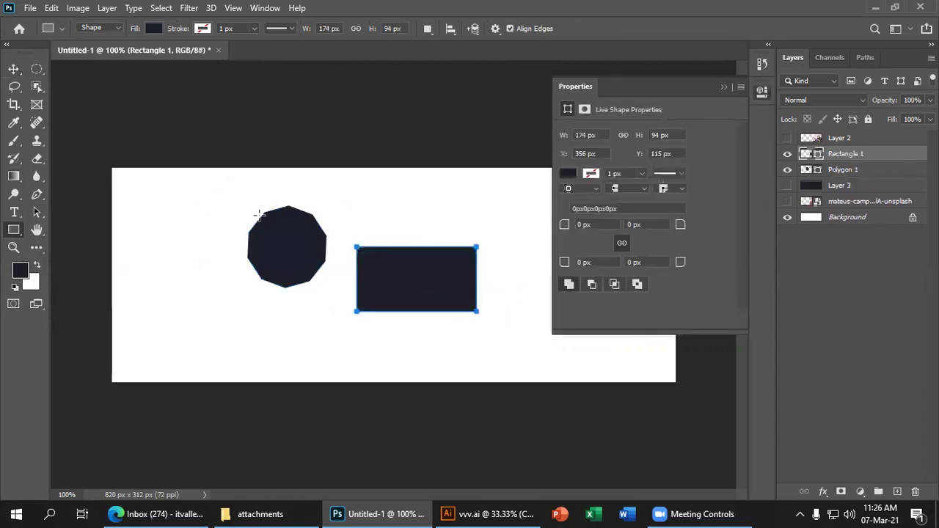
Step: Try several recently used colours as the rectangle's fill, and settle on the light peach orange
left_click(154, 28)
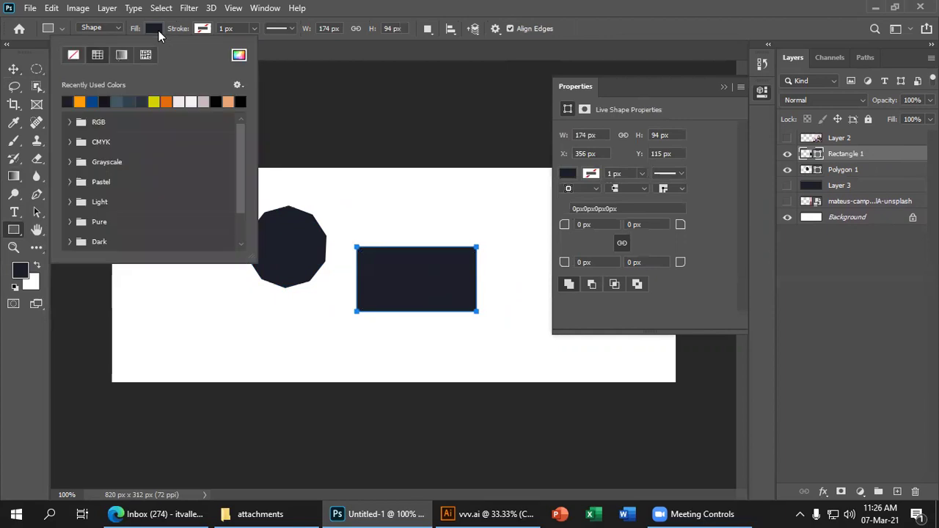
left_click(155, 101)
left_click(168, 101)
left_click(203, 101)
left_click(229, 100)
left_click(198, 49)
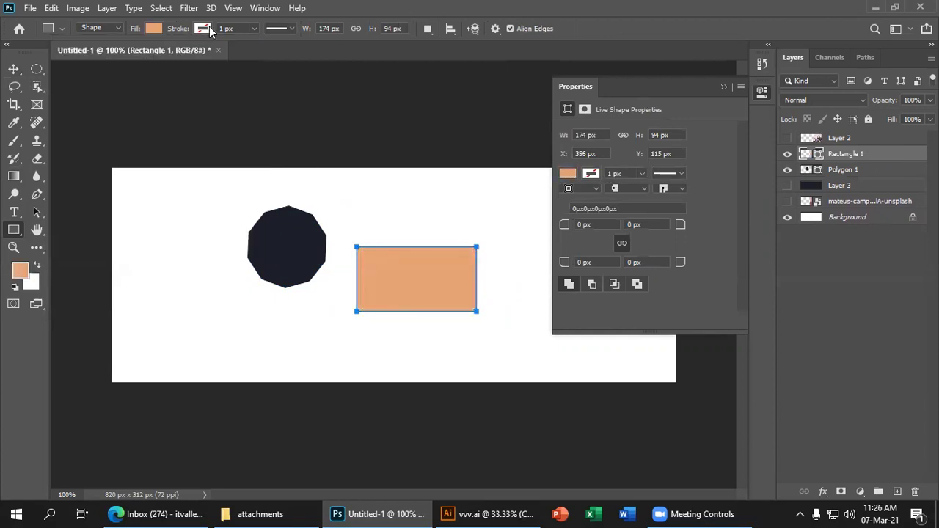
Step: Give the peach rectangle a dark navy stroke about 24 px wide
left_click(203, 28)
left_click(154, 102)
left_click(166, 101)
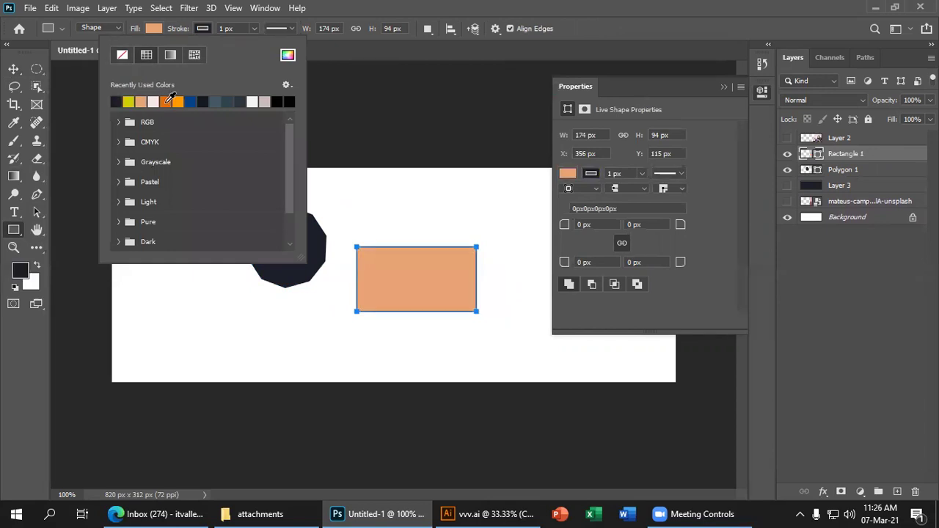
left_click(253, 29)
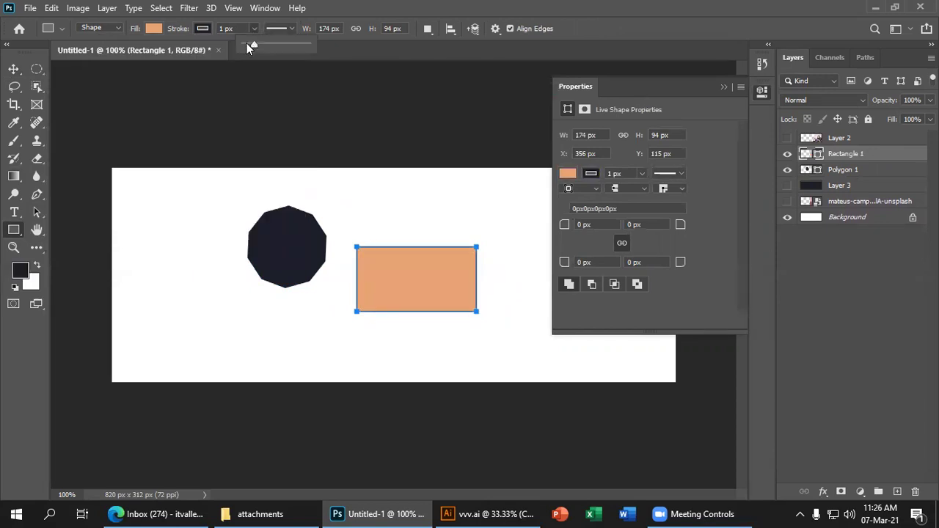
left_click_drag(259, 46, 278, 44)
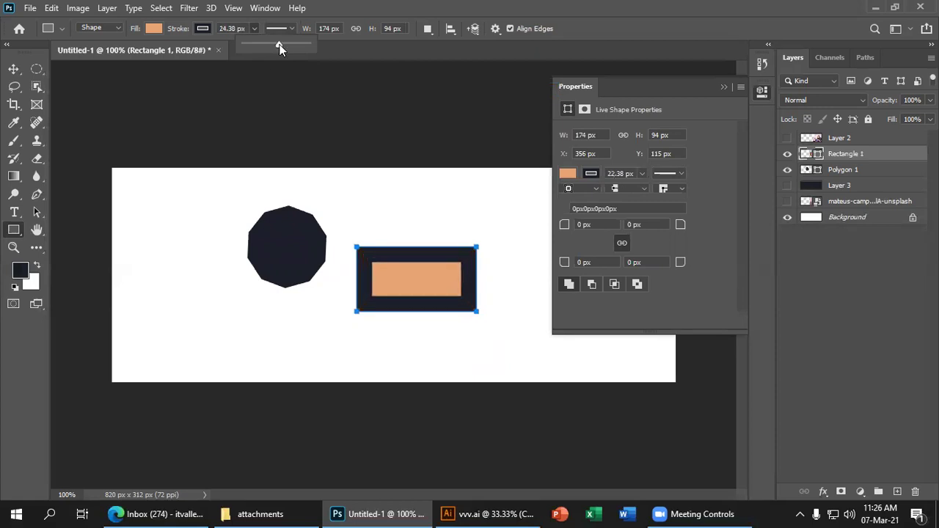
Step: Move the ten-sided polygon and the stroked rectangle to the left, and delete both shapes
left_click(8, 71)
left_click_drag(297, 243, 249, 229)
left_click(413, 288)
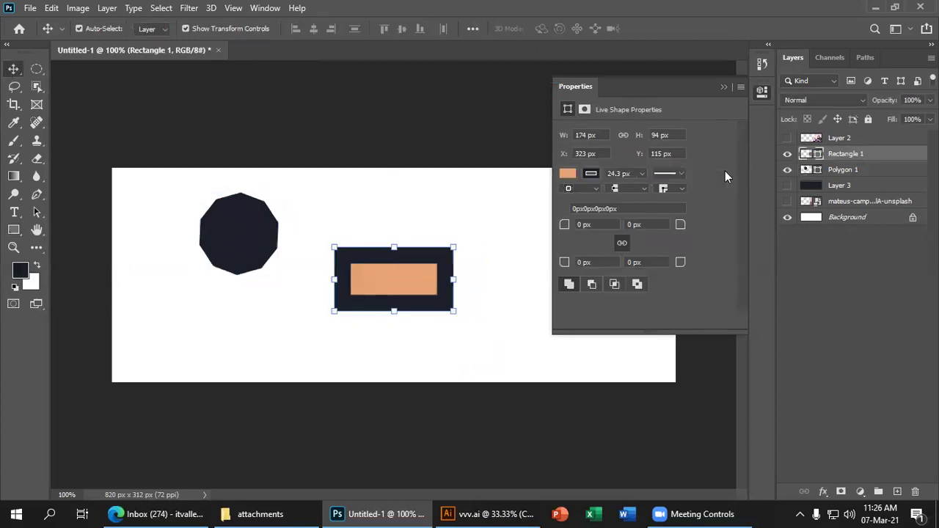
key("Delete")
key("Delete")
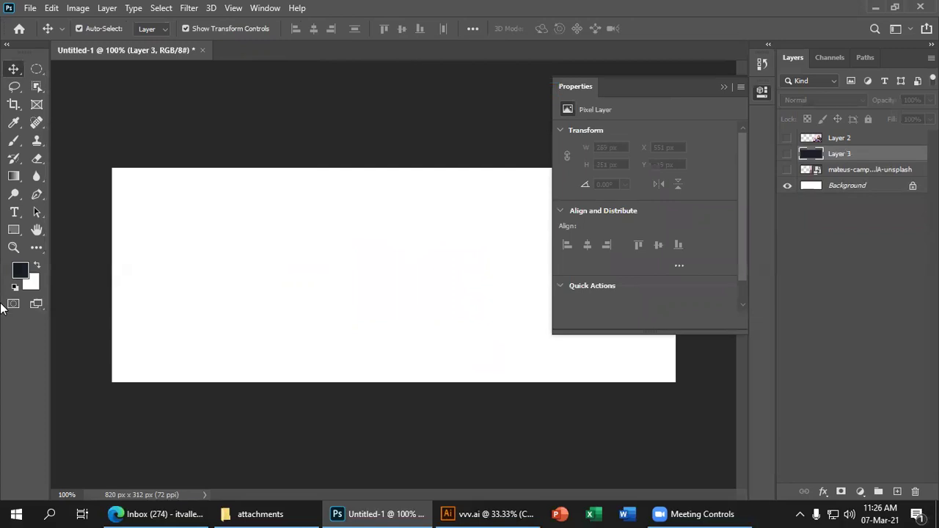
Step: Draw a rounded rectangle of about 293 x 181 px with 80 px corners, and a smaller one of about 141 x 118 px with 30 px corners
left_click(19, 224)
right_click(18, 222)
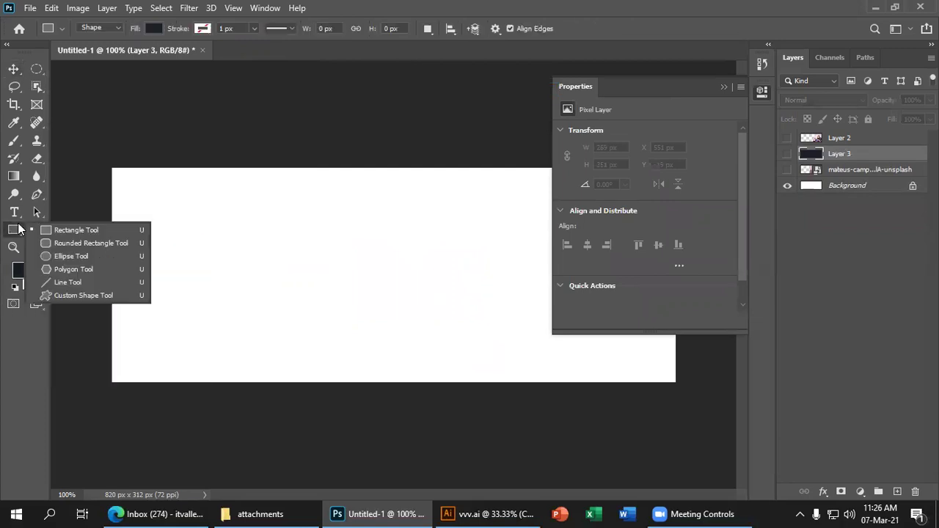
left_click(73, 244)
left_click_drag(246, 238, 442, 360)
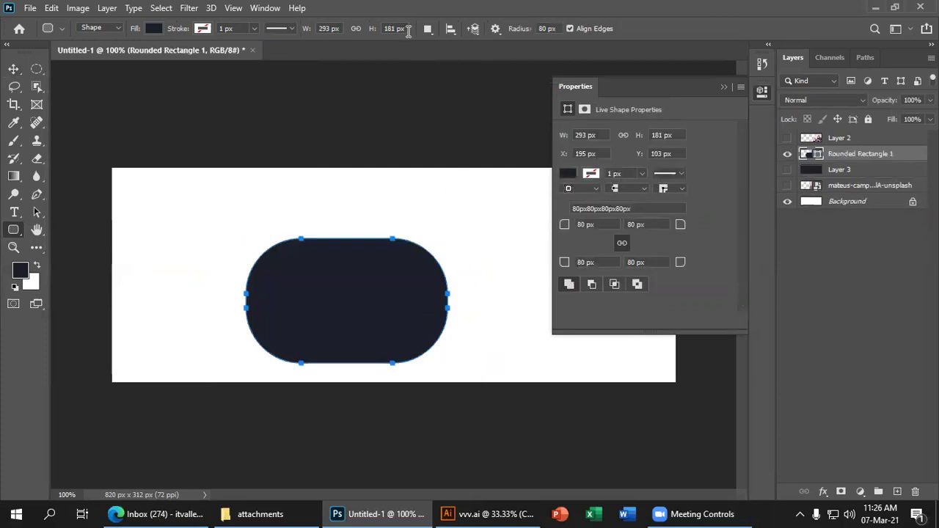
left_click(552, 29)
left_click_drag(146, 217, 244, 298)
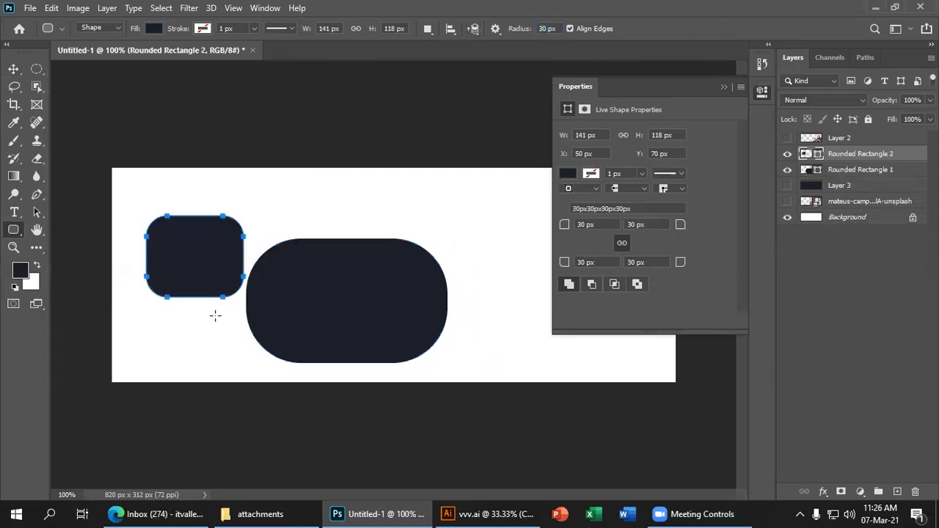
Step: Select both rounded rectangles on the canvas and delete them
left_click(13, 68)
left_click_drag(482, 310, 190, 235)
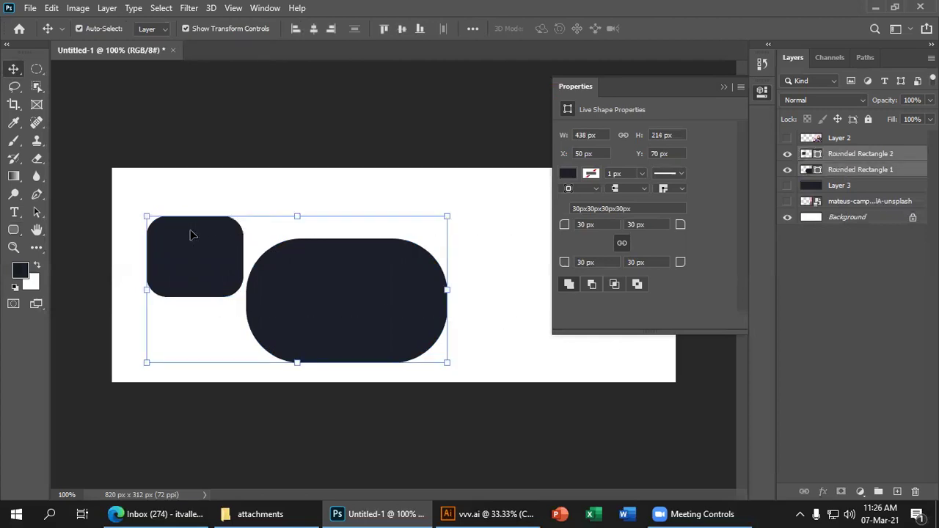
key("Delete")
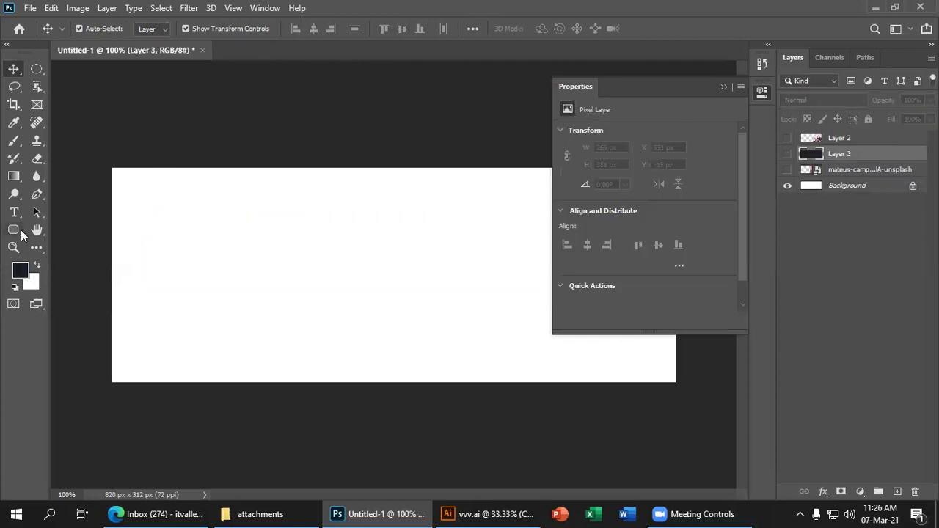
Step: Draw a rounded square of about 204 x 204 px with a 10 px corner radius
left_click(14, 230)
left_click(544, 27)
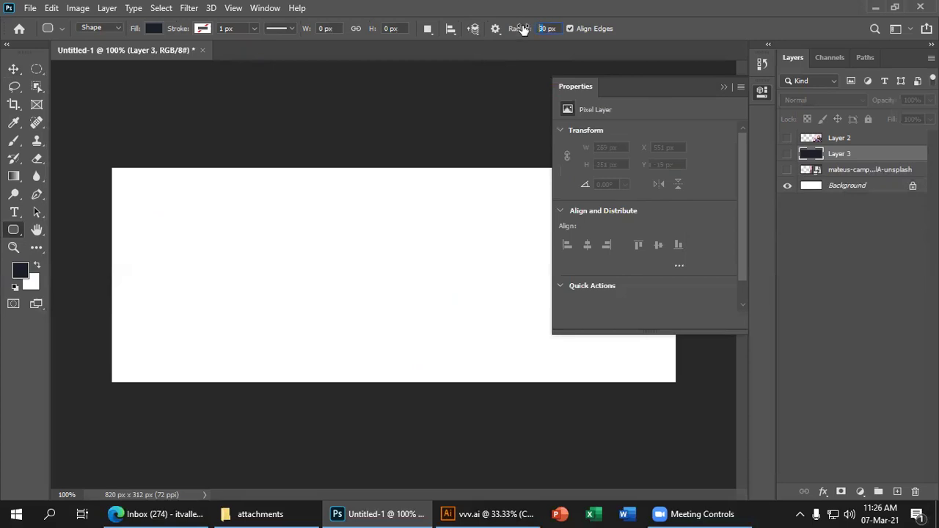
left_click_drag(522, 29, 508, 29)
left_click_drag(185, 219, 397, 360)
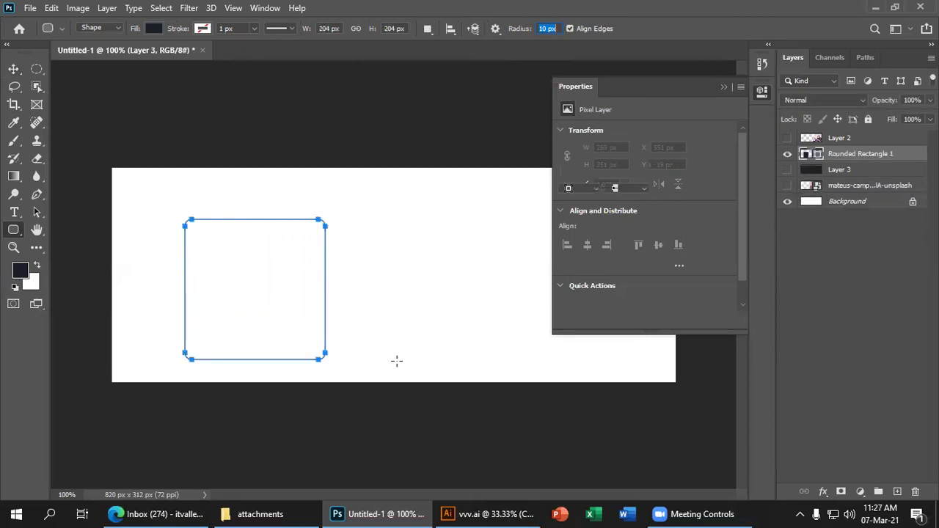
Step: Rotate the rounded square into a diamond and move it toward the middle of the canvas
left_click(17, 71)
left_click_drag(331, 371, 394, 300)
left_click_drag(321, 283, 373, 260)
left_click(681, 28)
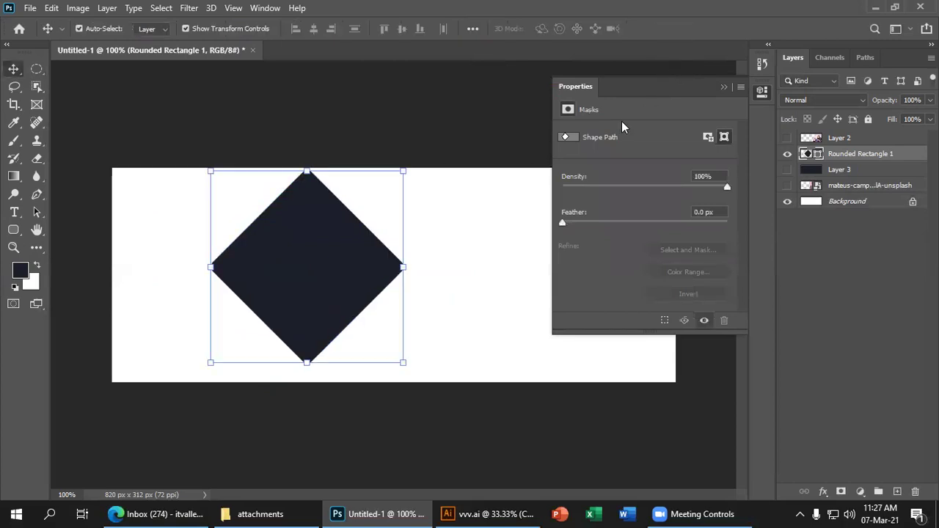
left_click(485, 120)
left_click_drag(307, 289, 360, 272)
Step: Give the diamond a dark orange stroke 10.20 px wide and move the shape up so it fits within the canvas
left_click(13, 230)
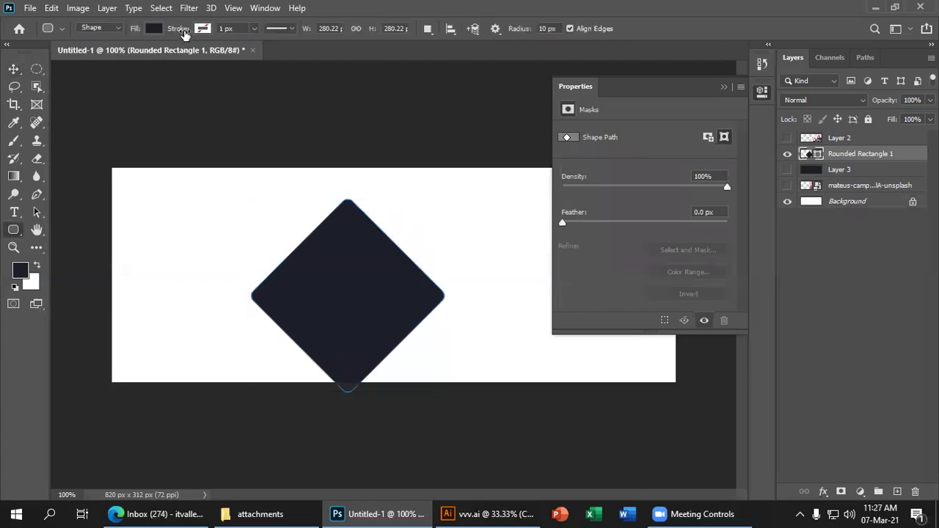
left_click(203, 30)
left_click(178, 100)
left_click(178, 101)
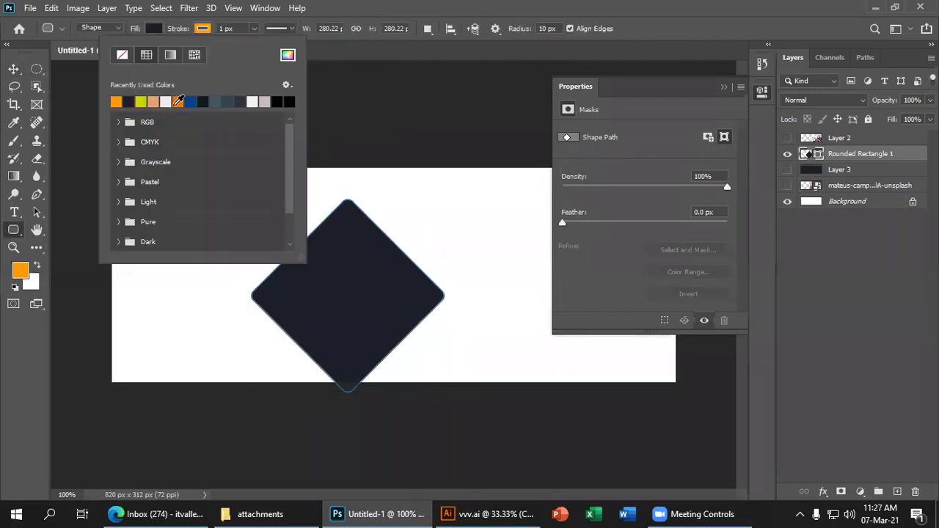
left_click(254, 28)
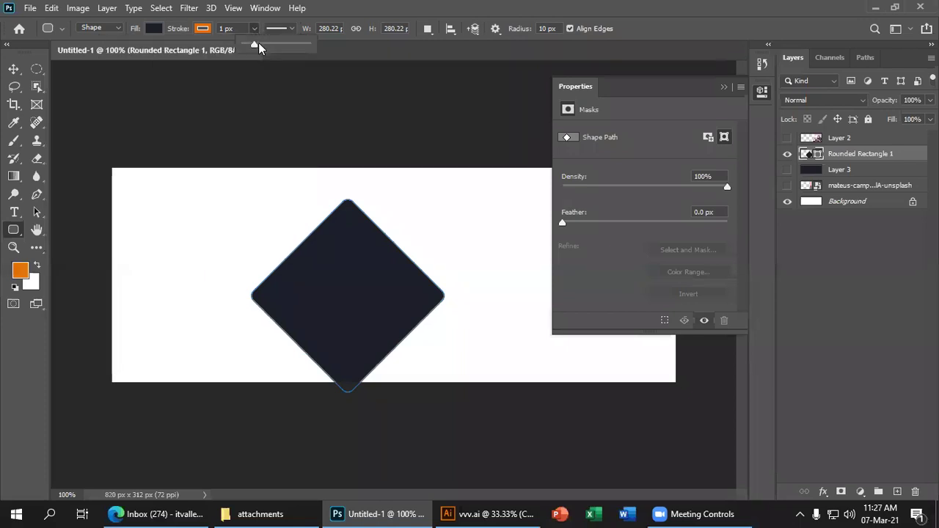
left_click_drag(262, 44, 265, 46)
left_click(443, 8)
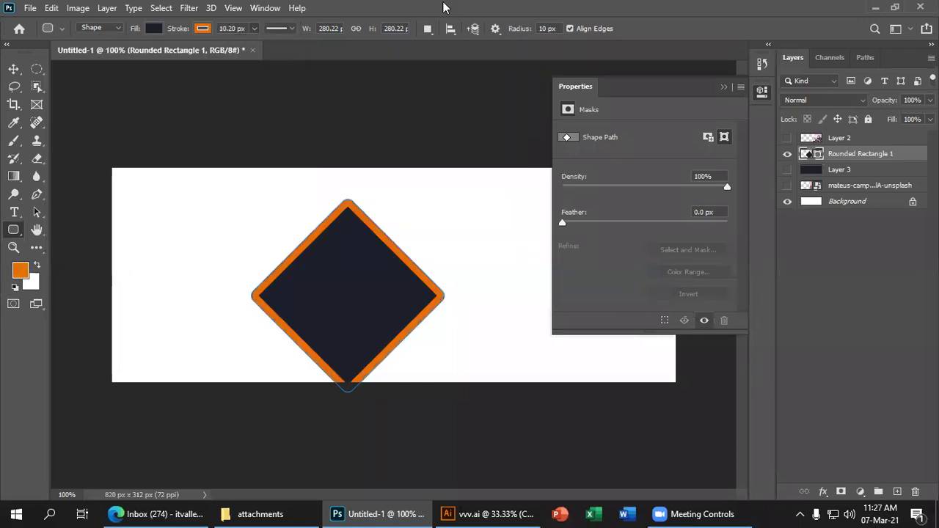
left_click(15, 68)
left_click_drag(381, 269, 381, 264)
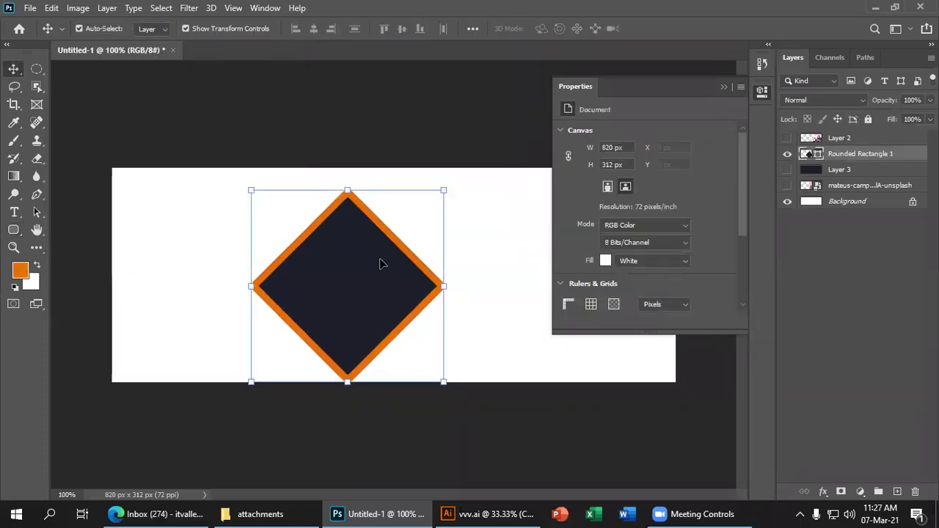
Step: Remove the orange stroke from the diamond, leaving only its dark navy fill
left_click(13, 230)
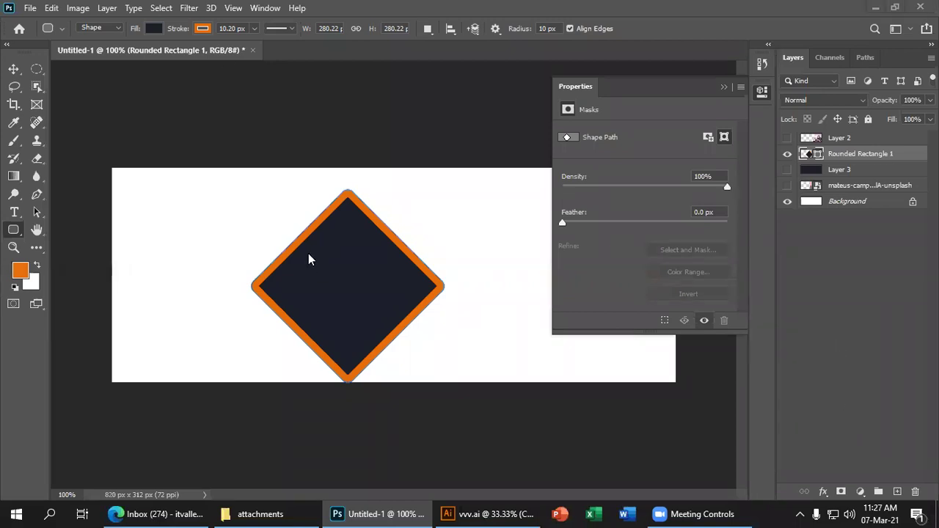
left_click(202, 29)
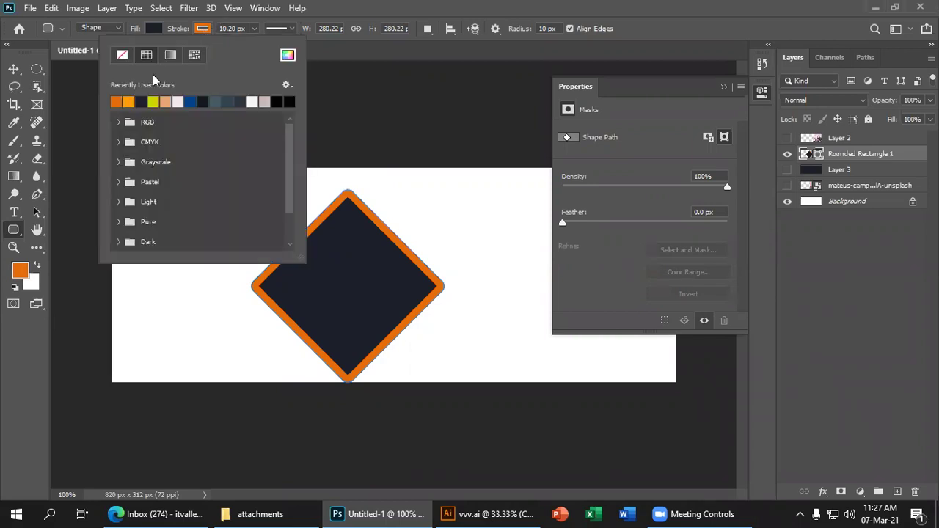
left_click(123, 56)
left_click(685, 135)
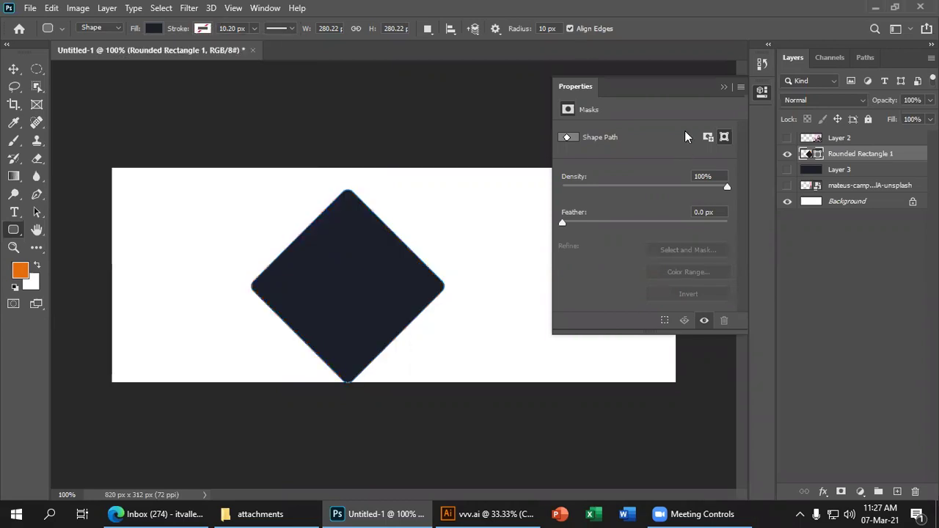
Step: Show the photo layer, shift the photo to the left, and position the dark diamond over the seated woman
left_click(724, 88)
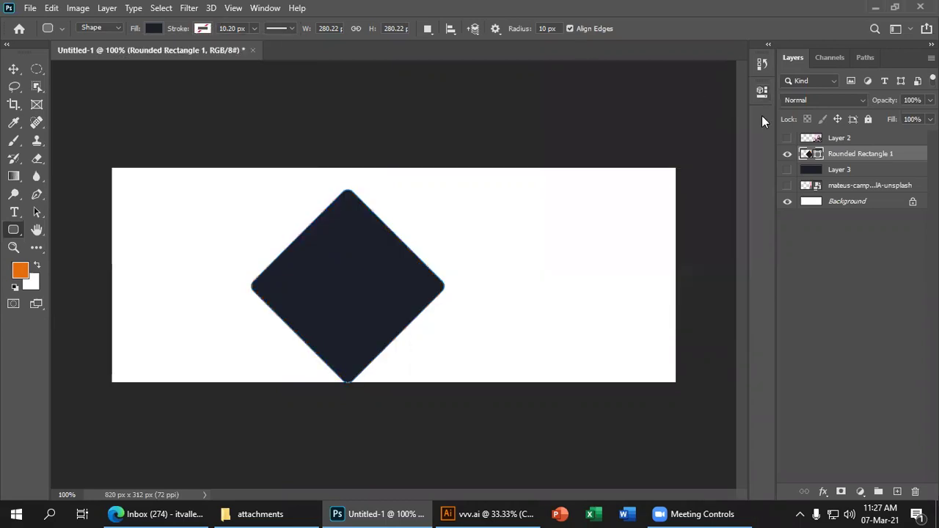
left_click(787, 185)
left_click(14, 69)
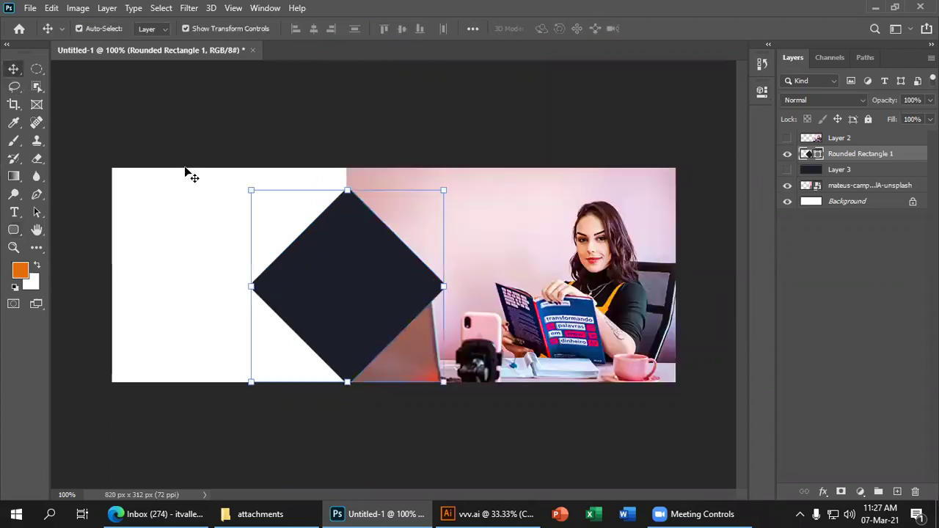
left_click_drag(331, 302, 532, 292)
left_click_drag(546, 209, 578, 209)
left_click(621, 73)
left_click_drag(403, 271, 366, 269)
left_click(650, 147)
left_click_drag(562, 269, 555, 268)
Step: Enlarge the diamond to about 316 x 311 px to span the canvas height, and check the photo area beneath it
key("ctrl+t")
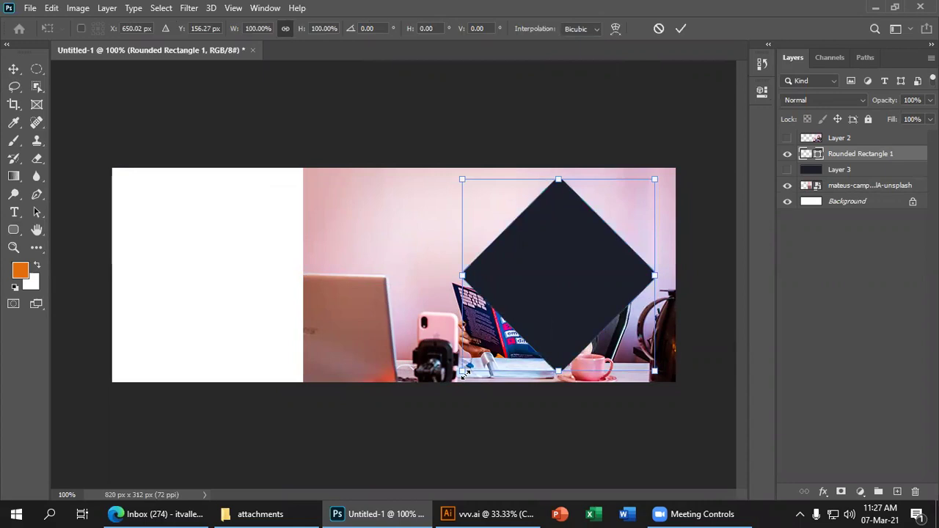
left_click_drag(462, 372, 449, 382)
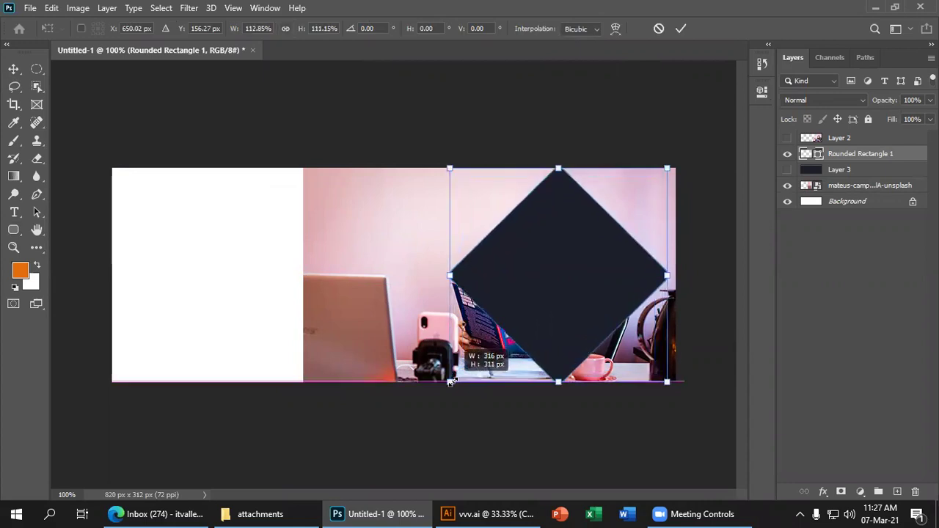
key("Return")
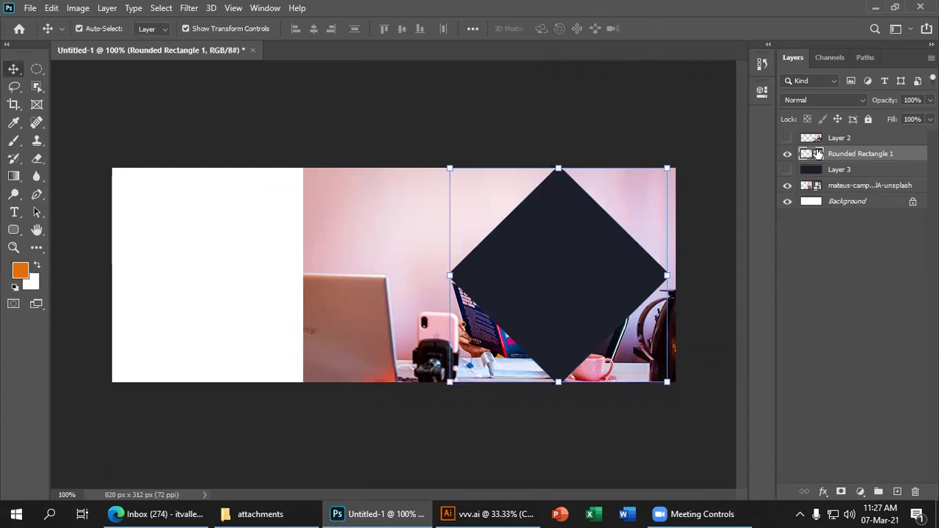
left_click(787, 155)
left_click(787, 154)
left_click(788, 155)
left_click(787, 155)
Step: Load the diamond's outline as a selection and copy that area of the photo to a new layer
left_click(811, 154, "ctrl")
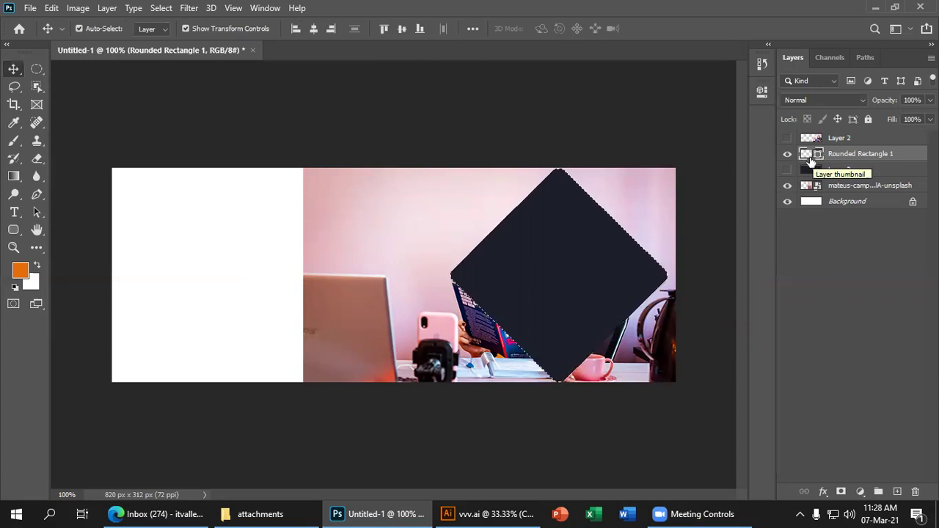
left_click(844, 187)
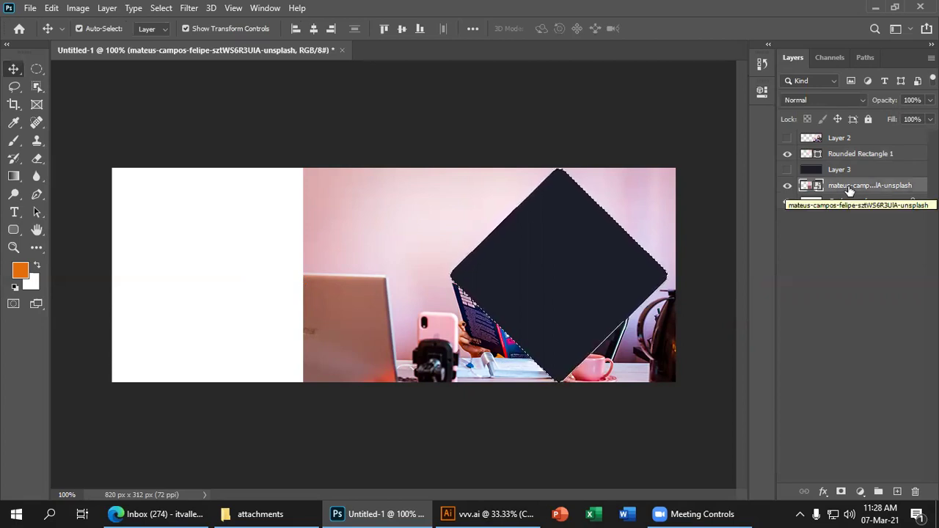
key("ctrl+j")
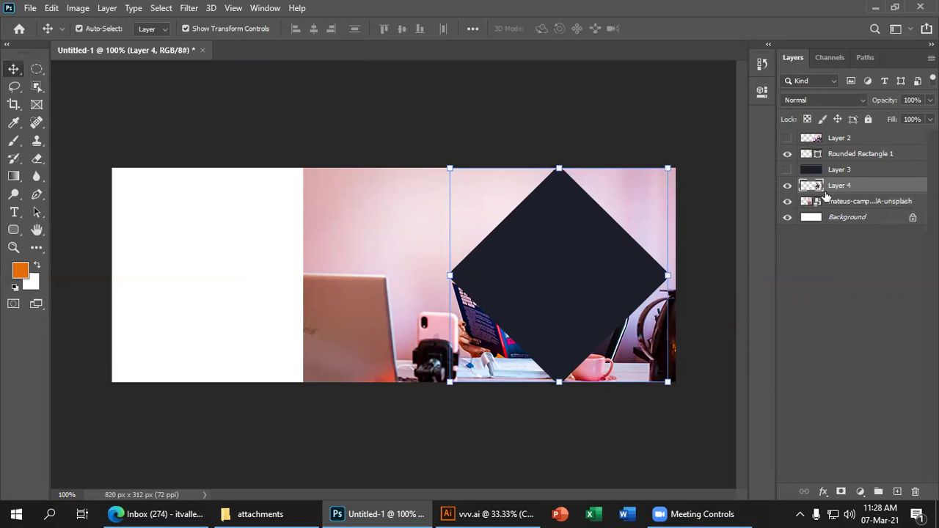
Step: Move the dark diamond and the original photo off the photo cut-out, and hide the original photo layer
left_click(805, 253)
left_click(587, 261)
key("ctrl+z")
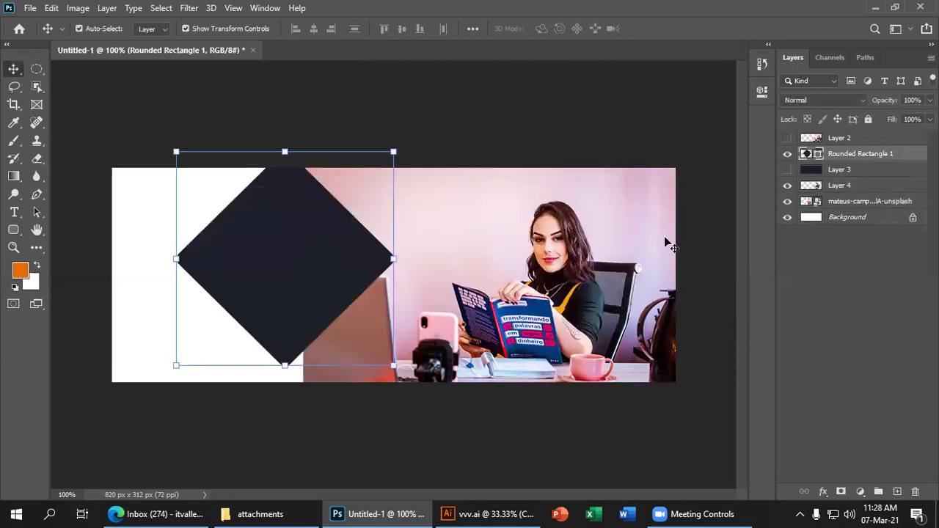
left_click_drag(433, 322, 346, 357)
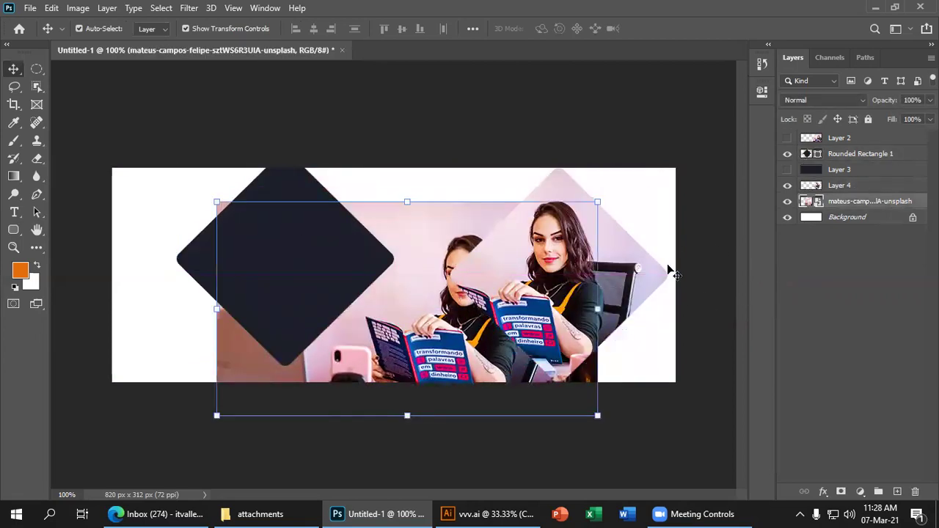
left_click(787, 201)
left_click(416, 132)
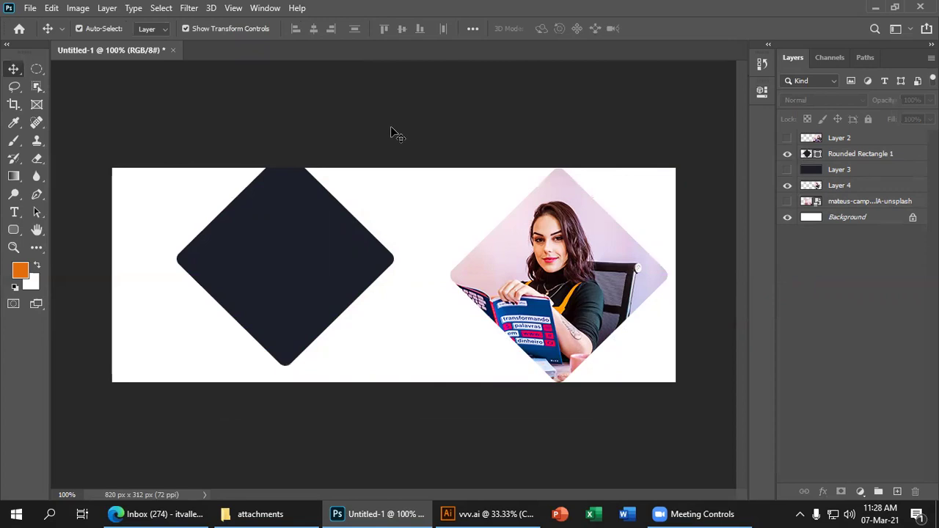
Step: Place the Rounded Rectangle 1 layer below Layer 4 and align the dark diamond directly behind the photo cut-out
left_click(347, 212)
left_click_drag(327, 213, 577, 232)
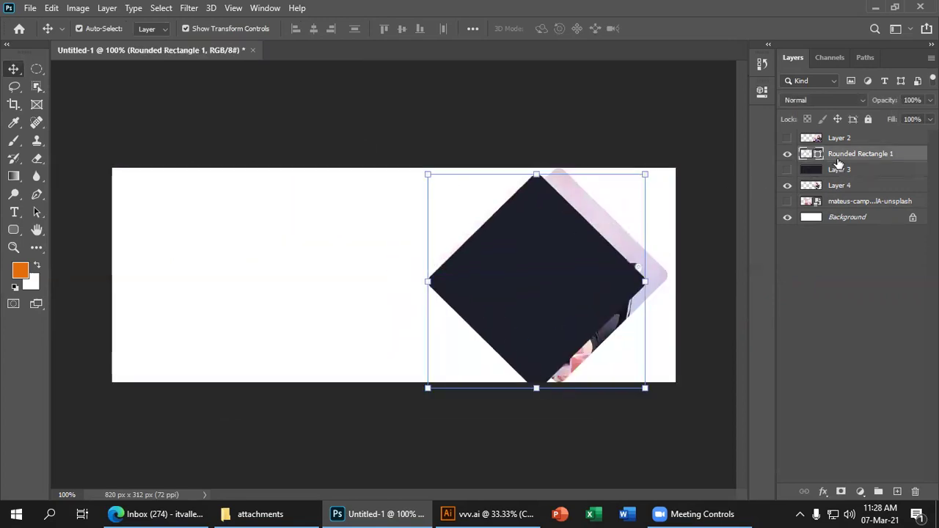
left_click_drag(841, 158, 844, 194)
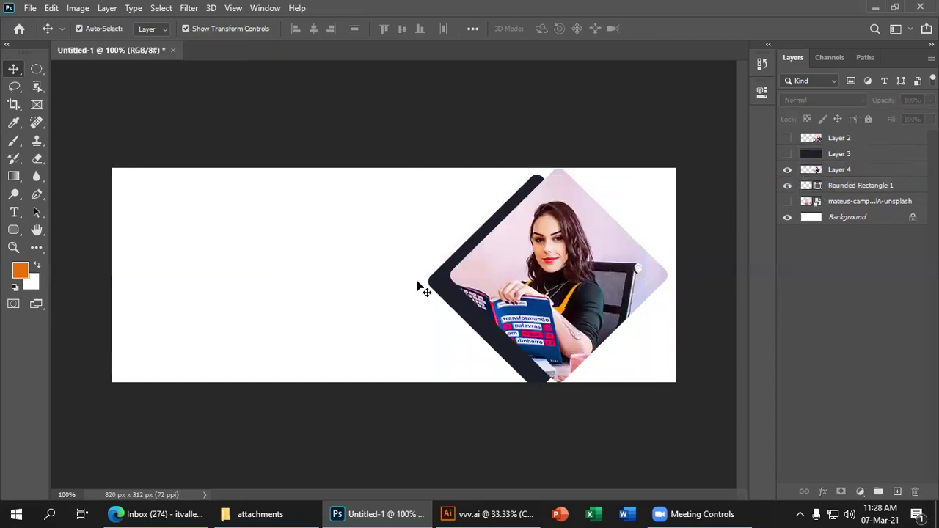
left_click_drag(430, 286, 463, 288)
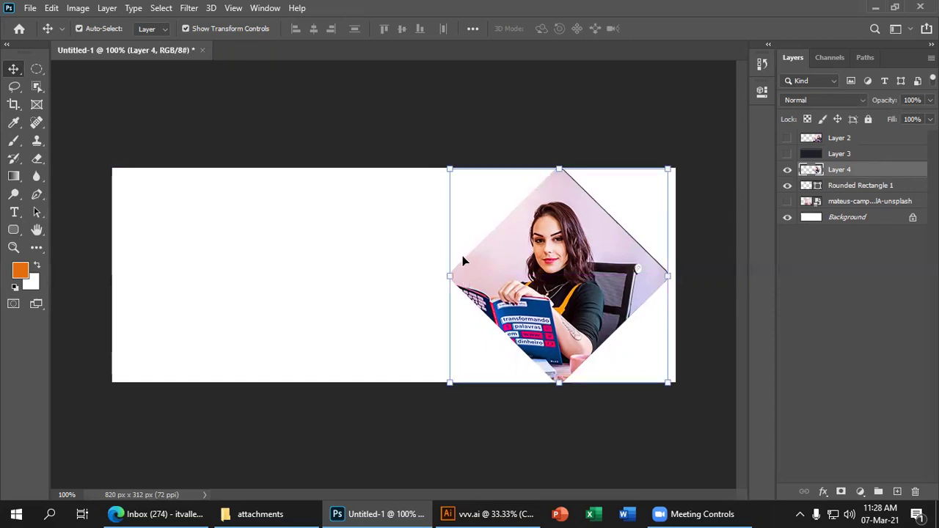
left_click(358, 248)
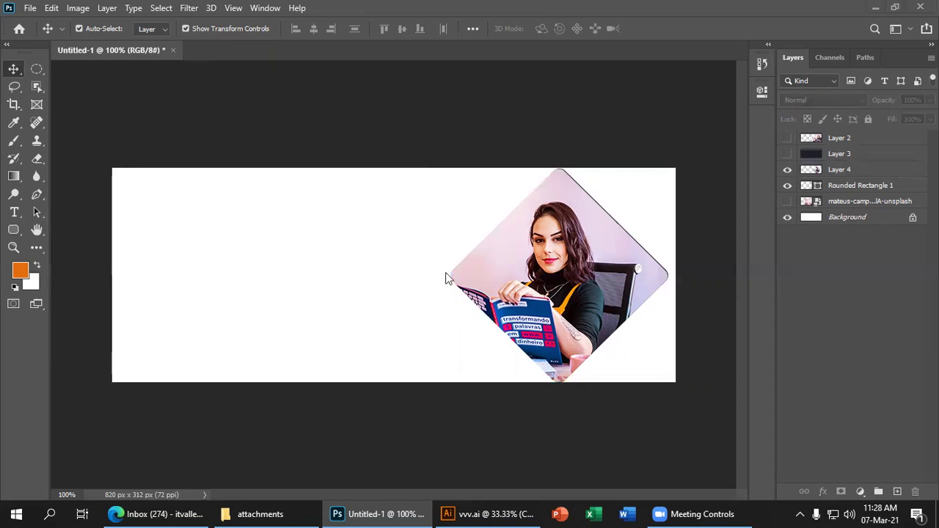
left_click_drag(541, 130, 578, 258)
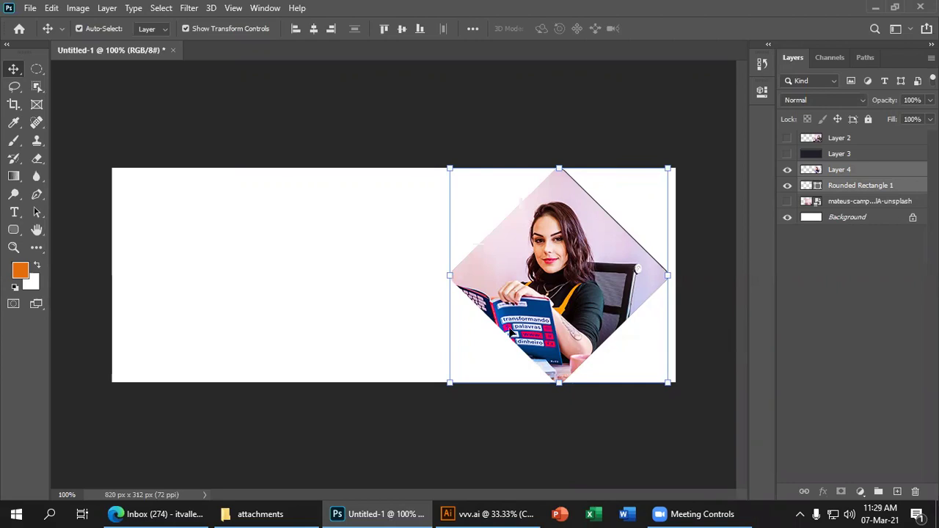
key("ctrl+t")
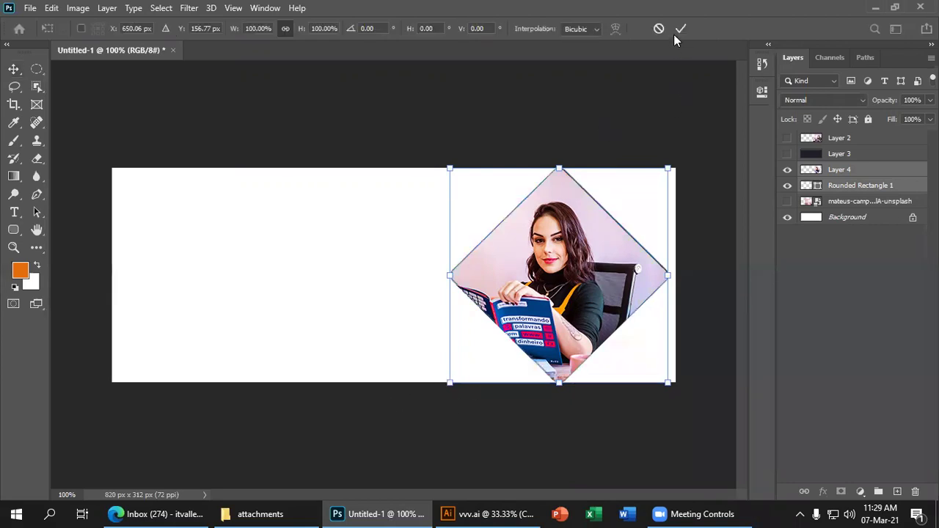
left_click(680, 28)
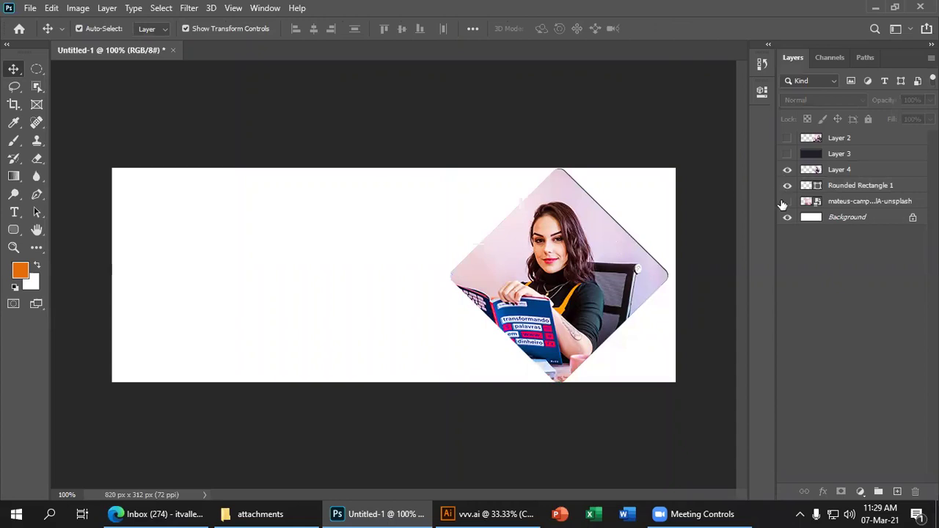
Step: Hide Layer 4 and Rounded Rectangle 1, show Layer 2 and Layer 3, and clear the layer selection
left_click(612, 279)
left_click(788, 169)
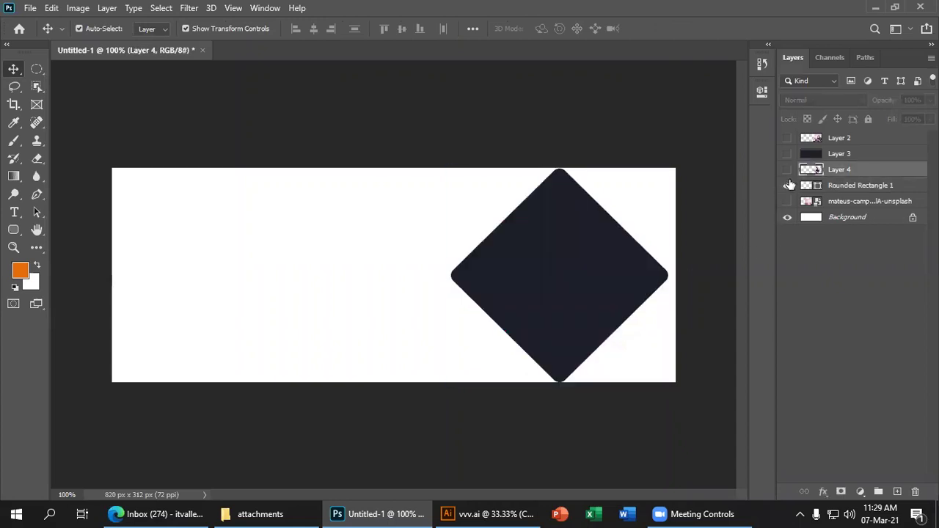
left_click(787, 138)
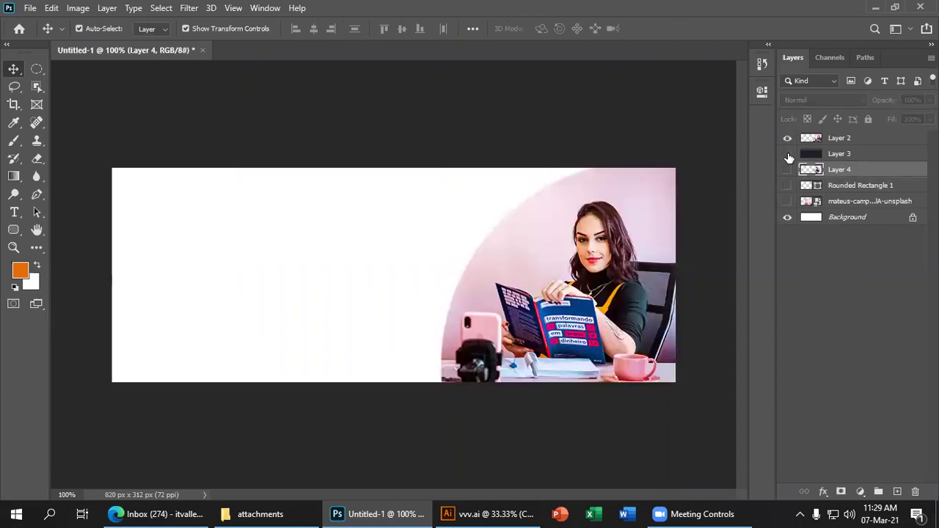
left_click(787, 154)
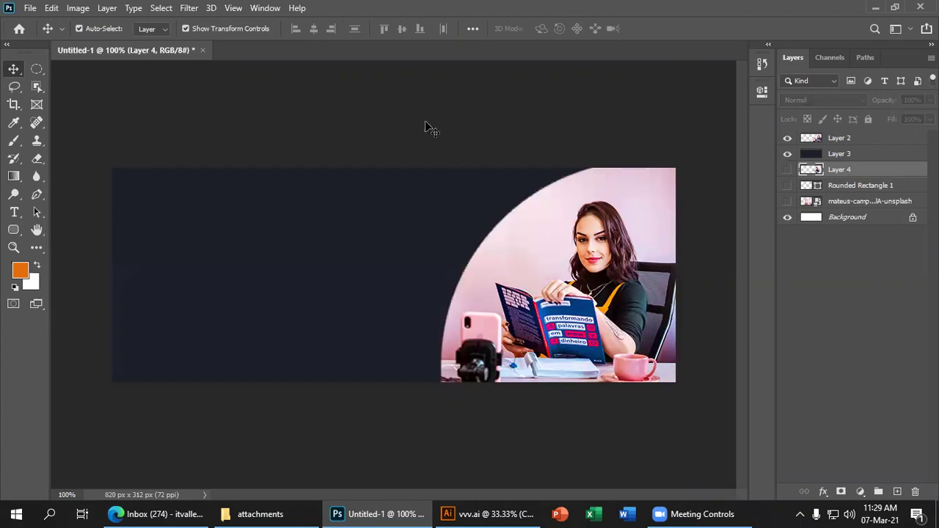
left_click(294, 126)
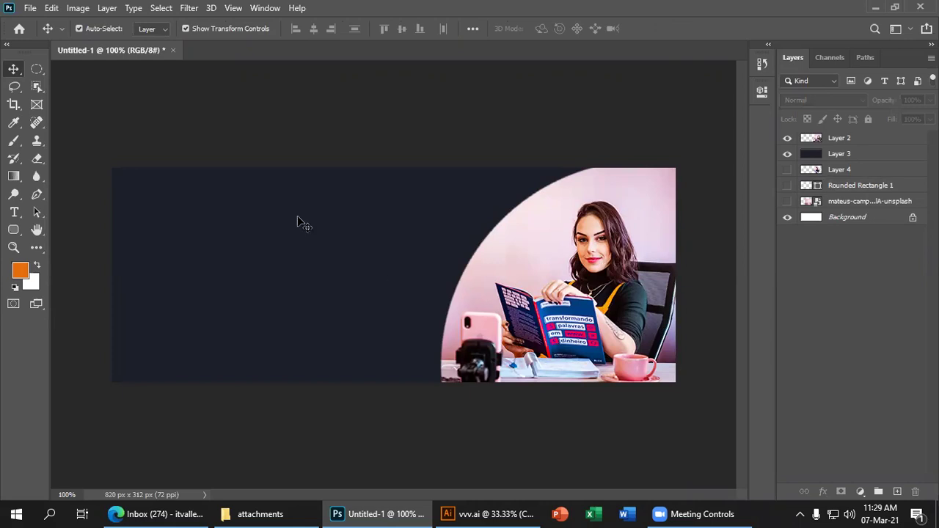
Step: Add a horizontal "Lorem Ipsum" heading in Impact Regular 30 pt on the dark area beside the photo
left_click(16, 213)
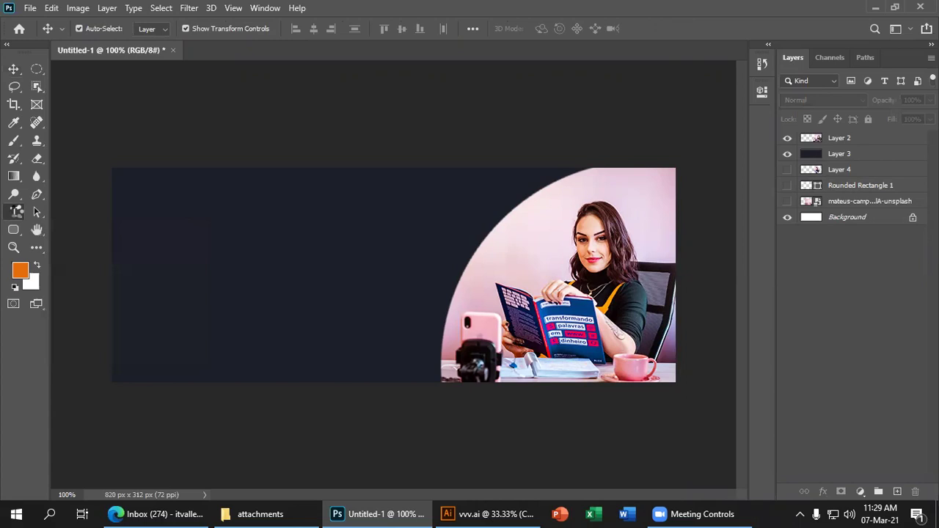
left_click(196, 238)
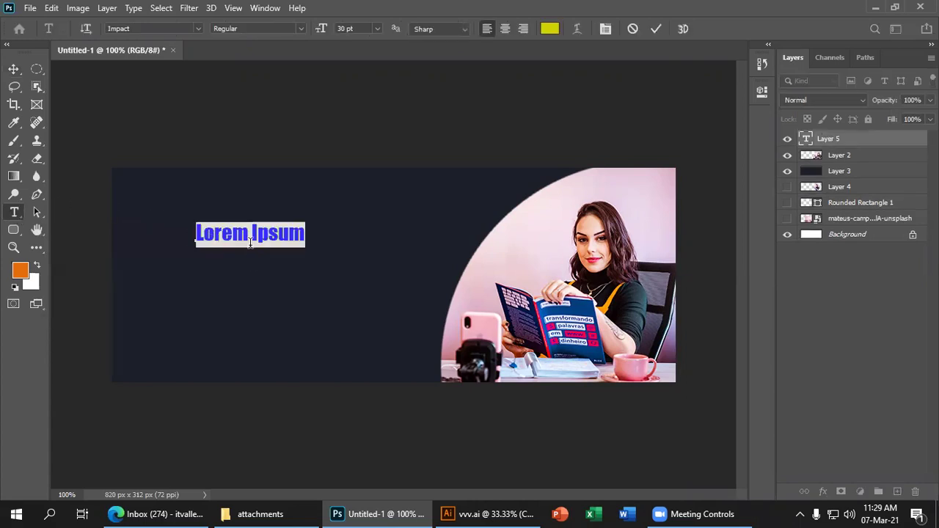
left_click(294, 240)
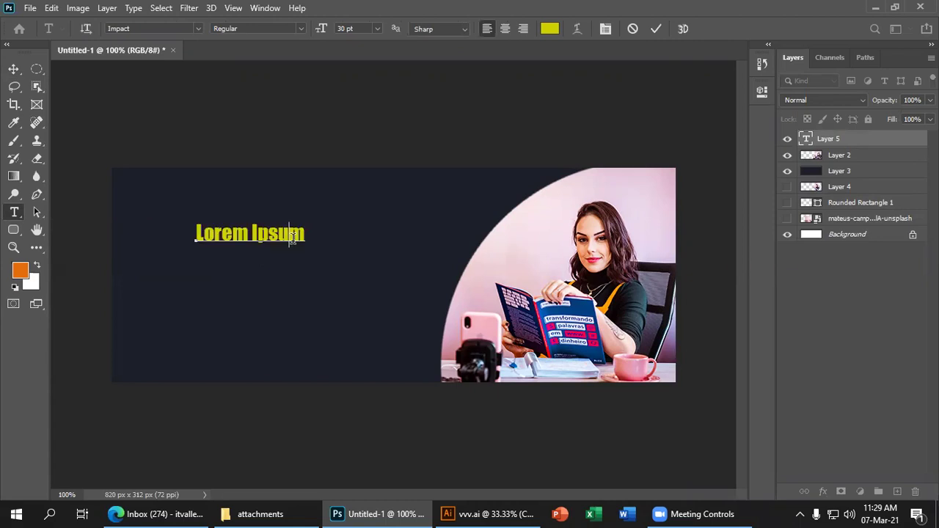
key("ctrl+a")
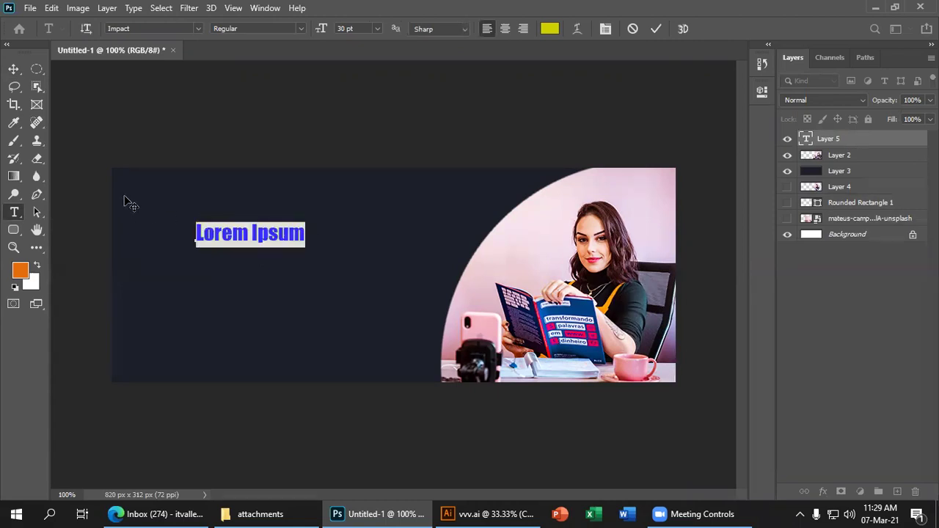
left_click(657, 29)
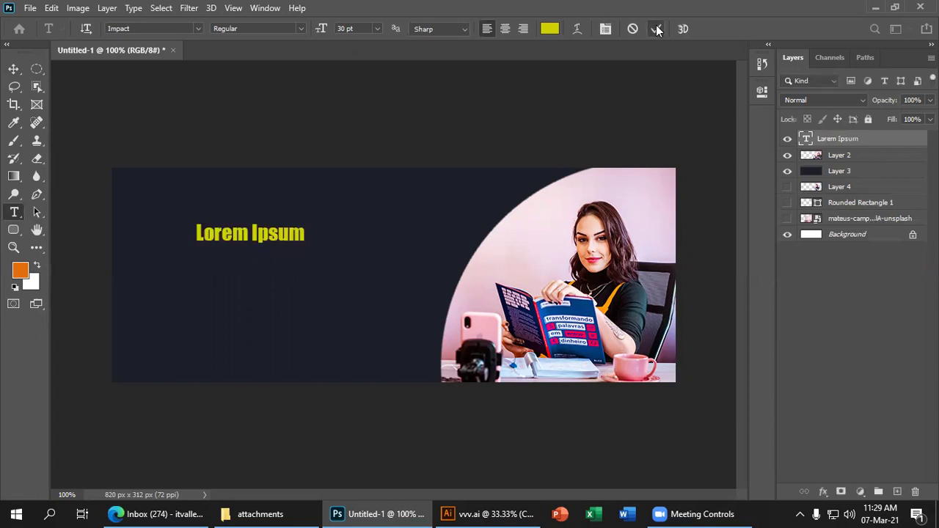
Step: Enlarge the heading to about 197%, move it near the upper edge of the dark area, and activate the Horizontal Type tool
left_click(15, 70)
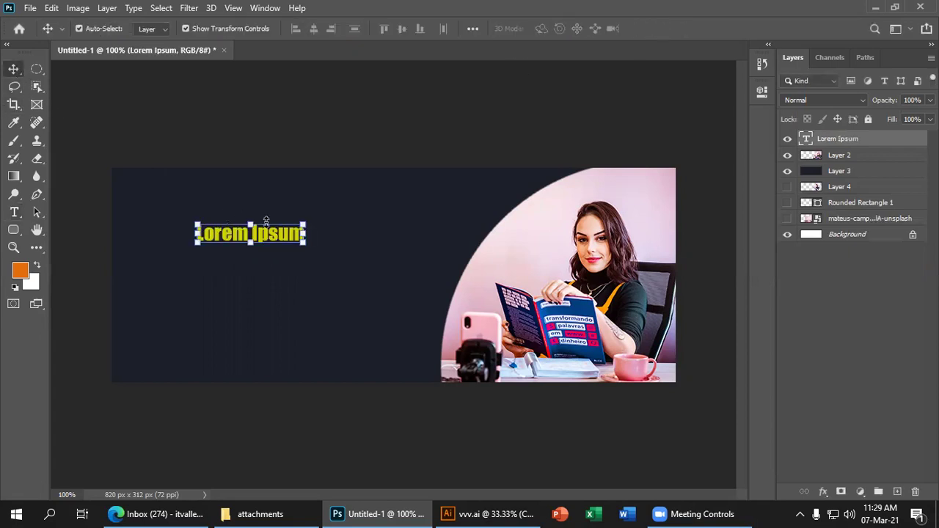
left_click_drag(281, 242, 383, 259)
left_click_drag(328, 242, 301, 230)
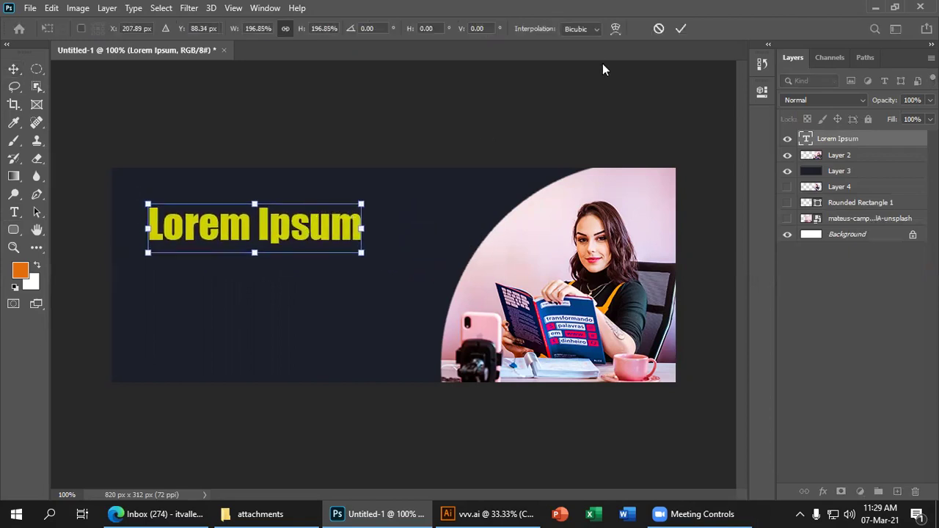
left_click(679, 30)
left_click_drag(319, 232, 311, 215)
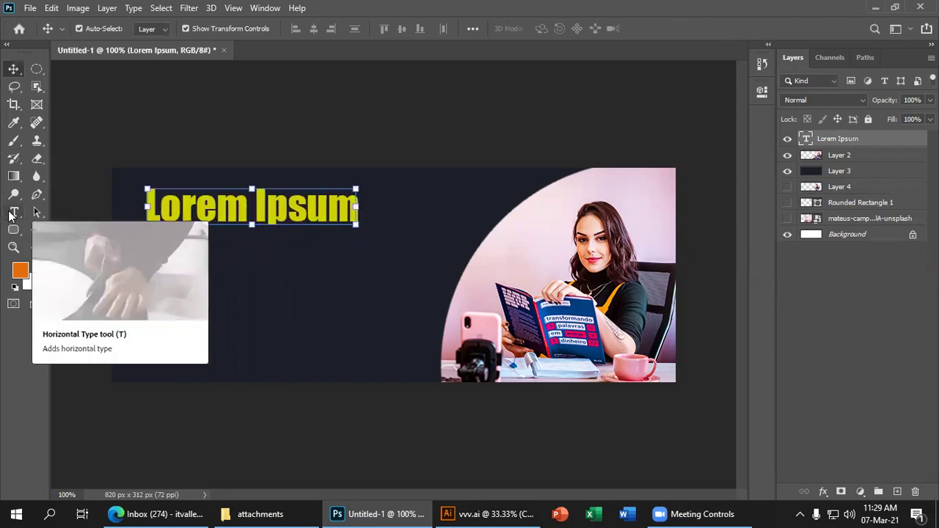
left_click(11, 214)
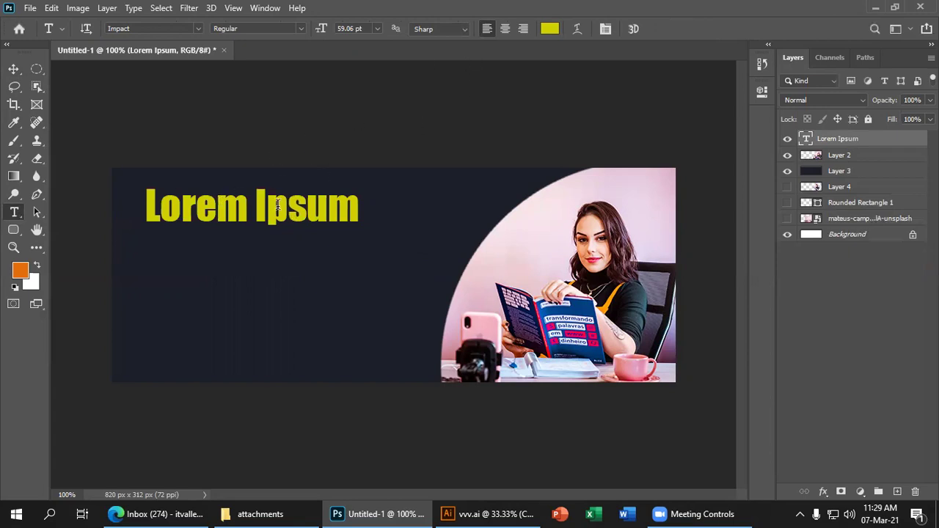
left_click(787, 138)
left_click(787, 139)
left_click(788, 138)
left_click(787, 138)
left_click(787, 139)
left_click(787, 138)
left_click(787, 139)
left_click(787, 139)
left_click(788, 139)
left_click(788, 138)
Step: Try several text colours for the heading and apply the orange #fe9a01 sampled from the woman's strap in the photo
left_click(549, 29)
left_click_drag(650, 282, 652, 372)
left_click_drag(673, 407, 674, 323)
left_click_drag(640, 257, 478, 242)
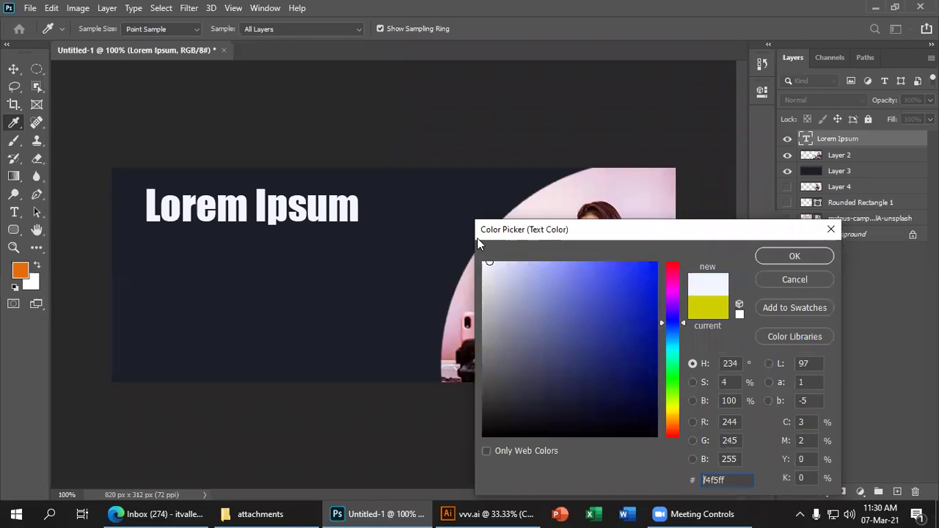
left_click(670, 215)
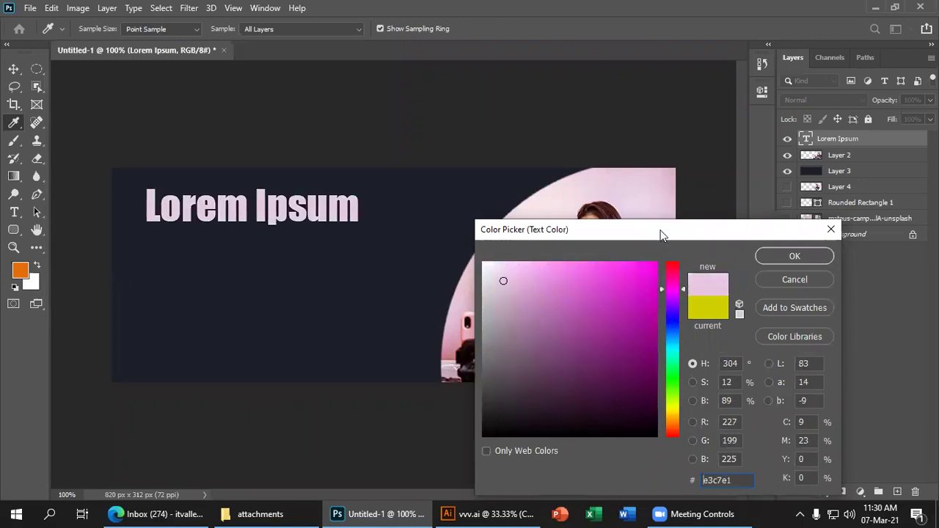
left_click_drag(659, 234, 836, 207)
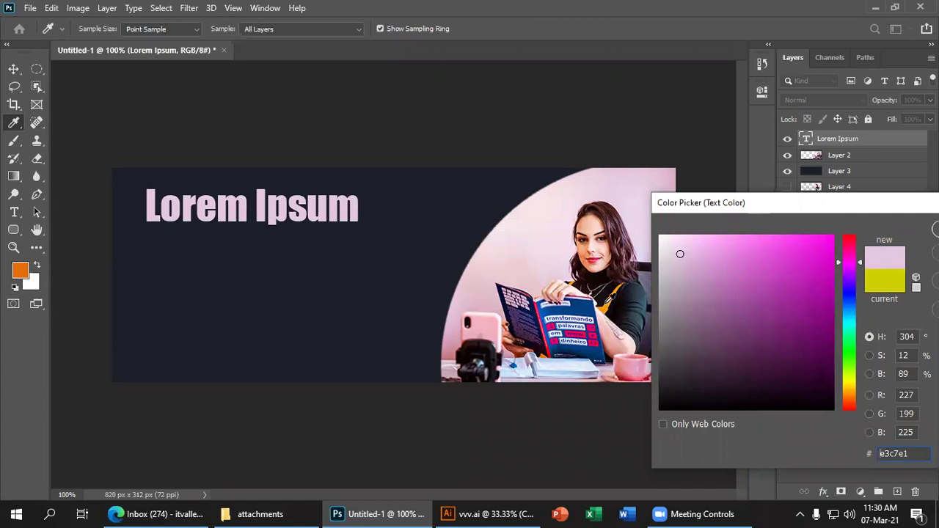
left_click(611, 299)
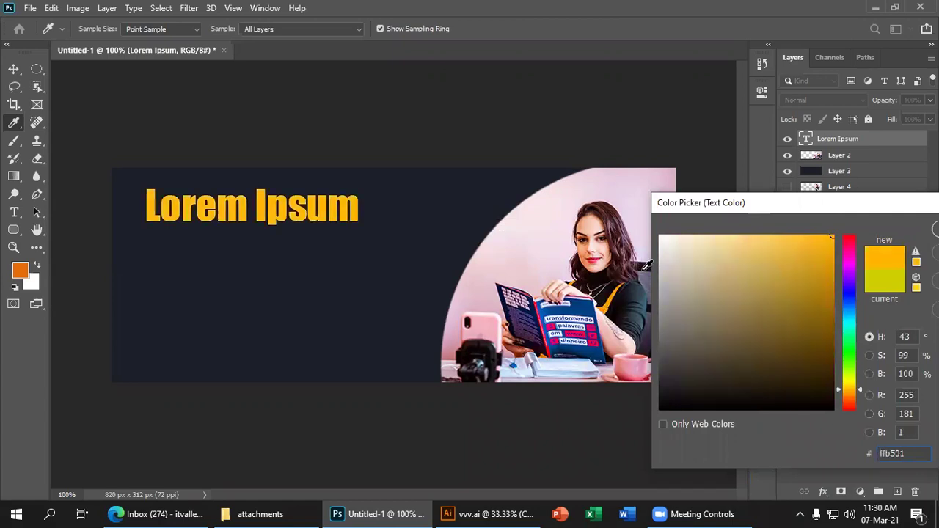
left_click(596, 263)
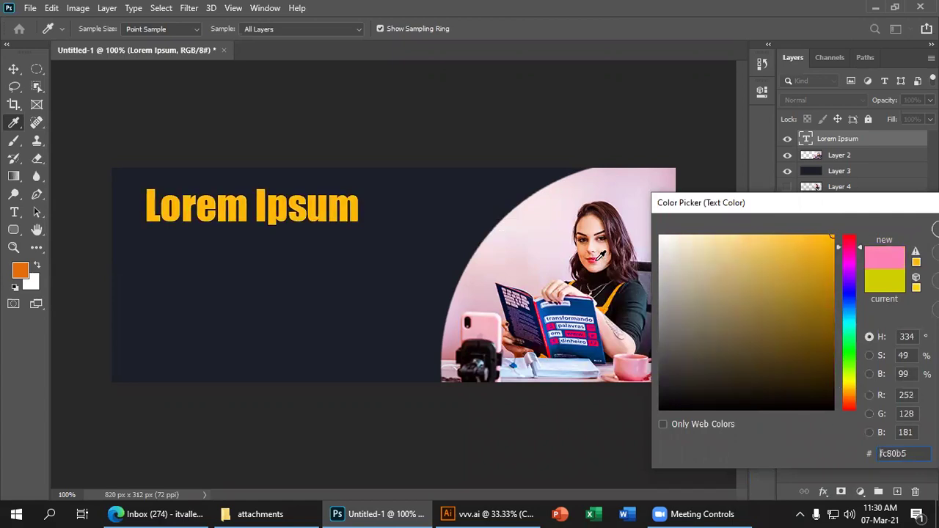
left_click(582, 300)
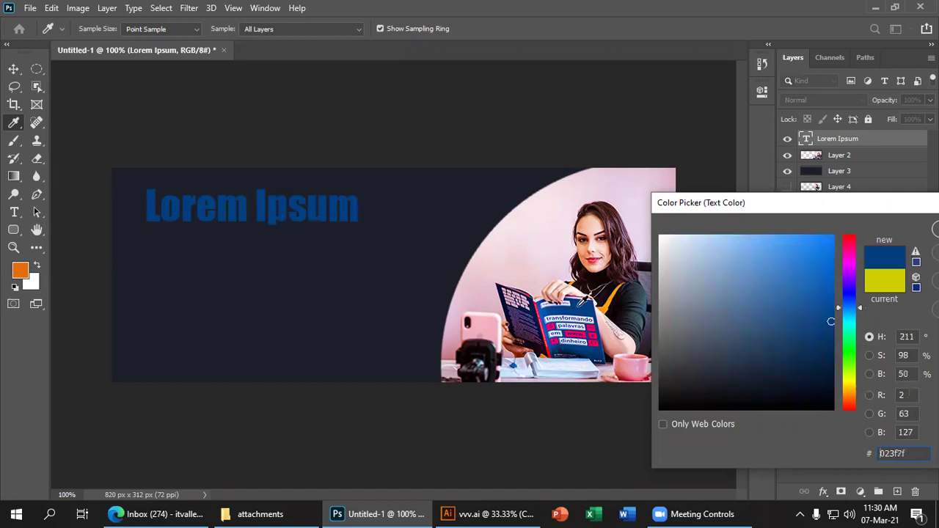
left_click(614, 295)
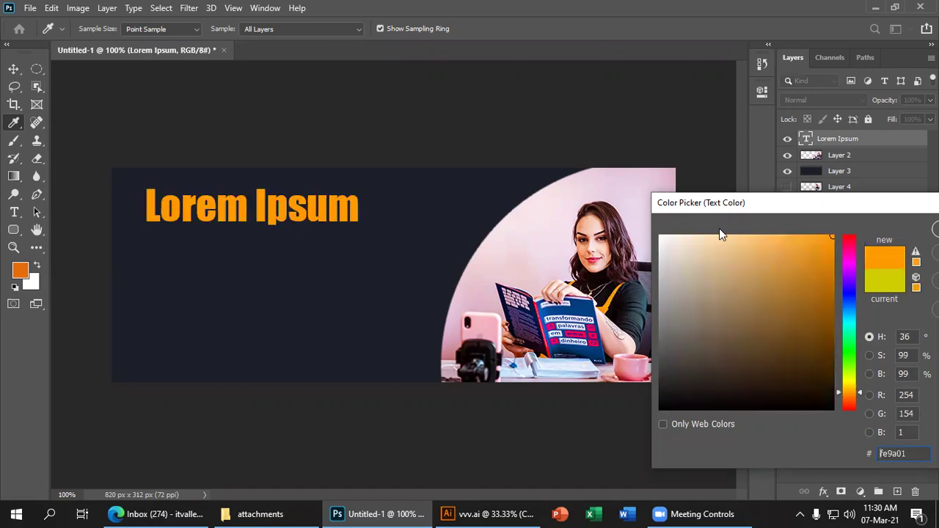
left_click_drag(747, 206, 567, 206)
left_click(811, 227)
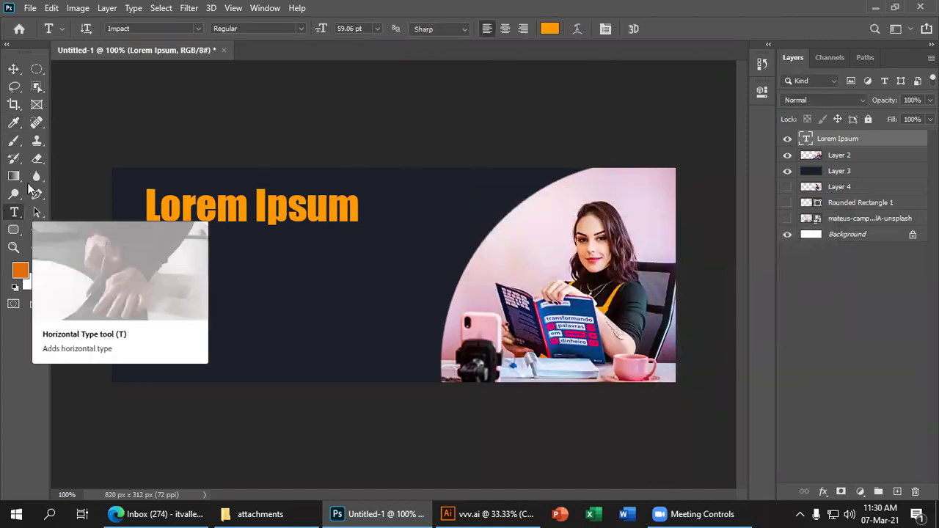
Step: Add a 30 pt Impact text line reading "tagline goes here" directly below the heading
left_click(145, 257)
left_click(145, 257)
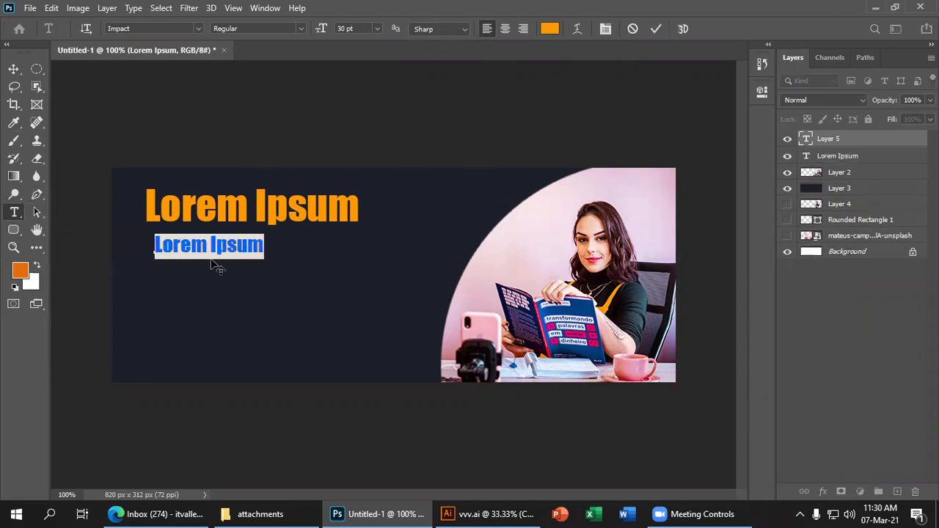
type("tagline g")
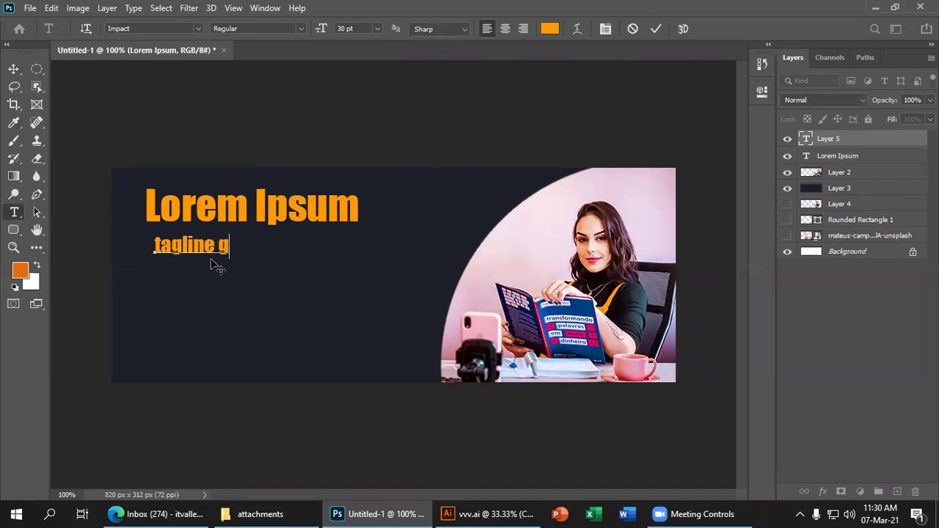
type("oes here")
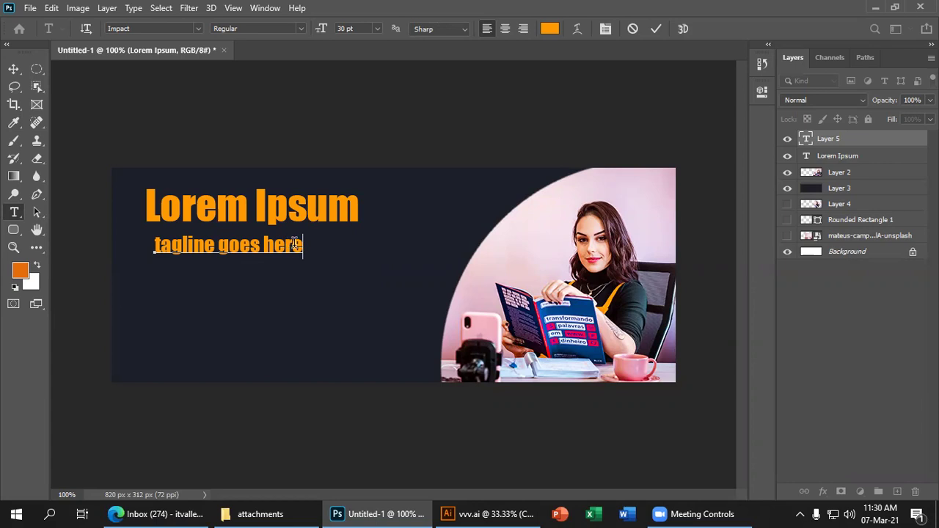
Step: Select the whole tagline and set its text colour to white (#ffffff)
left_click_drag(303, 244, 236, 221)
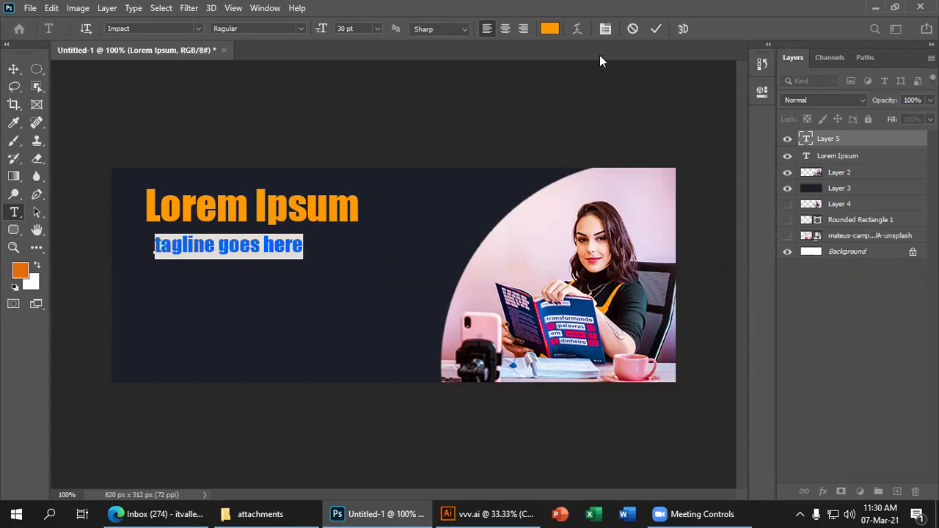
left_click(551, 32)
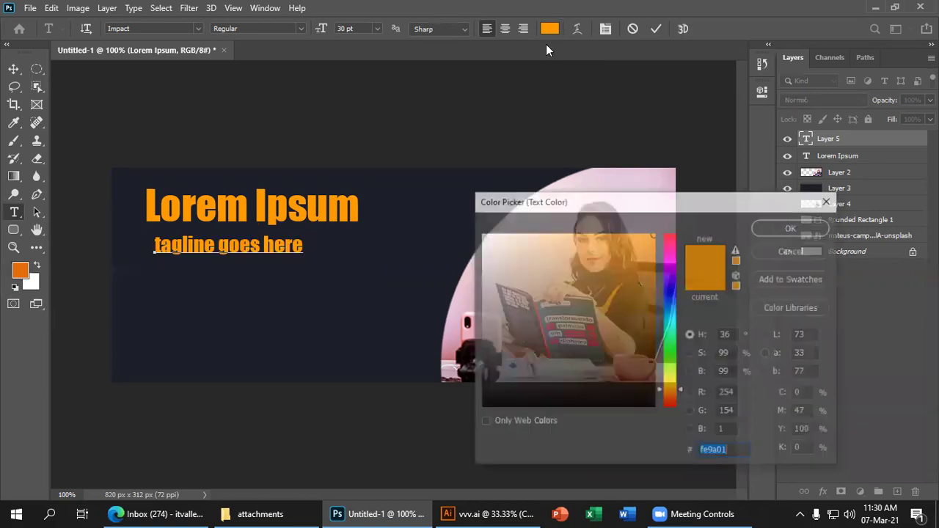
type("ffffff")
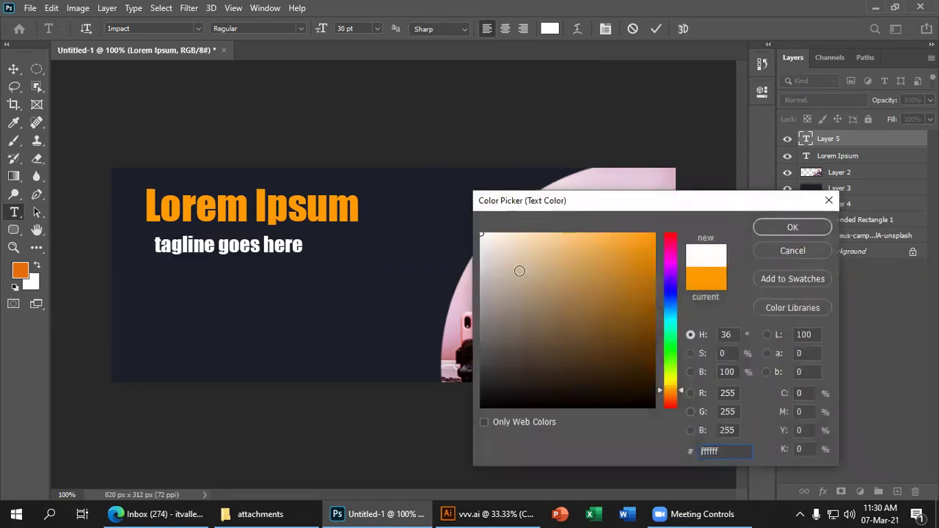
Step: Try dark, light and red shades for the tagline's text colour and return it to white
left_click(647, 407)
left_click(482, 234)
left_click(503, 247)
left_click(481, 234)
left_click(646, 407)
left_click(481, 235)
left_click(655, 289)
left_click(669, 235)
left_click(608, 243)
left_click(482, 234)
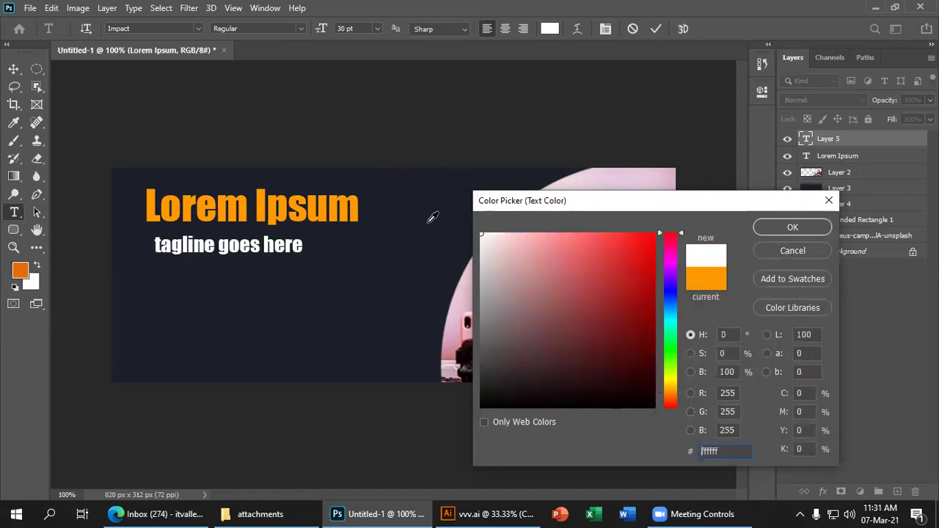
Step: Apply the white text colour and commit the tagline text
left_click(791, 228)
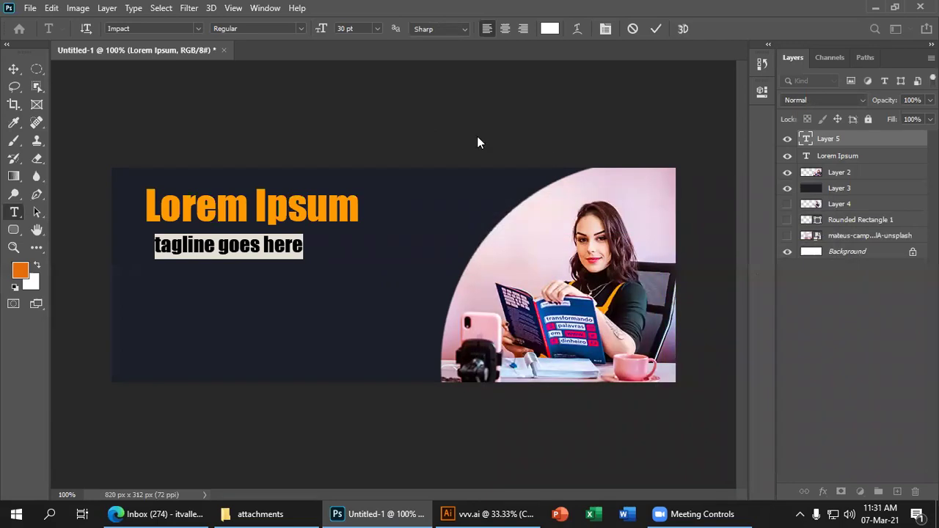
left_click(204, 244)
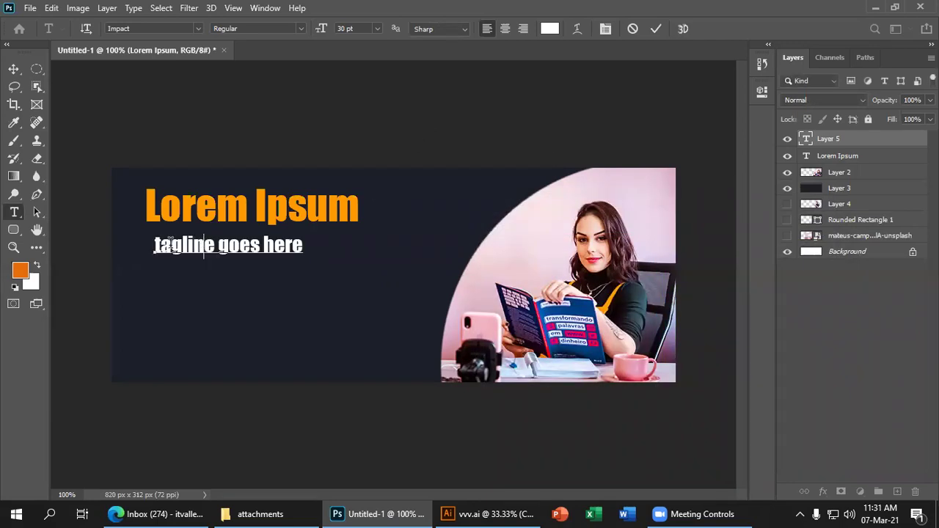
left_click(656, 29)
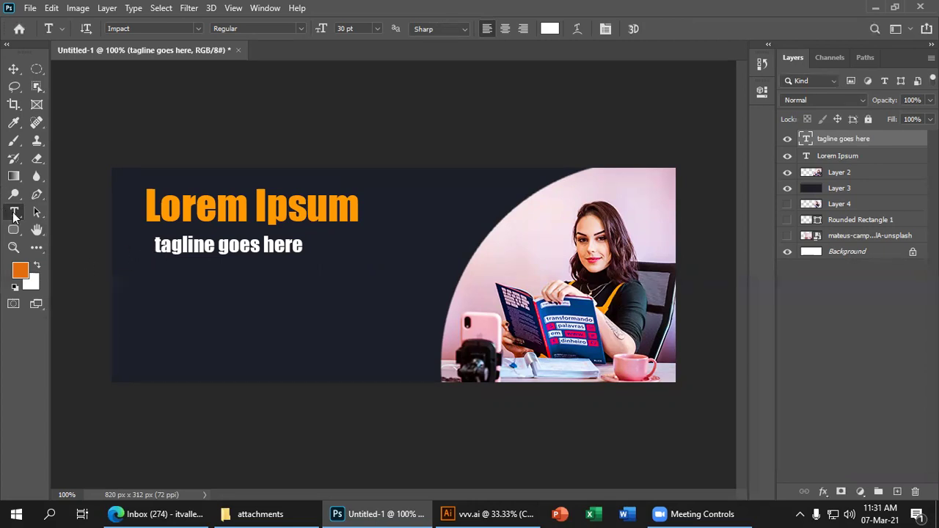
Step: Capitalise the first letter of each tagline word so it reads "Tagline Goes Here", and commit the text
left_click(157, 245)
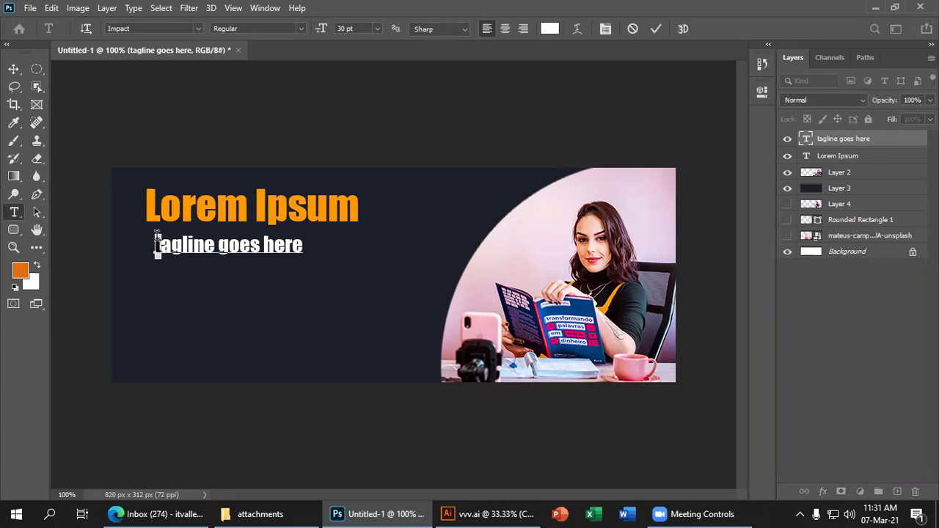
key("shift+Right")
type("T")
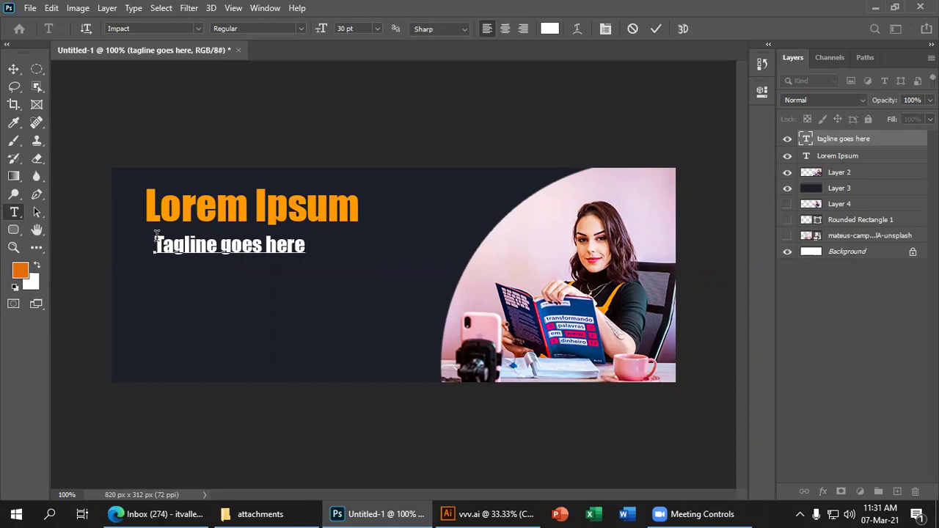
left_click(267, 246)
key("shift+Right")
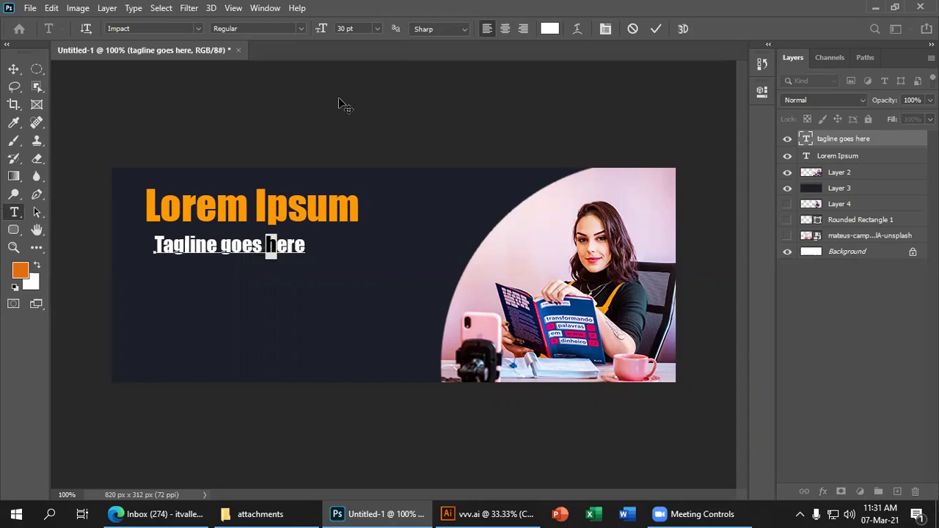
type("H")
left_click(224, 244)
key("shift+Right")
type("G")
left_click(656, 29)
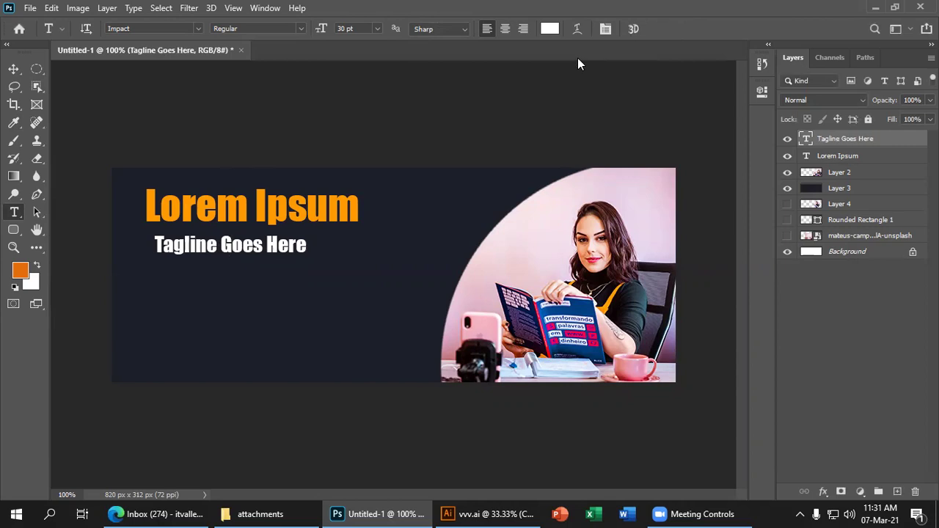
Step: Move the tagline text up slightly so it sits closer beneath the "Lorem Ipsum" heading, and deselect it
left_click(13, 69)
left_click(372, 128)
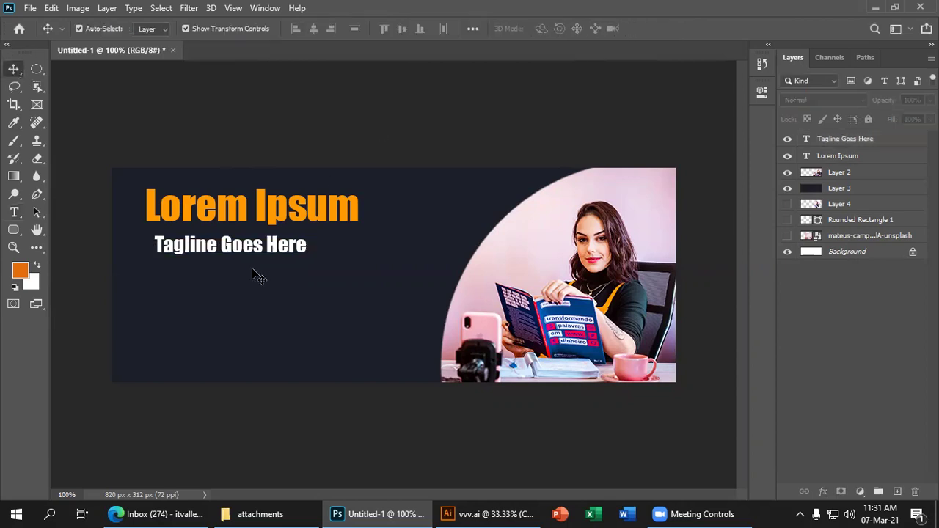
left_click_drag(292, 253, 294, 246)
left_click(352, 147)
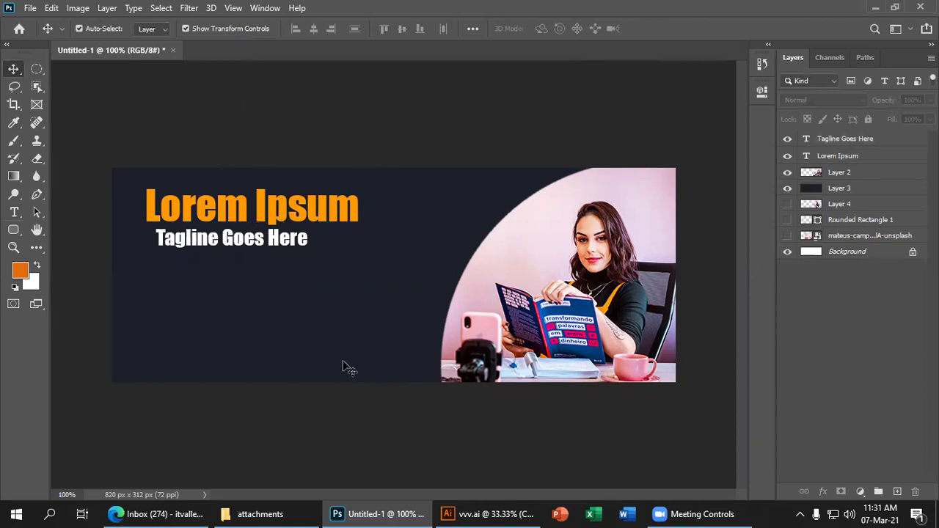
Step: Switch to the web browser and search Google Images for "facebook cover photo"
left_click(165, 514)
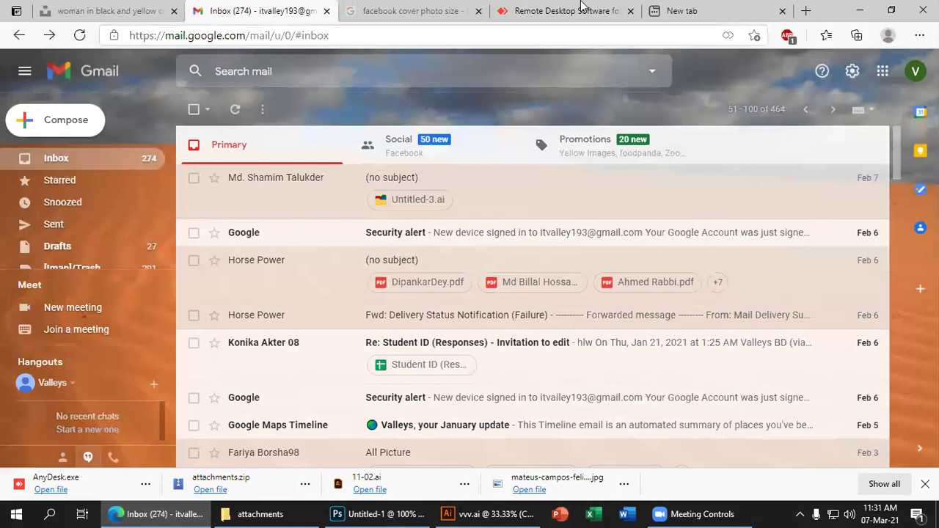
left_click(736, 8)
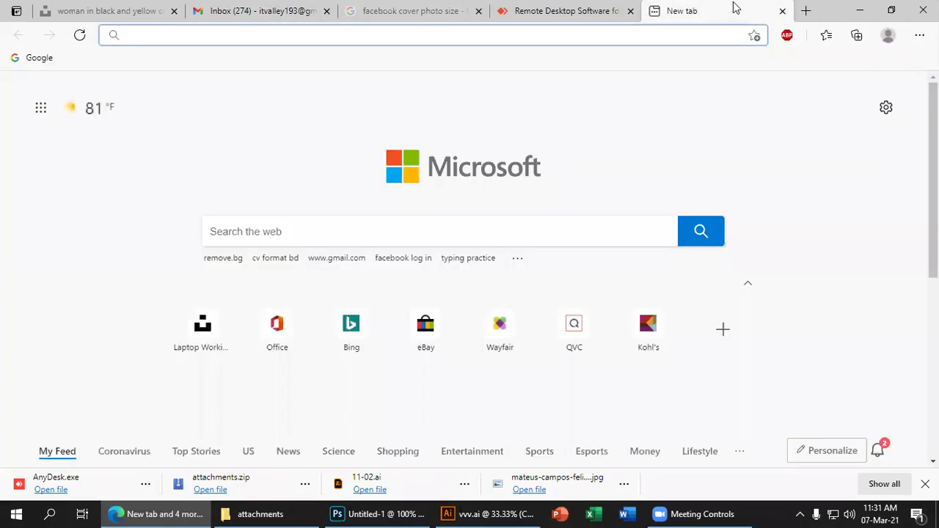
type("fa")
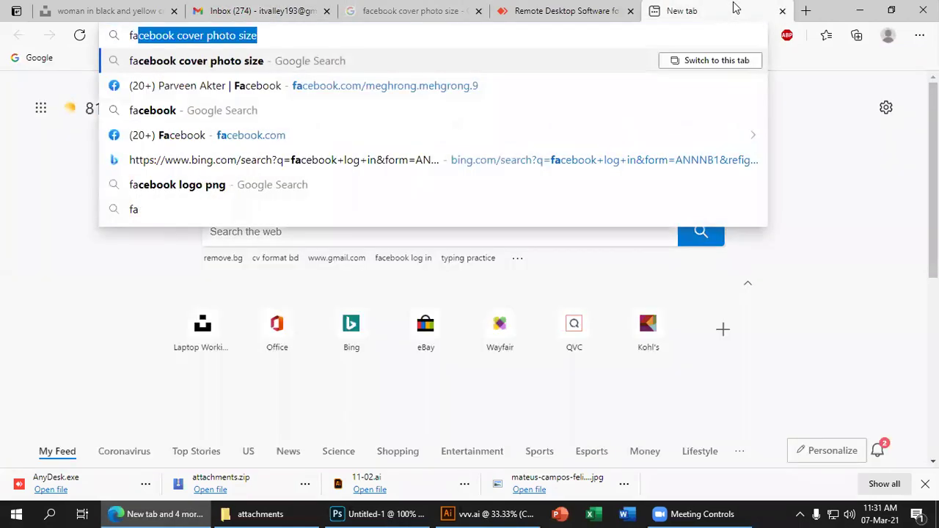
key("End")
key("BackSpace")
key("BackSpace")
key("BackSpace")
key("BackSpace")
key("Return")
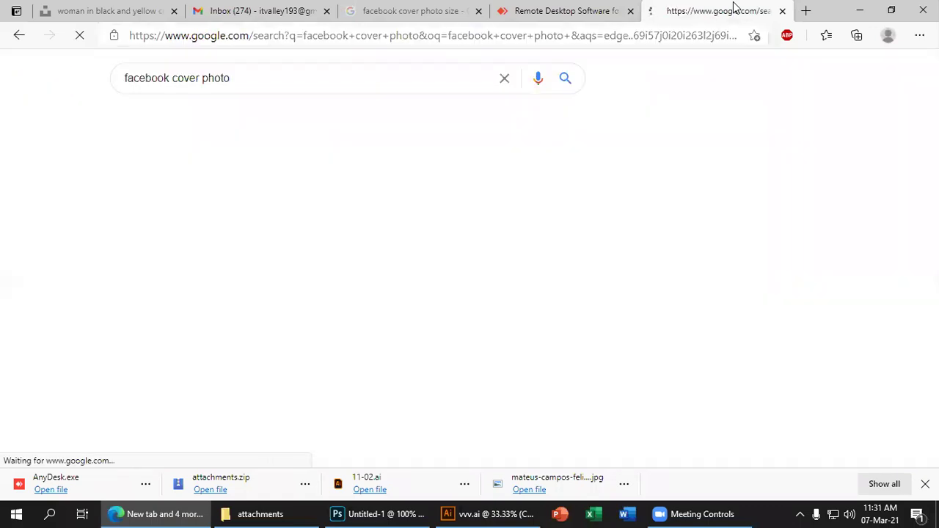
left_click(193, 122)
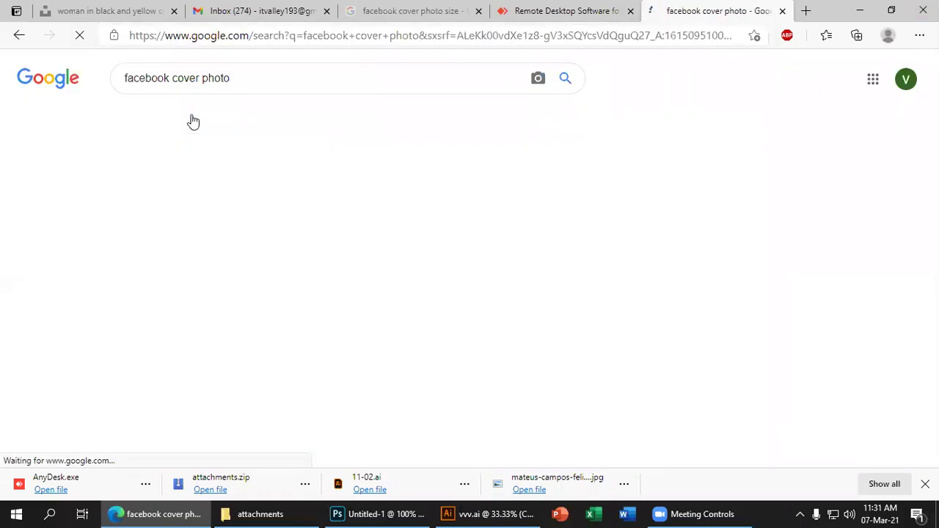
Step: Browse the image results, preview the "Corporate Facebook Cover Design" image and look through its related images
scroll(256, 270, "down", 10)
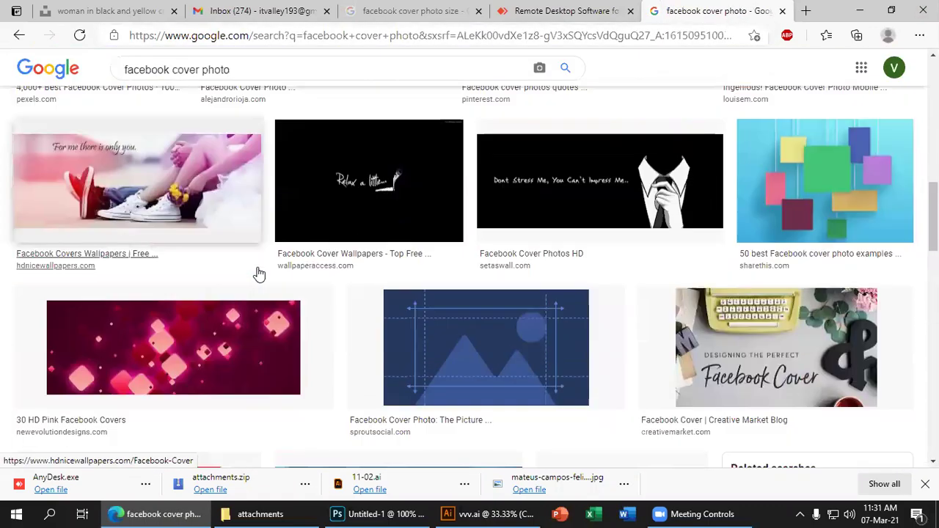
scroll(259, 274, "down", 15)
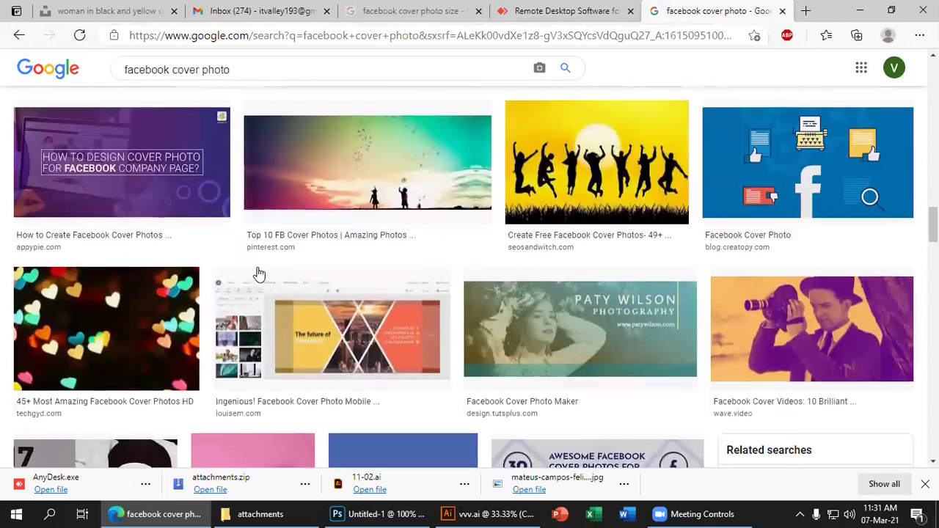
scroll(258, 273, "down", 8)
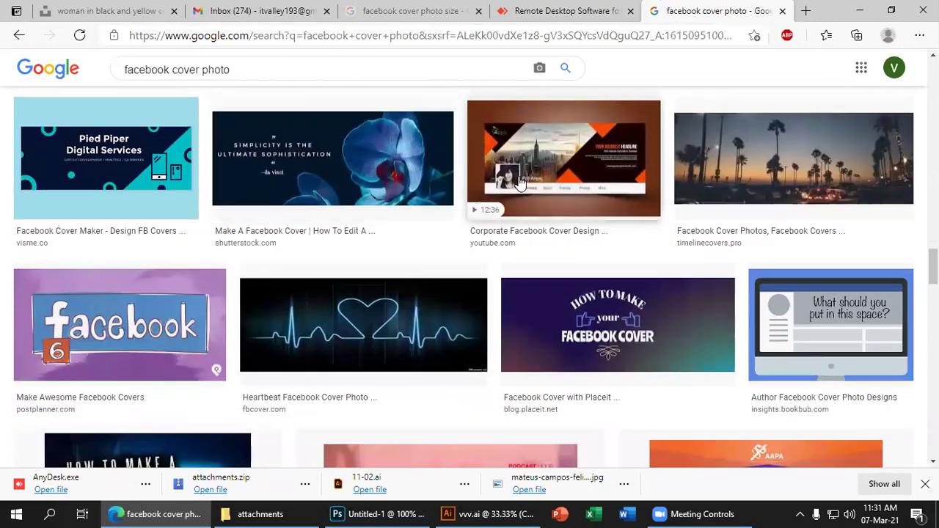
left_click(519, 182)
scroll(637, 209, "down", 3)
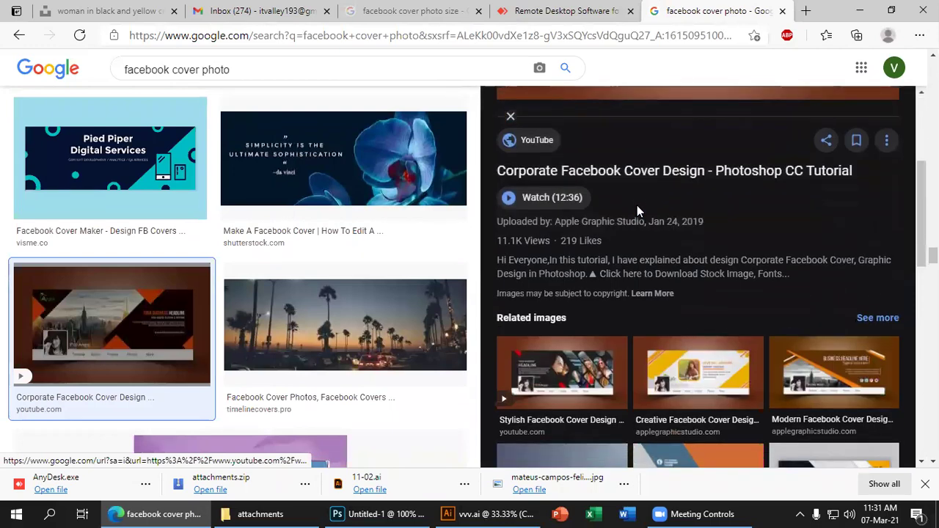
scroll(637, 209, "down", 3)
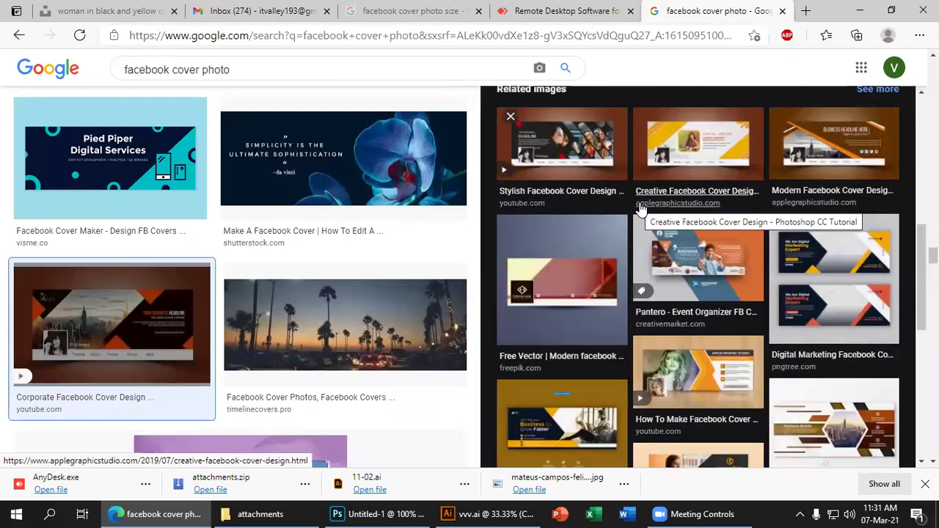
scroll(640, 209, "down", 3)
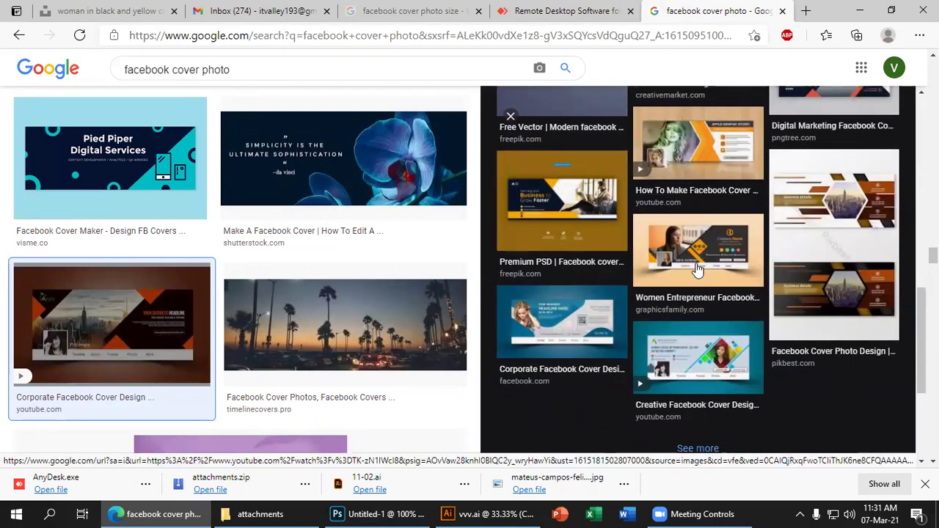
scroll(695, 270, "down", 1)
scroll(694, 269, "down", 3)
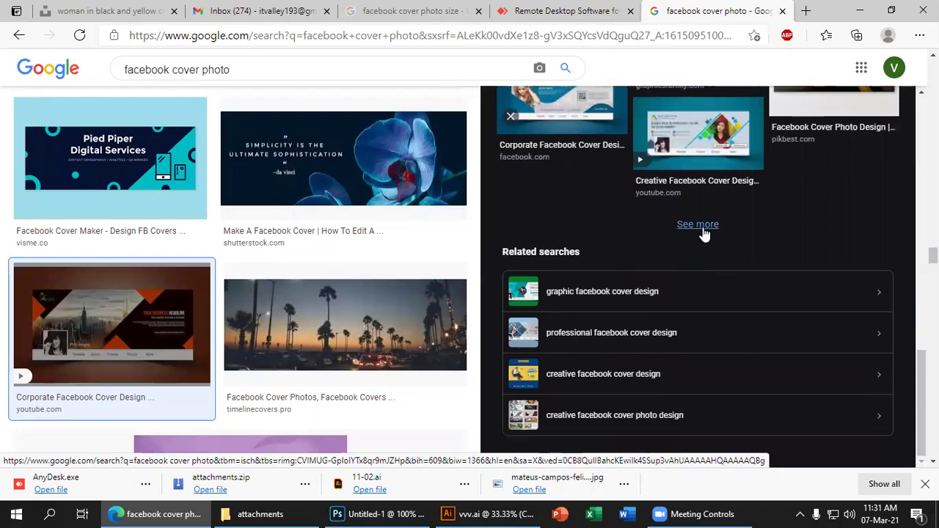
Step: Show the full set of images related to the corporate cover and examine their layouts
left_click(704, 234)
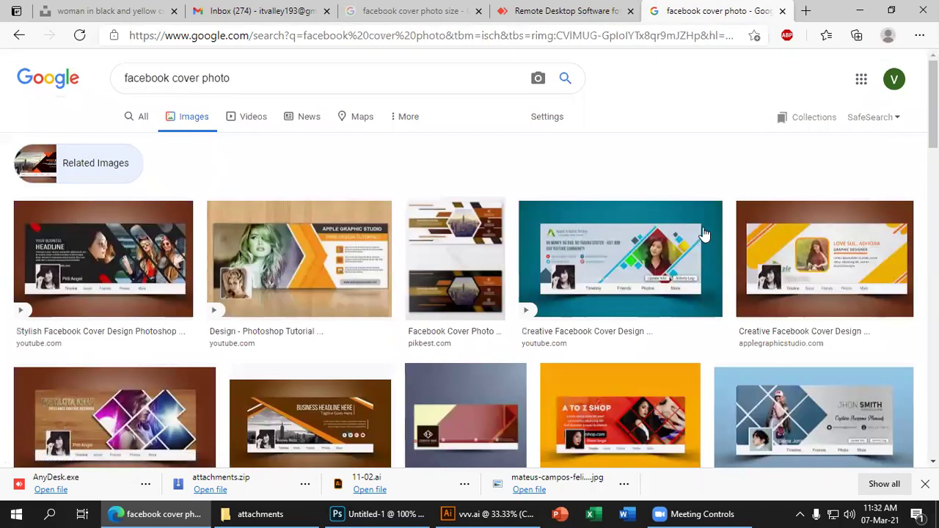
scroll(704, 233, "down", 4)
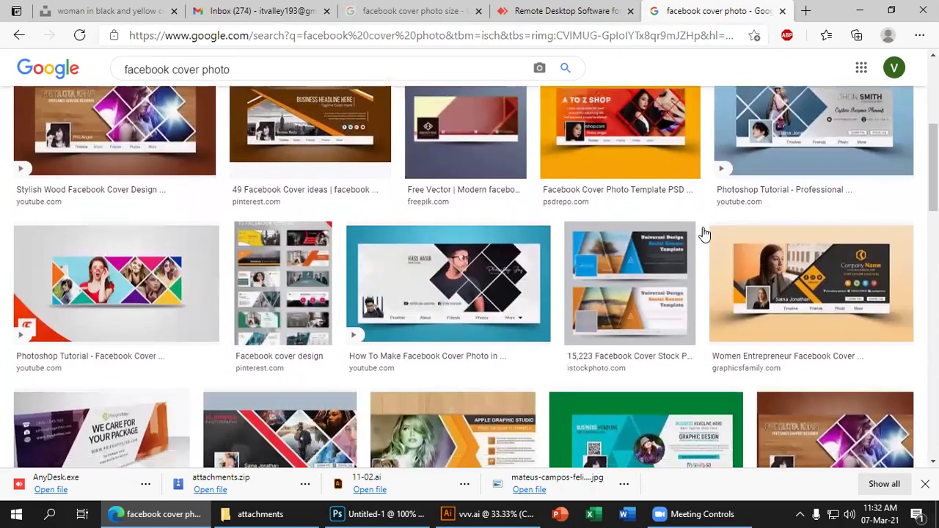
scroll(704, 234, "down", 3)
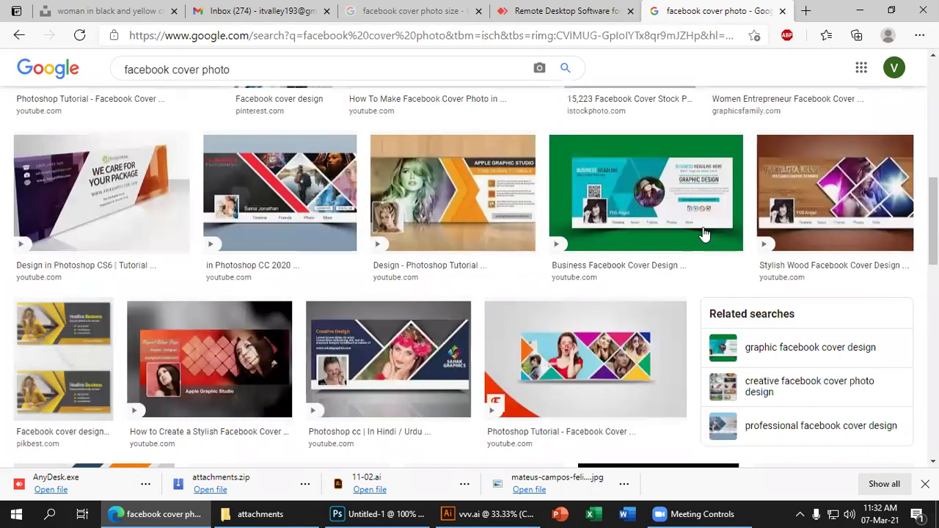
scroll(704, 234, "down", 3)
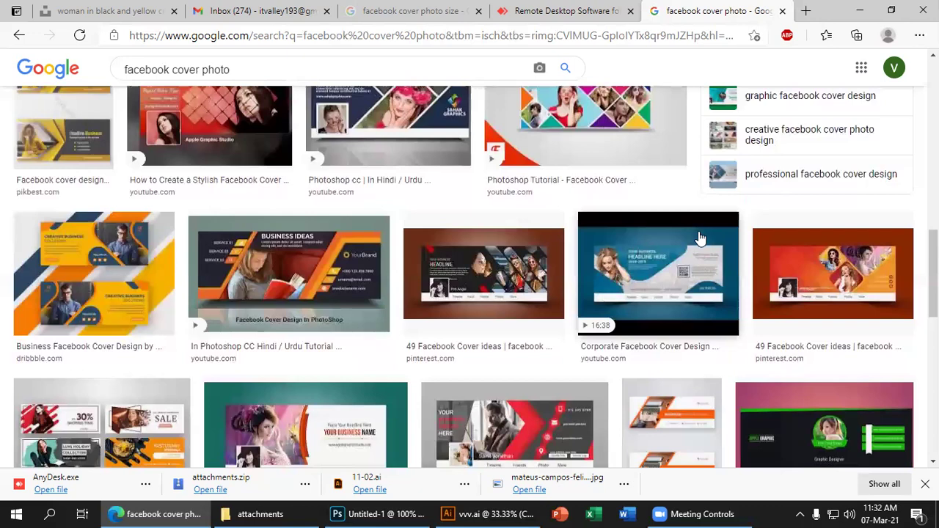
scroll(700, 239, "down", 2)
scroll(700, 239, "down", 1)
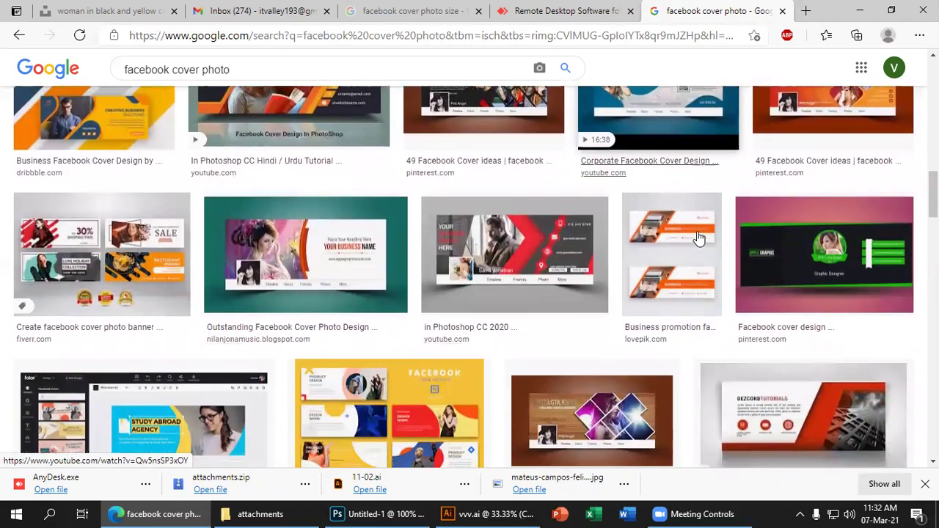
Step: Preview the "Outstanding Facebook Cover Photo Design" result and look through its related images
left_click(315, 276)
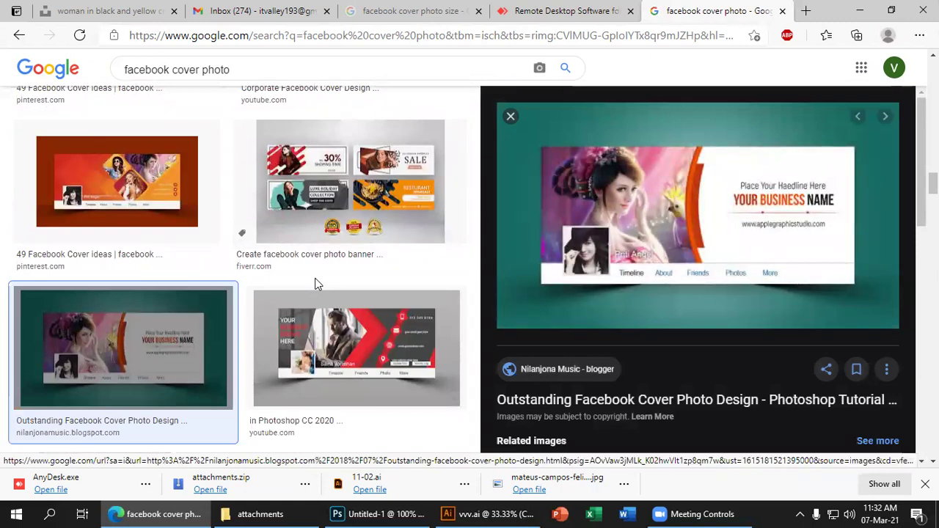
scroll(246, 311, "down", 2)
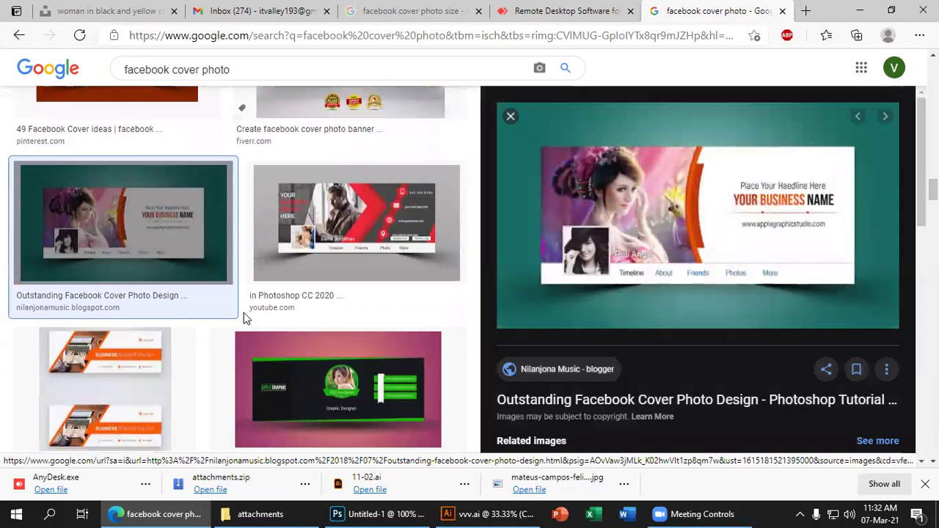
scroll(536, 297, "down", 1)
scroll(536, 297, "down", 3)
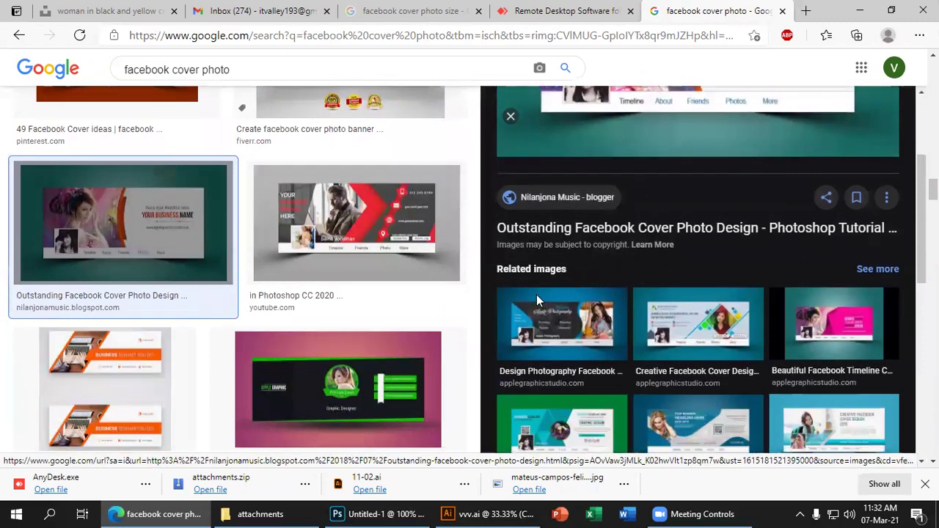
scroll(536, 301, "down", 1)
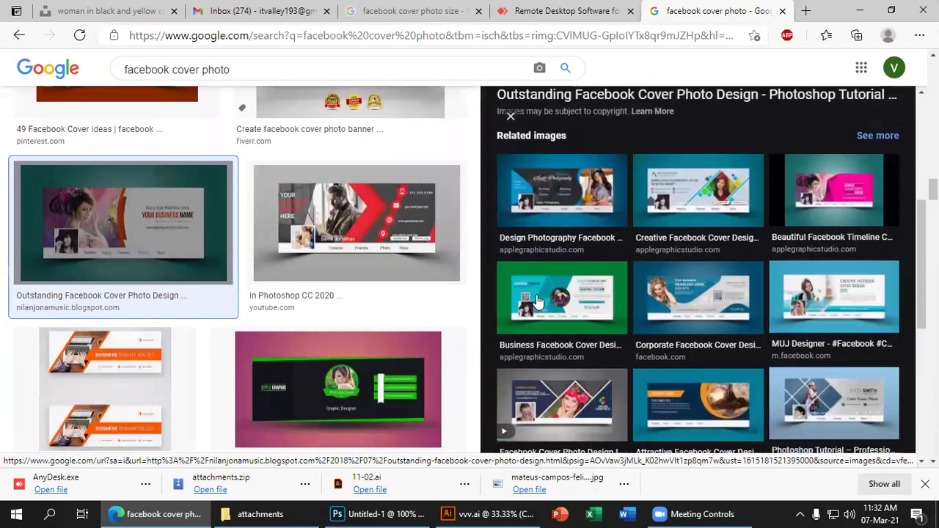
scroll(536, 301, "down", 1)
Step: Preview the related "Creative Facebook Cover Design 2019" image and examine the designs related to it
left_click(814, 277)
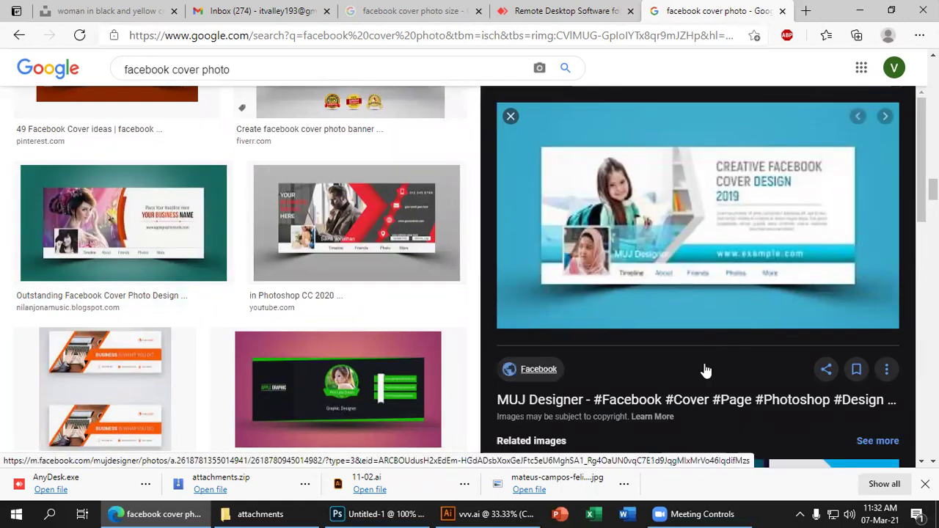
scroll(706, 370, "down", 3)
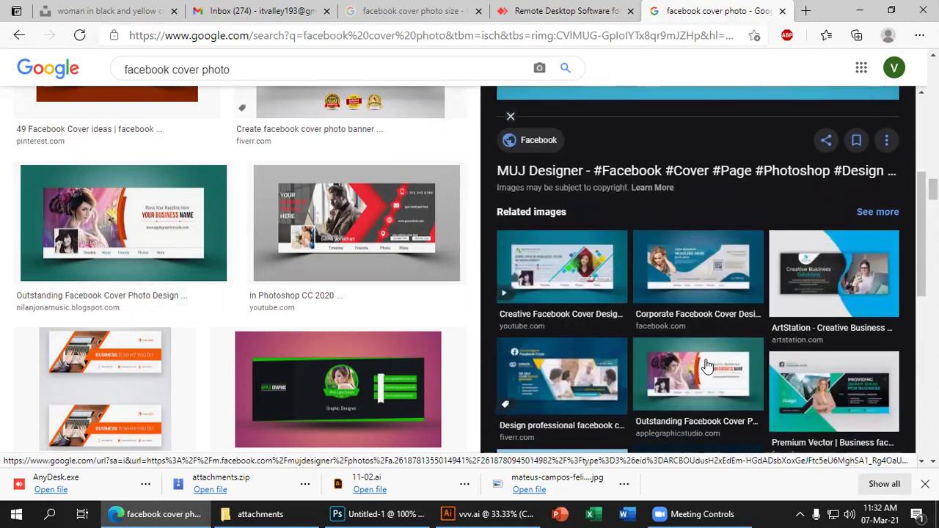
scroll(707, 365, "down", 3)
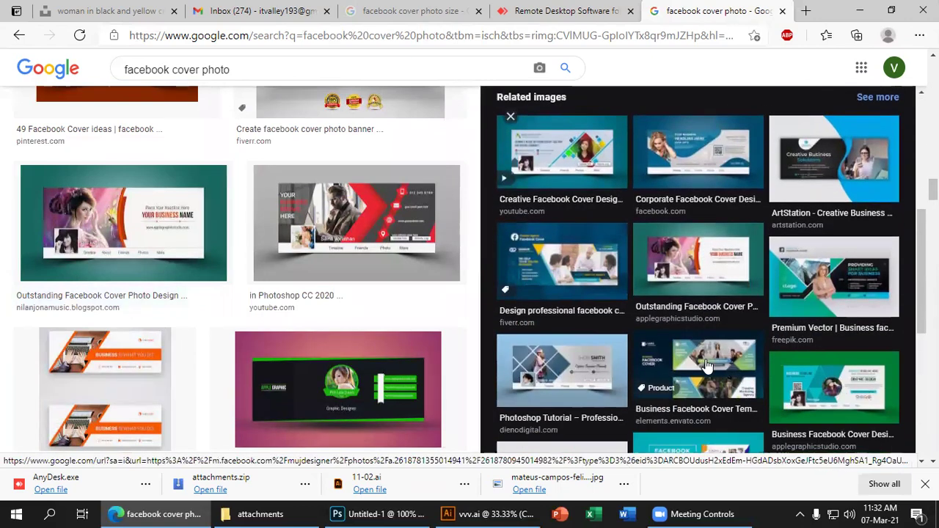
scroll(707, 365, "down", 5)
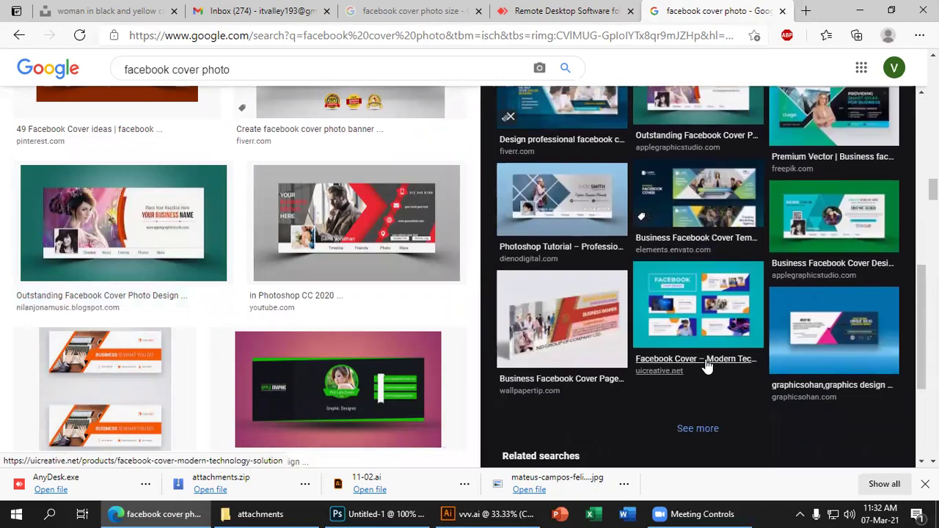
scroll(707, 365, "down", 3)
scroll(216, 390, "down", 3)
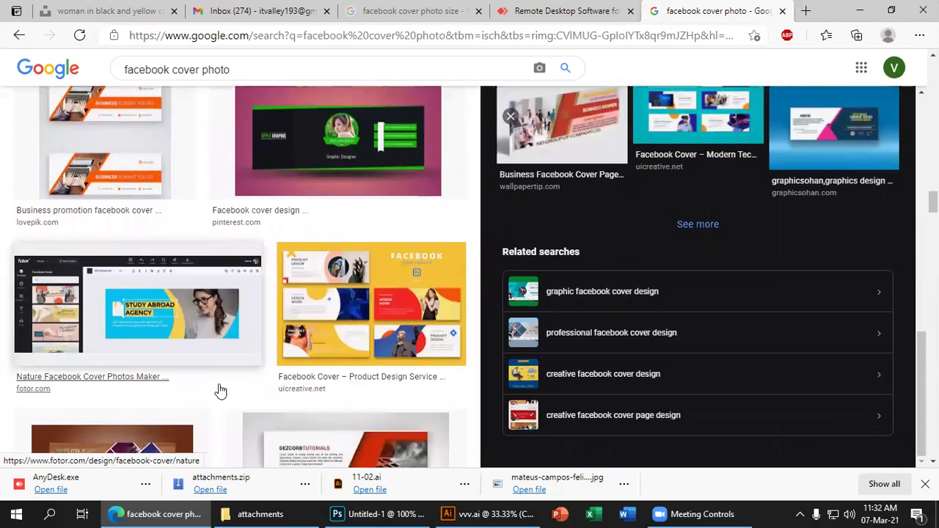
Step: Browse further cover results, previewing "Colorful Facebook Cover Design" and the red "Facebook Cover Photo Design" with diamond-shaped photos
scroll(220, 391, "down", 1)
scroll(220, 382, "down", 2)
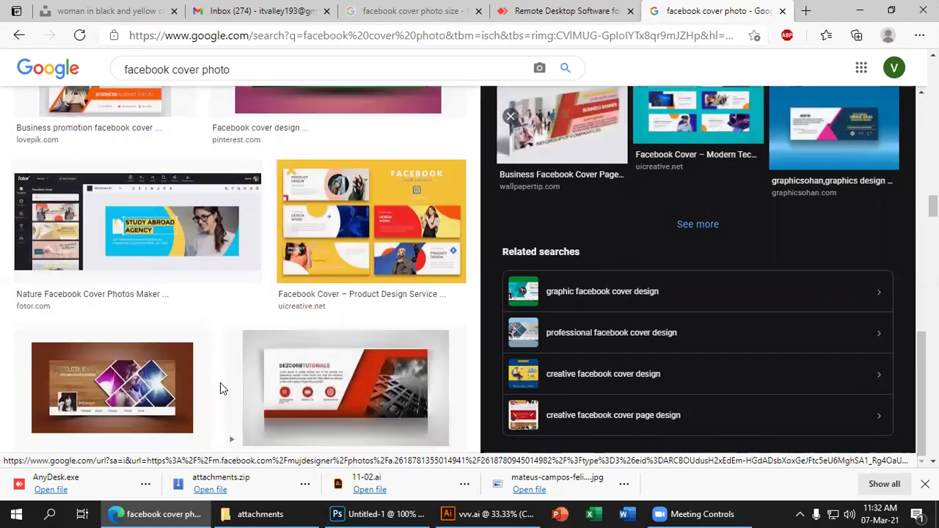
scroll(224, 389, "down", 2)
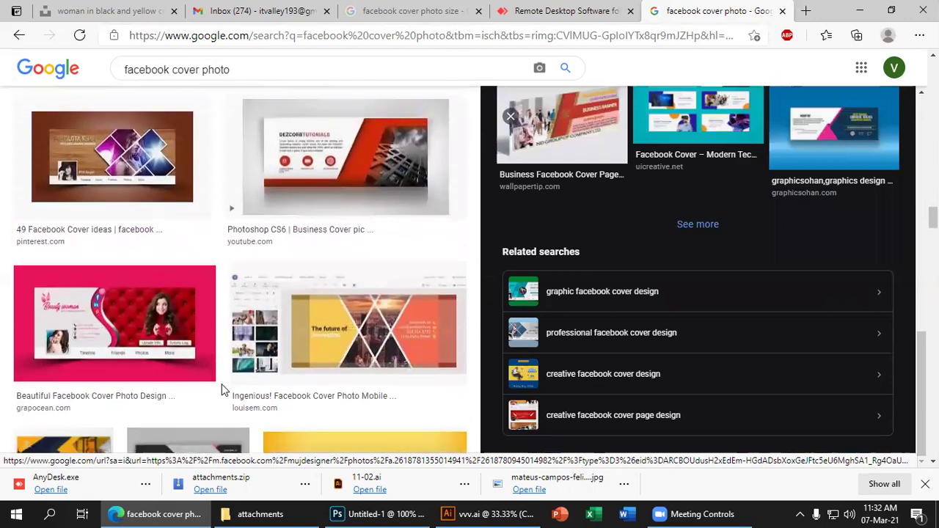
scroll(224, 389, "down", 7)
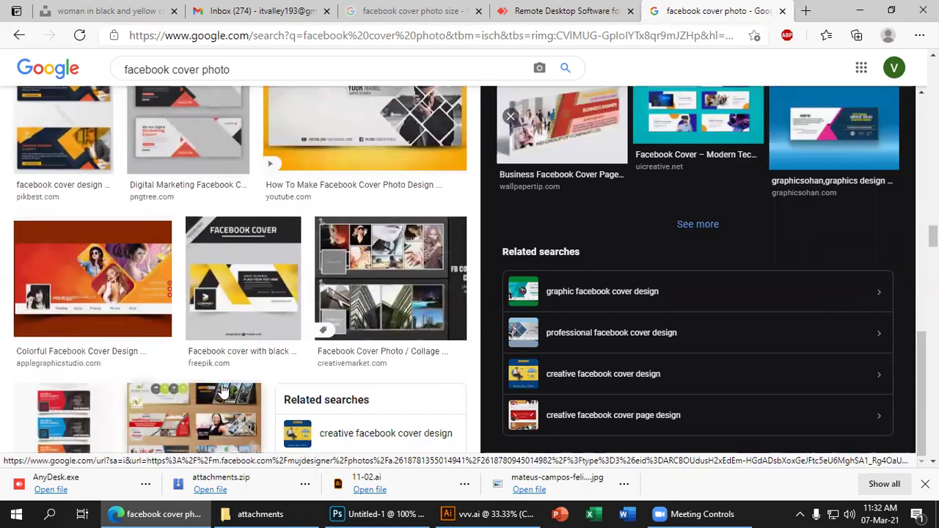
left_click(132, 275)
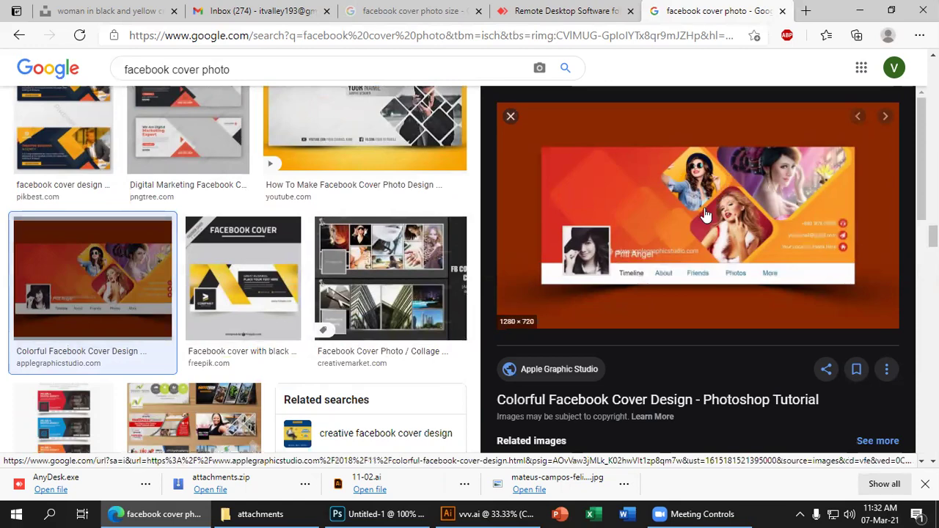
scroll(317, 293, "down", 5)
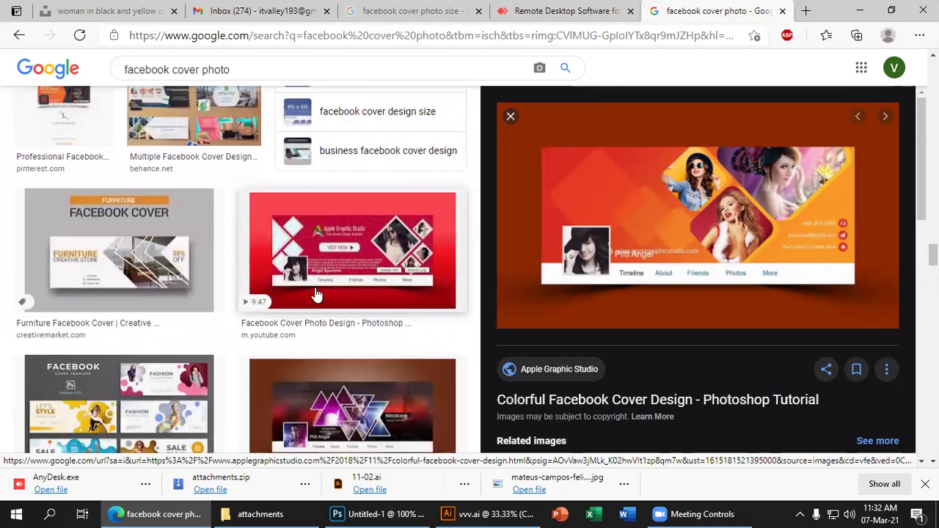
scroll(315, 294, "down", 1)
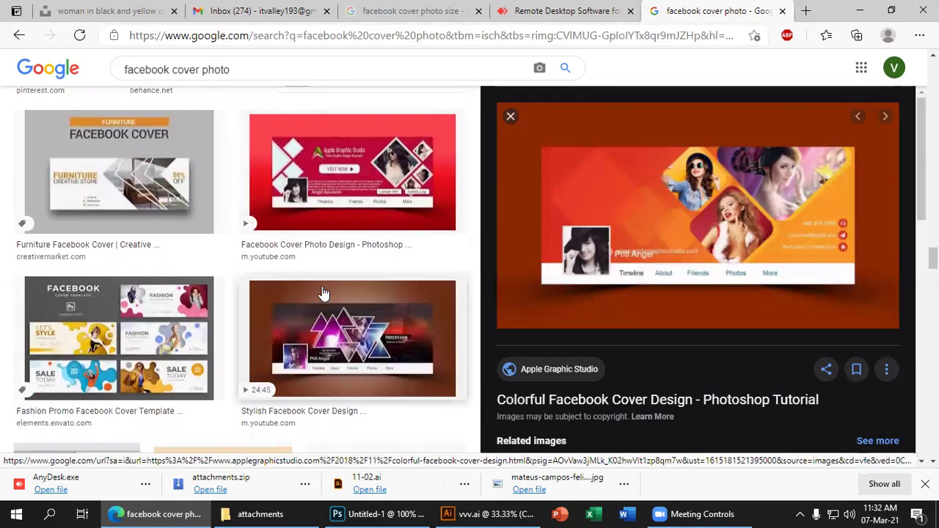
left_click(300, 182)
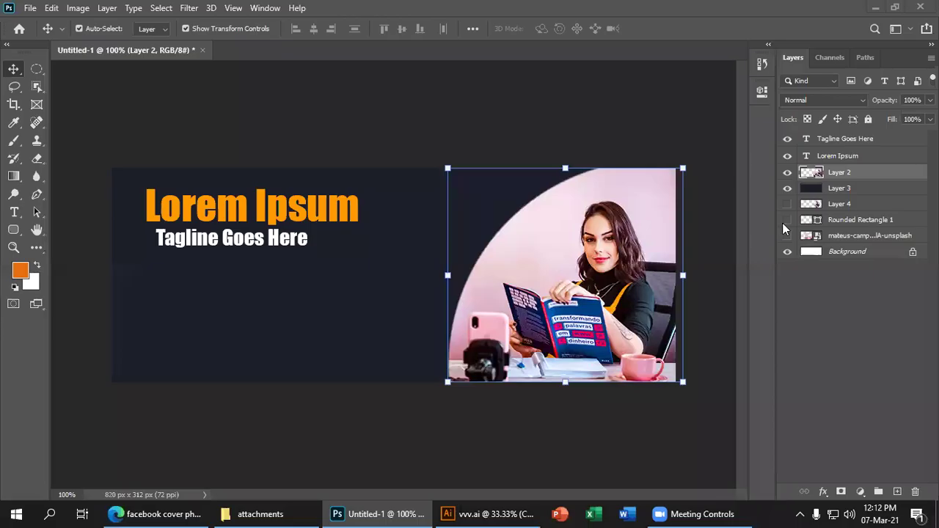
Step: Move the curved photo on Layer 2 sideways so its straight edge lines up with the canvas edge, keeping the layer selected
mouse_move(608, 259)
left_mouse_down()
mouse_move(536, 246)
mouse_move(575, 265)
mouse_move(600, 258)
left_mouse_up()
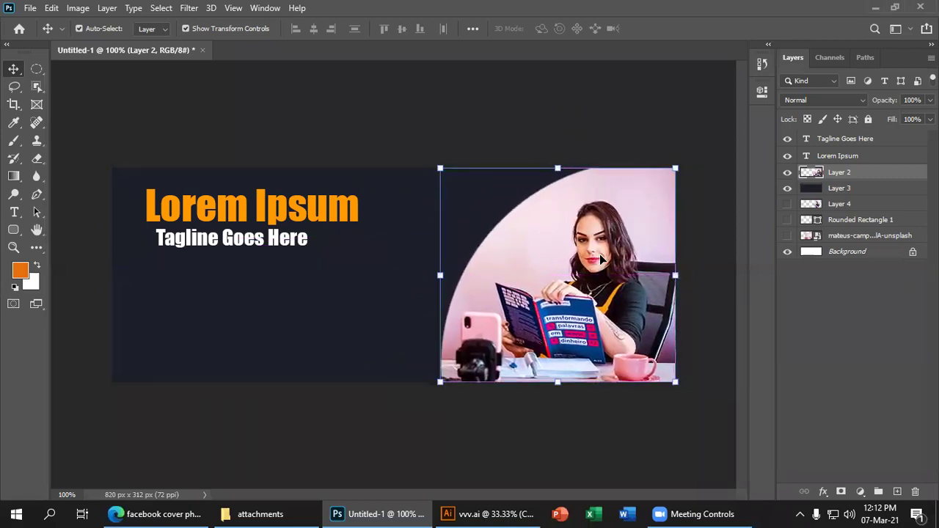
left_click(637, 157)
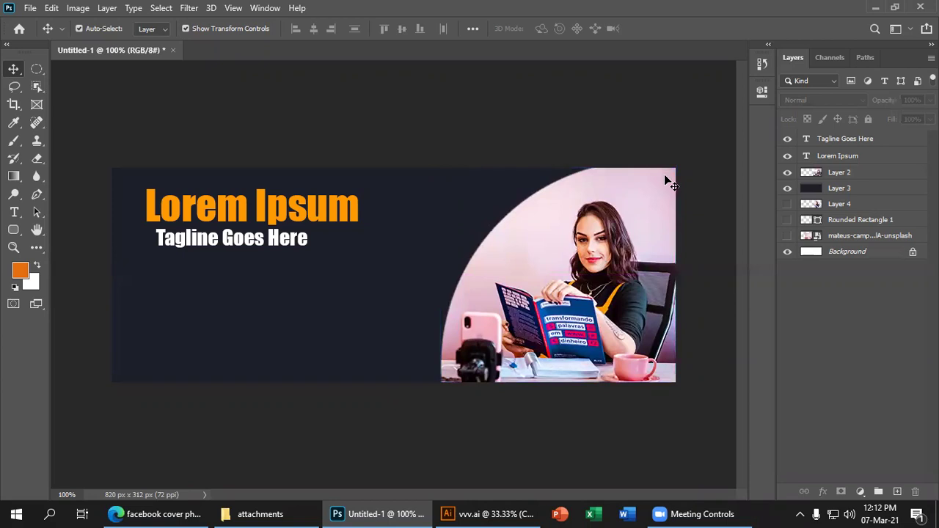
left_click(608, 213)
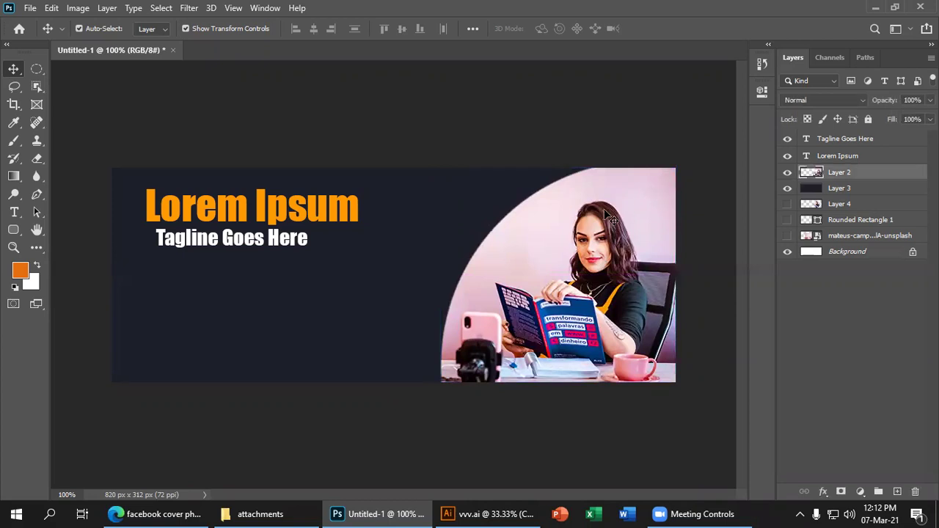
Step: Toggle the visibility of Layer 2 repeatedly to compare the cover with and without the curved photo, leaving it shown
left_click(786, 173)
left_click(787, 173)
left_click(786, 173)
left_click(787, 173)
left_click(787, 173)
left_click(786, 173)
left_click(786, 174)
left_click(787, 173)
left_click(787, 173)
left_click(788, 174)
left_click(791, 174)
left_click(791, 174)
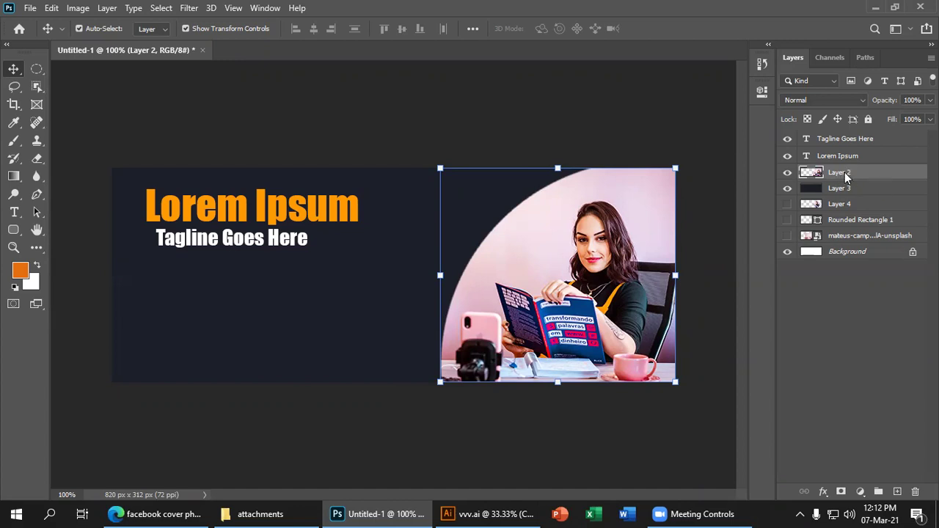
Step: Open the Blending Options of Layer 2 and move the Layer Style dialog so part of the photo can be seen
right_click(847, 176)
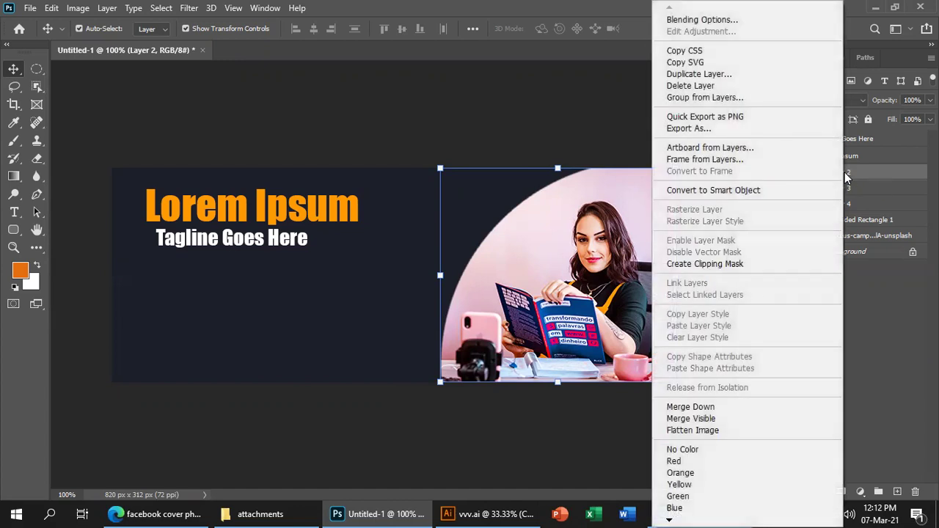
left_click(751, 23)
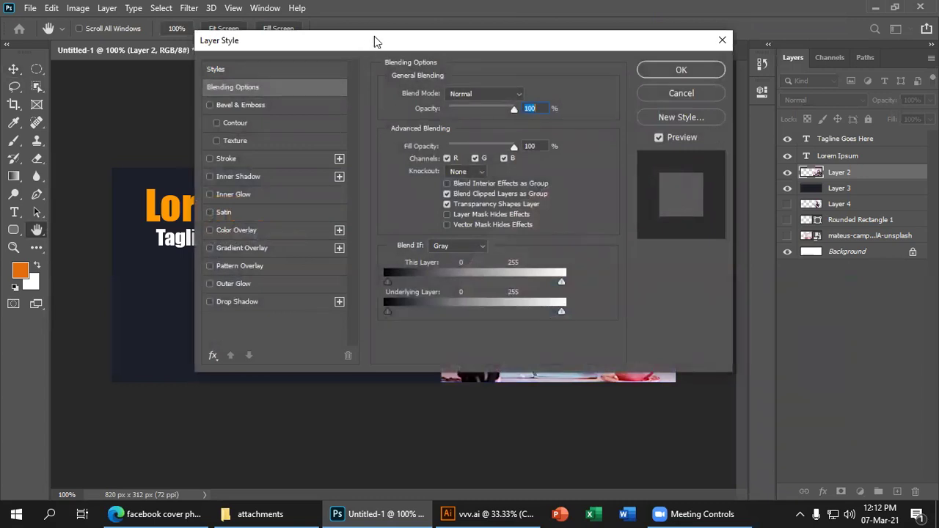
left_click_drag(374, 36, 344, 78)
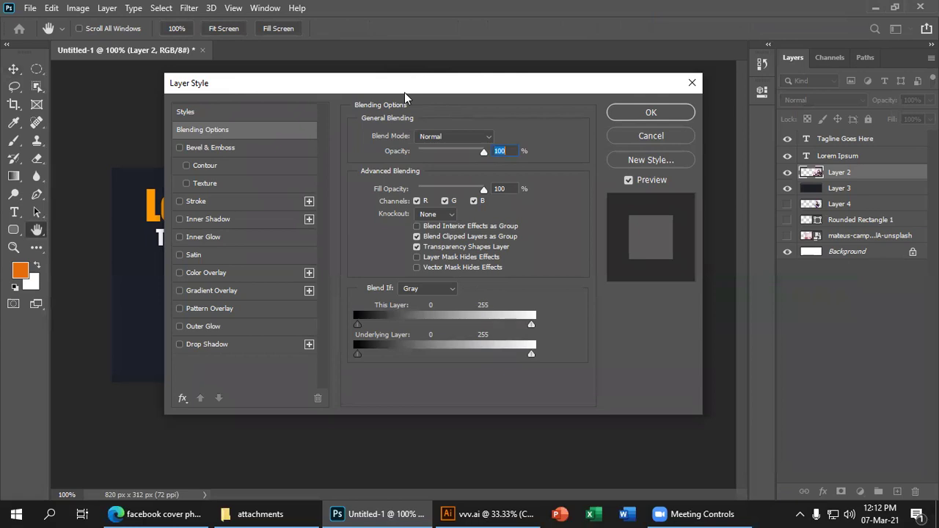
left_click_drag(404, 92, 298, 133)
Step: Try Bevel & Emboss with Contour and Texture, Stroke and Inner Shadow on Layer 2, switching each effect off again
left_click(73, 188)
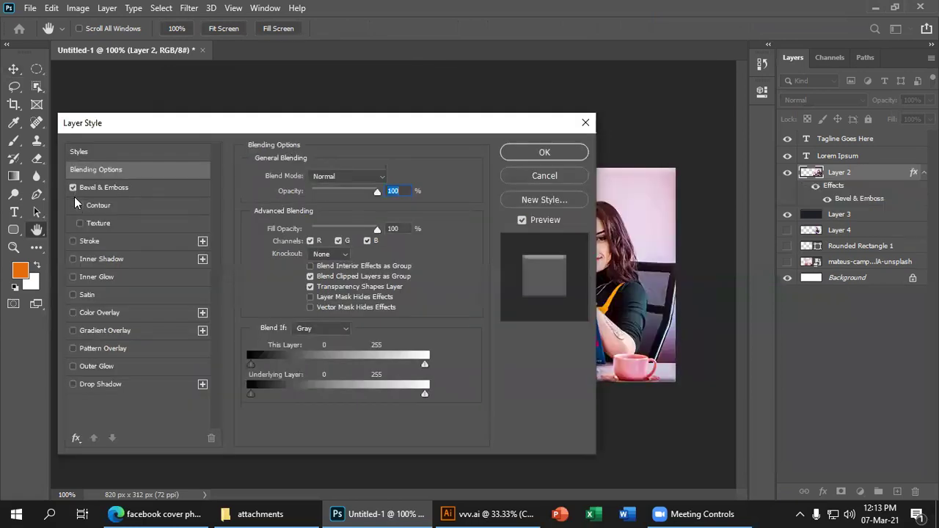
left_click(79, 221)
left_click(73, 241)
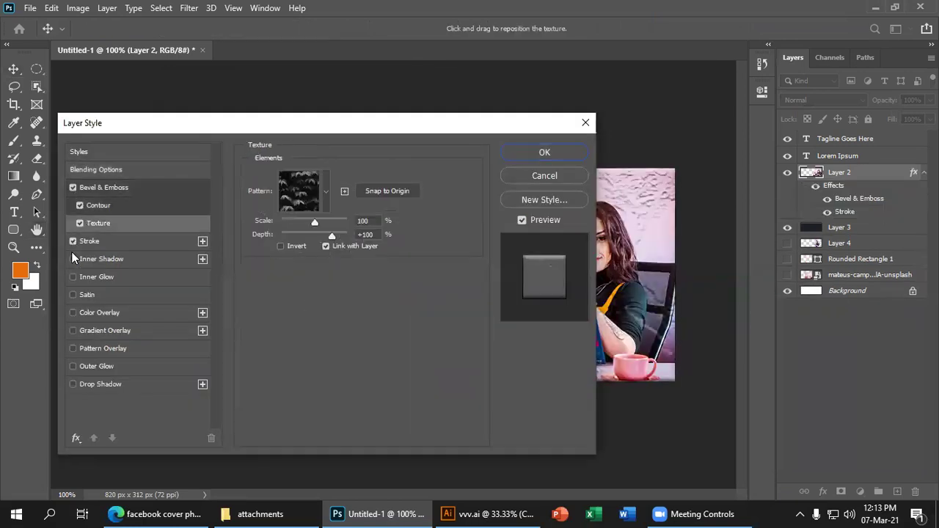
left_click(73, 257)
left_click(73, 241)
left_click(73, 259)
left_click(79, 223)
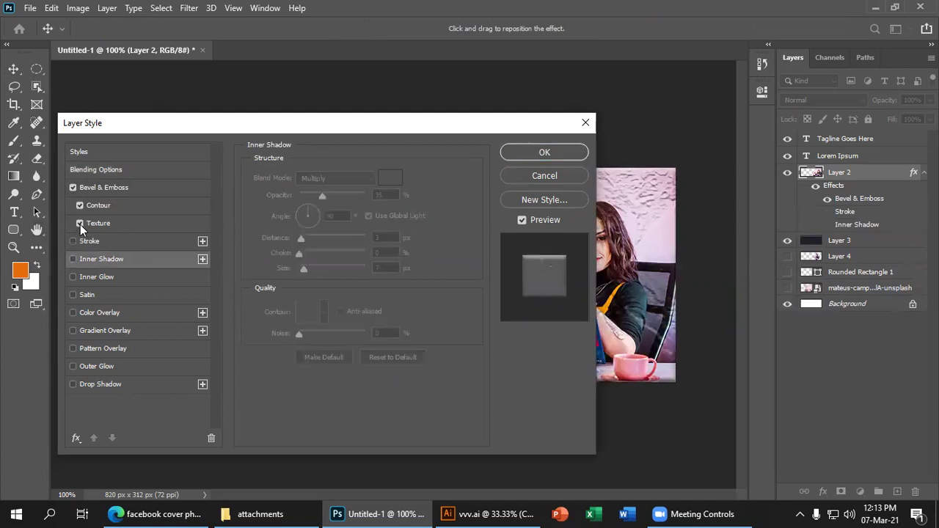
left_click(83, 205)
left_click(74, 189)
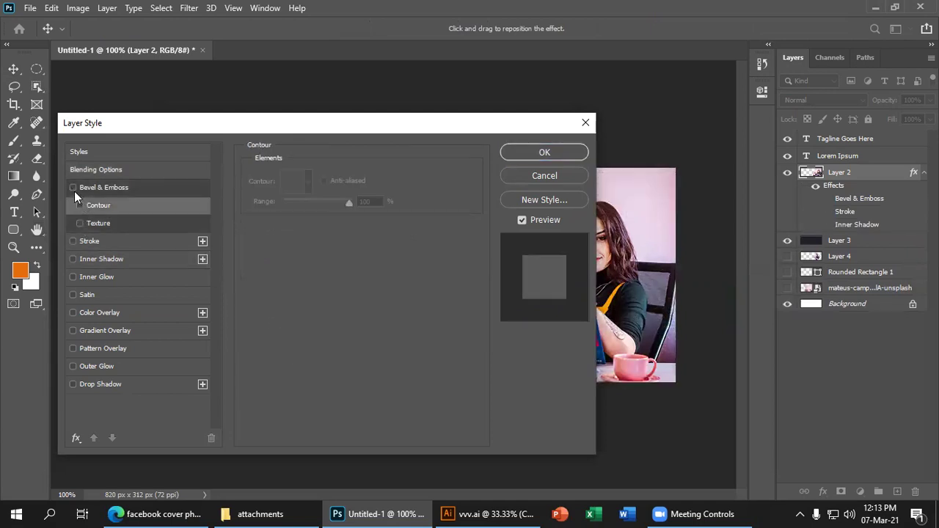
Step: Try the Stroke effect and the Bevel & Emboss Contour on Layer 2, and turn both off again
left_click_drag(167, 123, 195, 118)
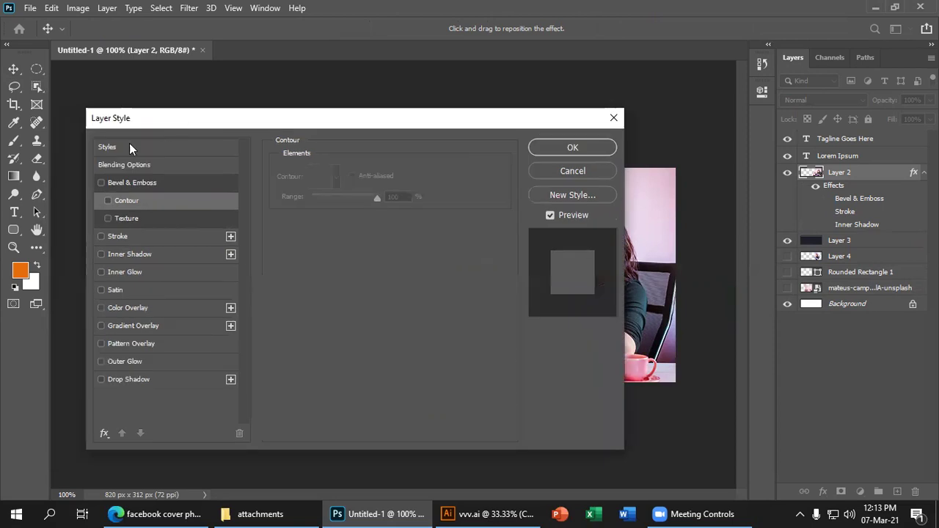
left_click(101, 236)
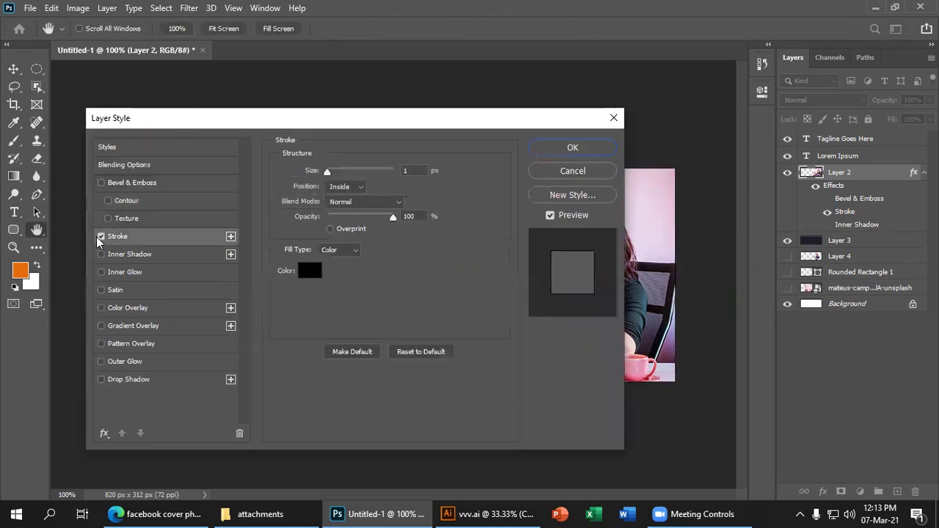
left_click(101, 236)
left_click(99, 236)
left_click(99, 236)
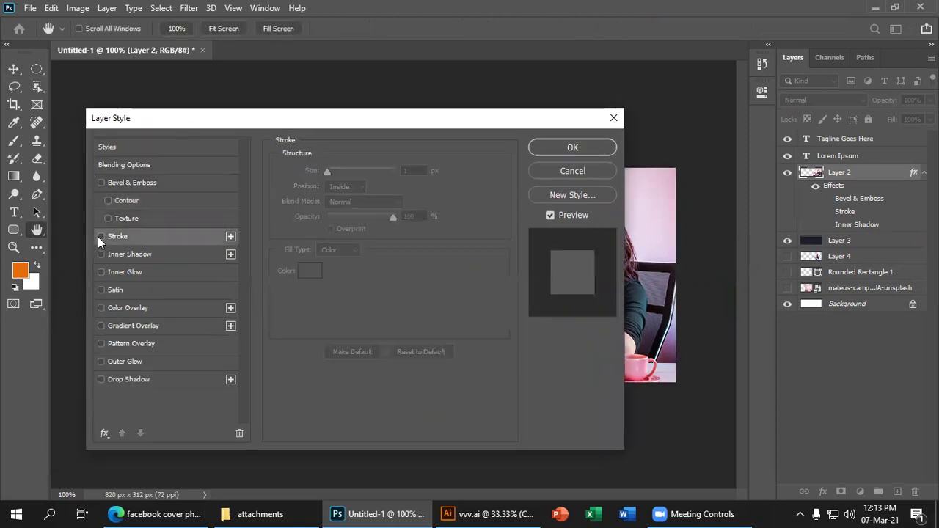
left_click(129, 204)
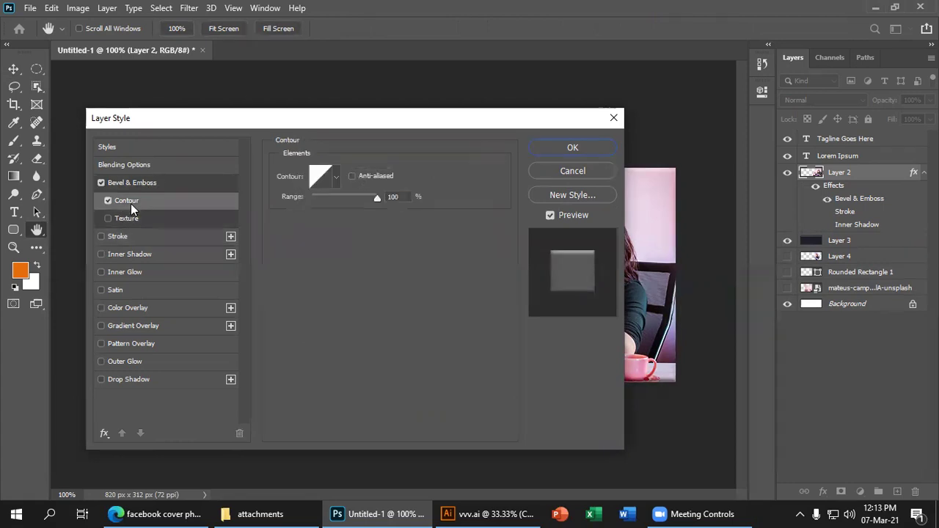
left_click(103, 183)
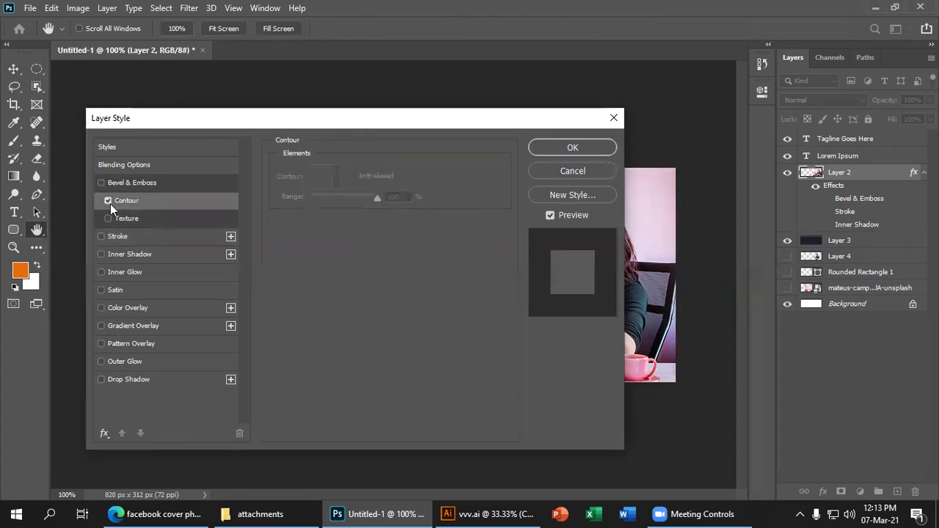
Step: Try a Drop Shadow on Layer 2, view its settings against the cover, and turn it off again
left_click(101, 379)
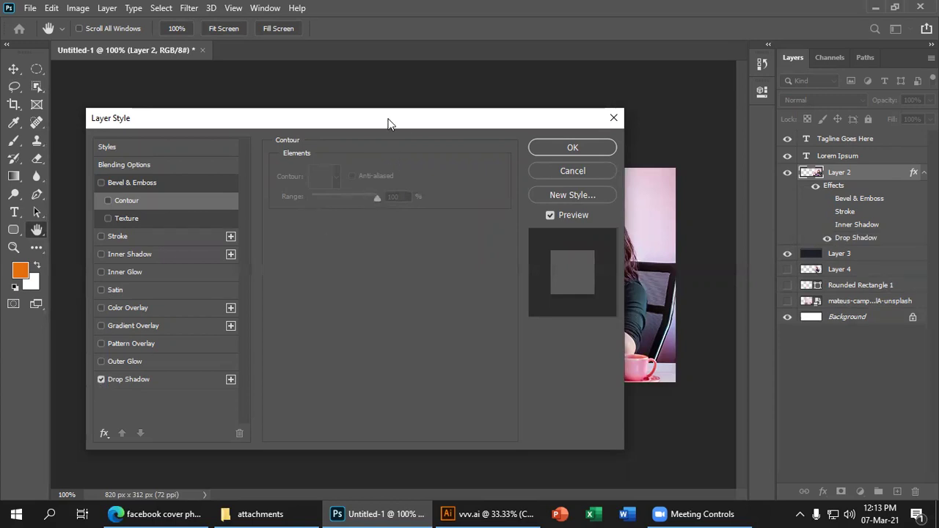
left_click_drag(402, 123, 651, 243)
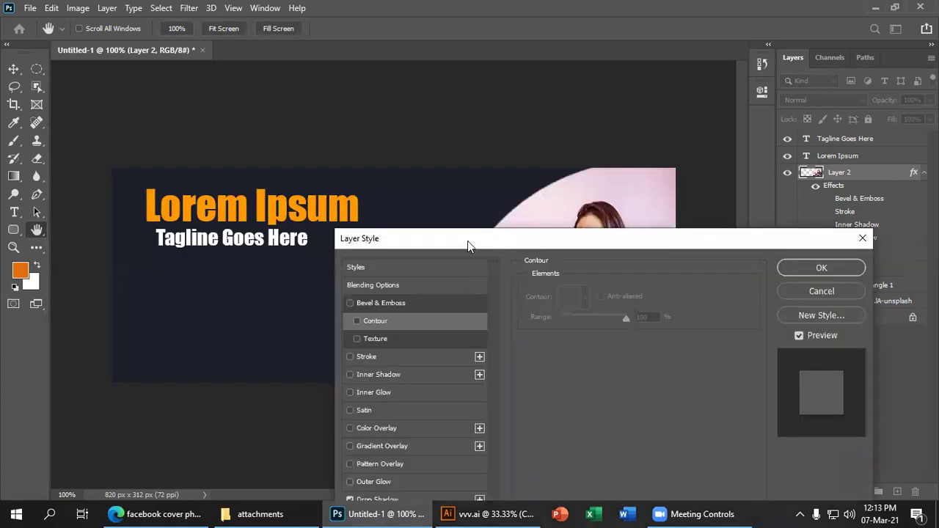
left_click_drag(468, 241, 276, 94)
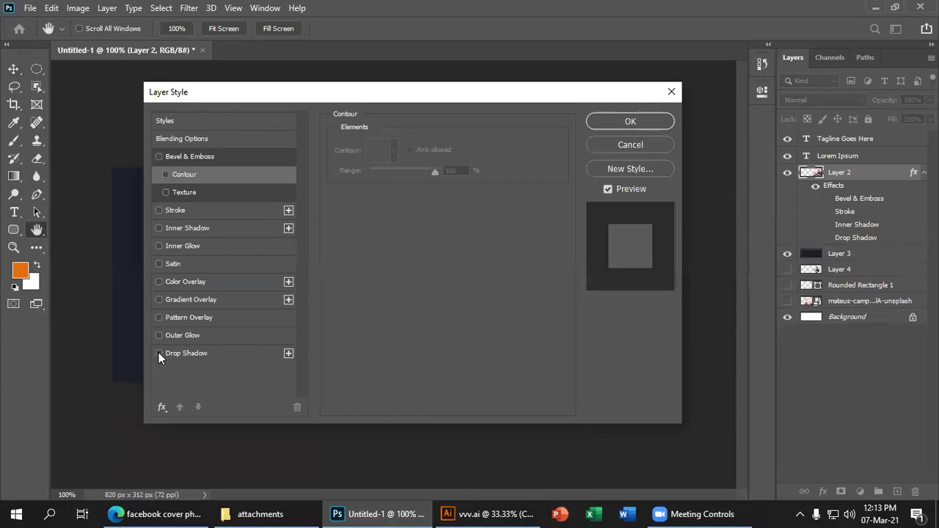
left_click(195, 354)
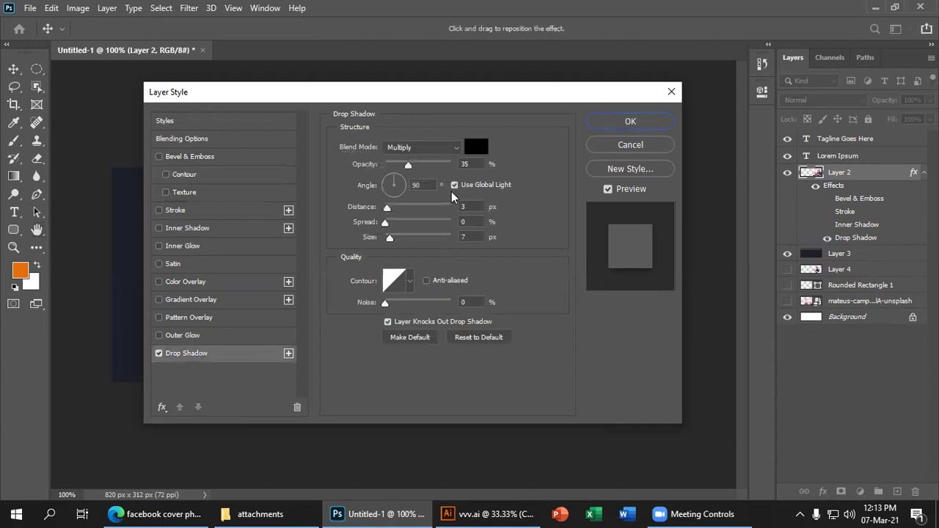
left_click(158, 353)
Step: Try Outer Glow, Pattern Overlay and Color Overlay on Layer 2 from the blending options, and switch them off again
left_click(184, 139)
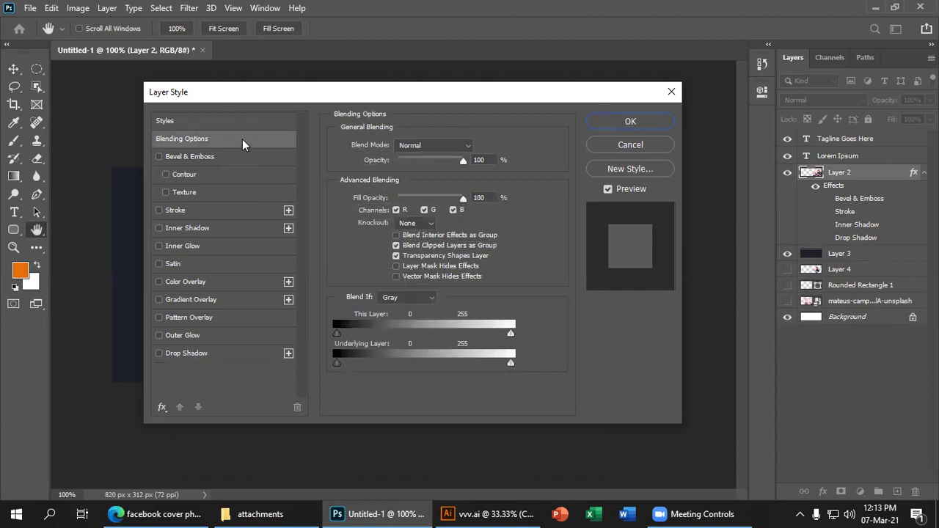
left_click(159, 335)
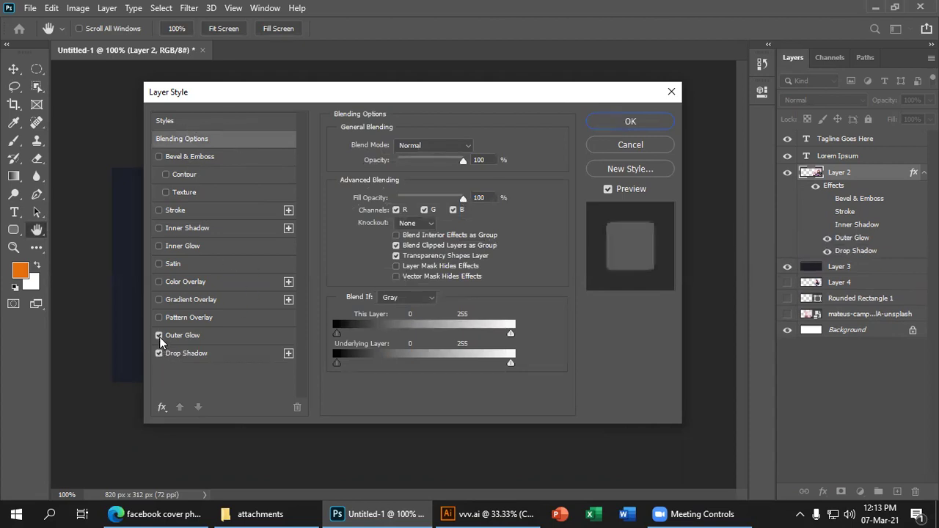
left_click(159, 317)
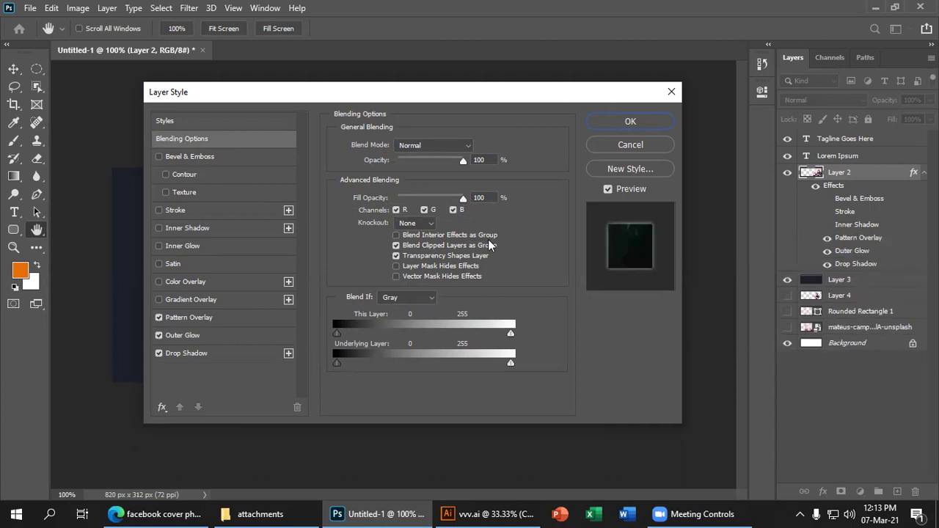
left_click(158, 282)
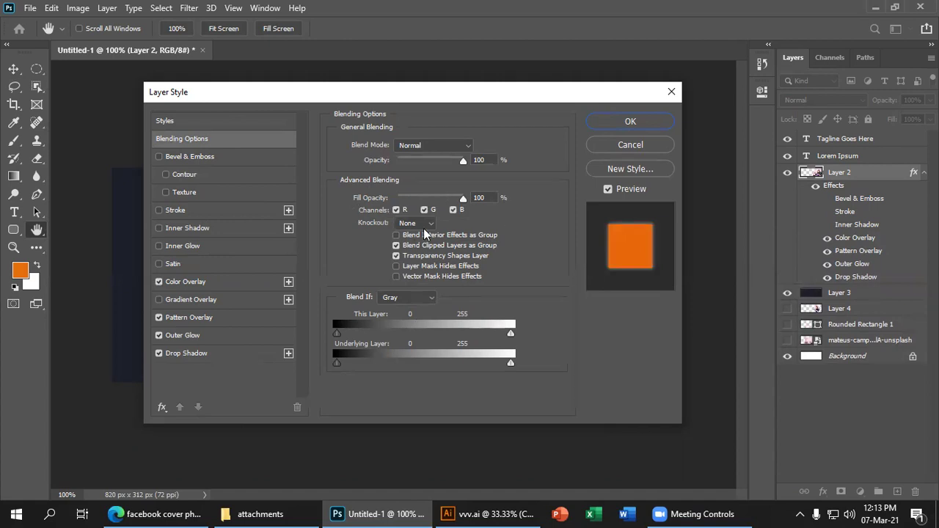
left_click(159, 282)
left_click(160, 318)
left_click(160, 336)
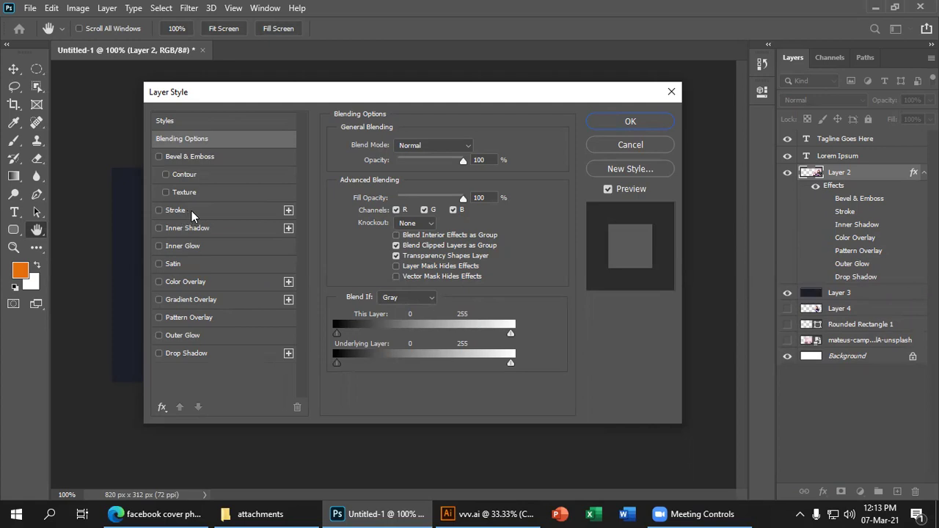
Step: Add a Stroke to Layer 2 and sample its color from the orange "Lorem Ipsum" heading
left_click(158, 210)
left_click(159, 211)
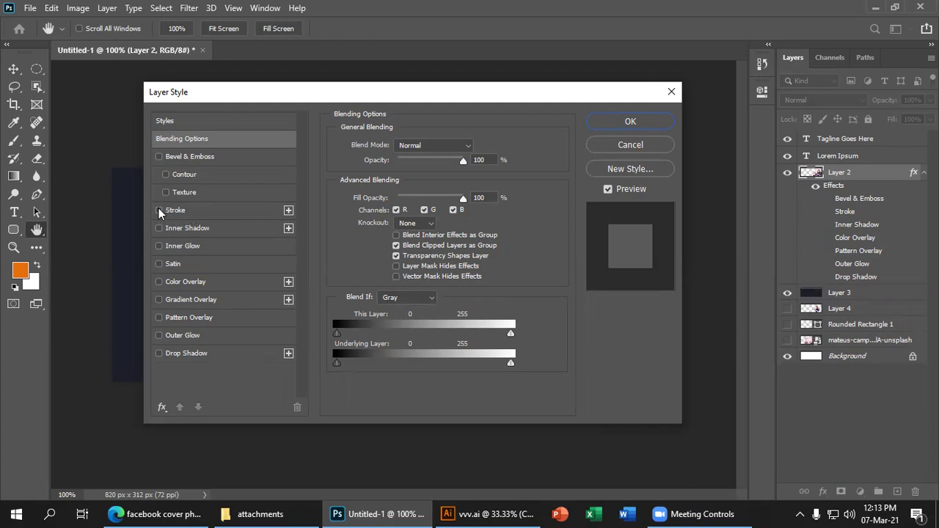
left_click(201, 210)
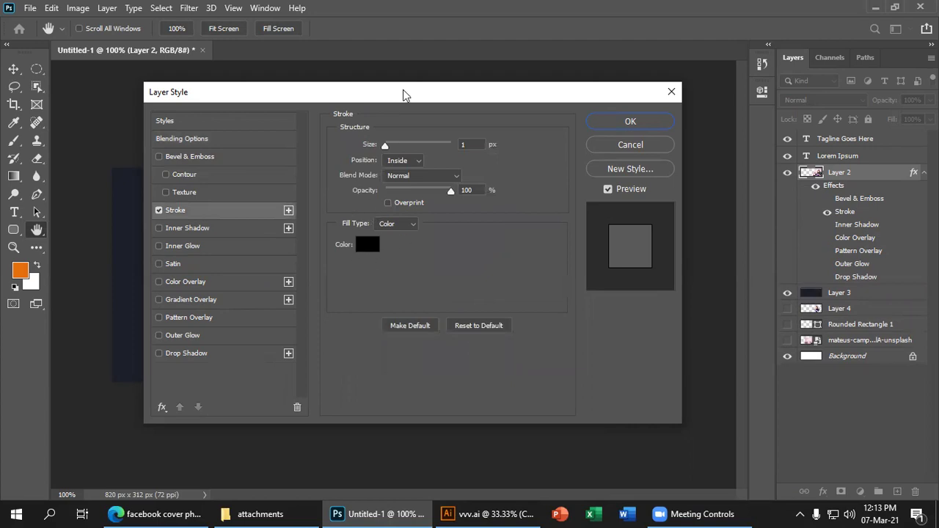
left_click_drag(402, 95, 386, 256)
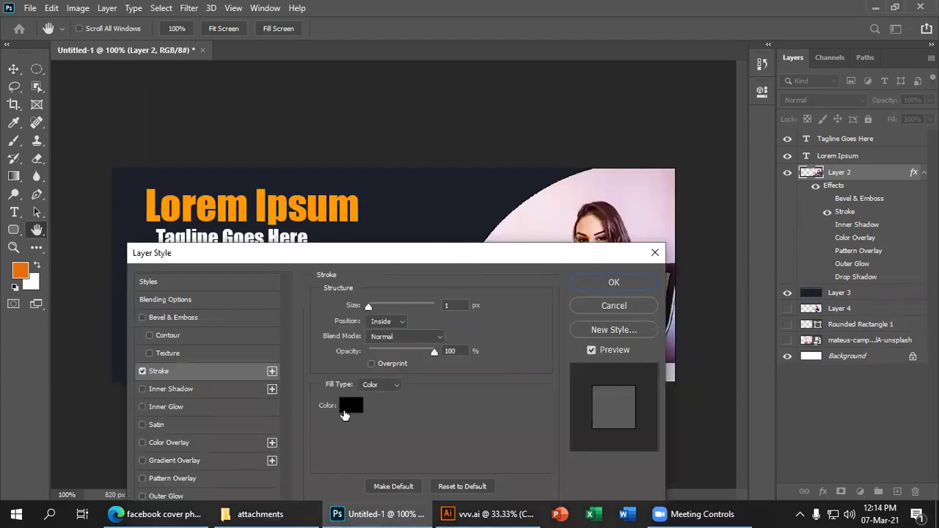
left_click(347, 408)
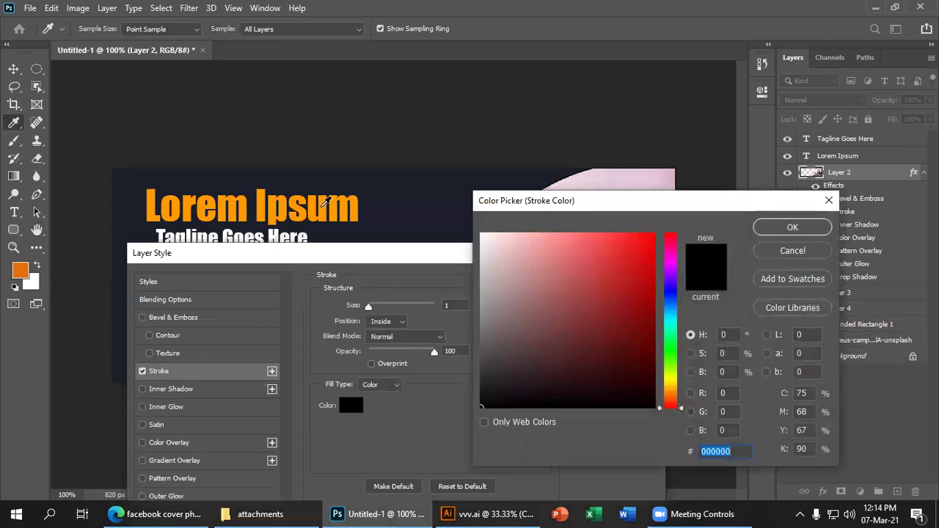
left_click(324, 206)
left_click(793, 227)
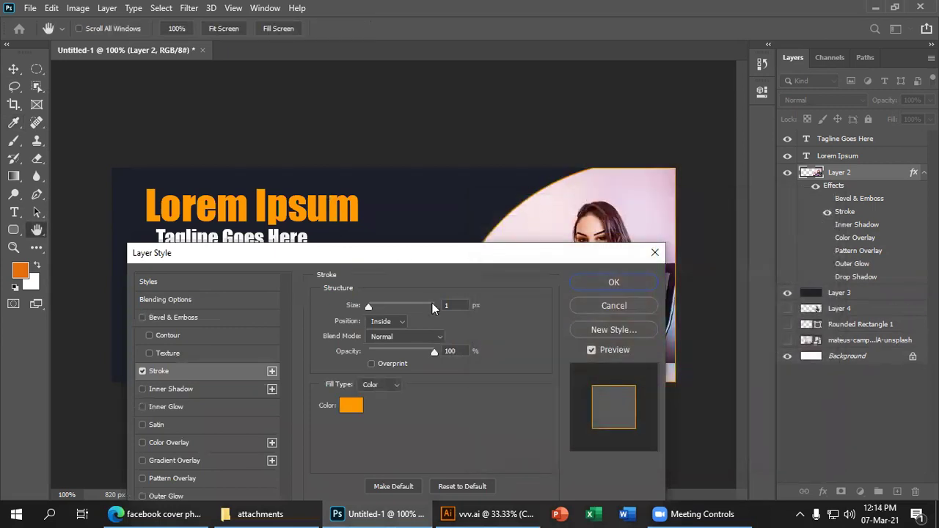
Step: Set the stroke's size to 38 px and its position to Outside
mouse_move(376, 303)
left_mouse_down()
mouse_move(381, 311)
mouse_move(395, 302)
mouse_move(378, 304)
mouse_move(401, 302)
mouse_move(382, 304)
left_mouse_up()
left_click(401, 323)
left_click(393, 333)
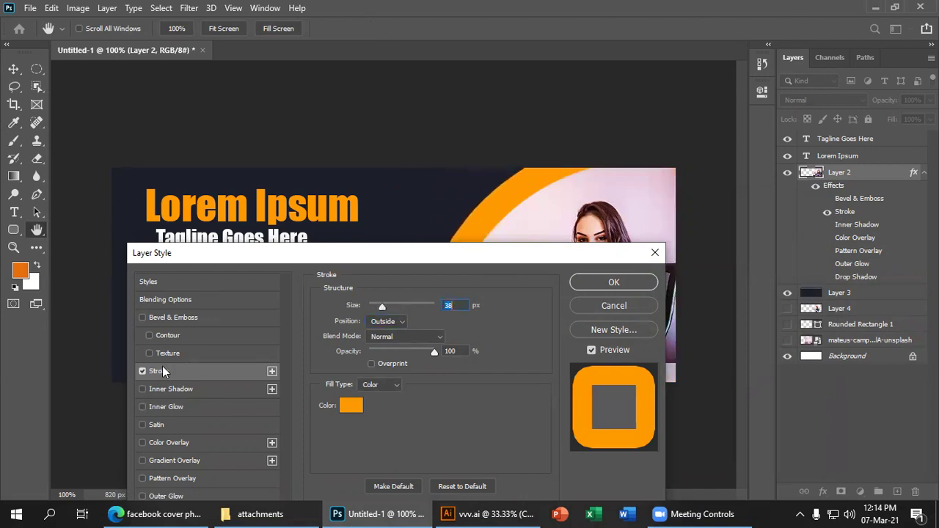
Step: Enable Bevel & Emboss on Layer 2, toggle the orange Stroke off and back on, and show the Stroke settings
left_click(142, 370)
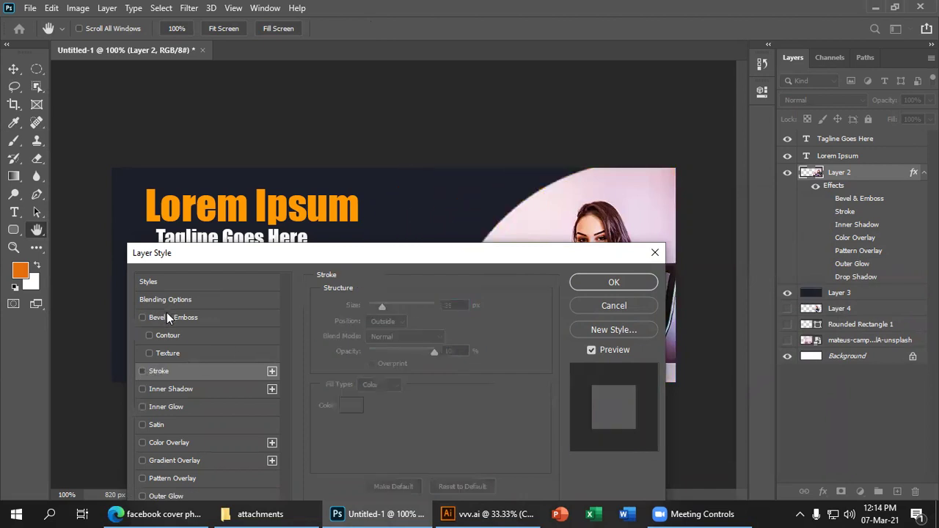
left_click(166, 312)
left_click(178, 300)
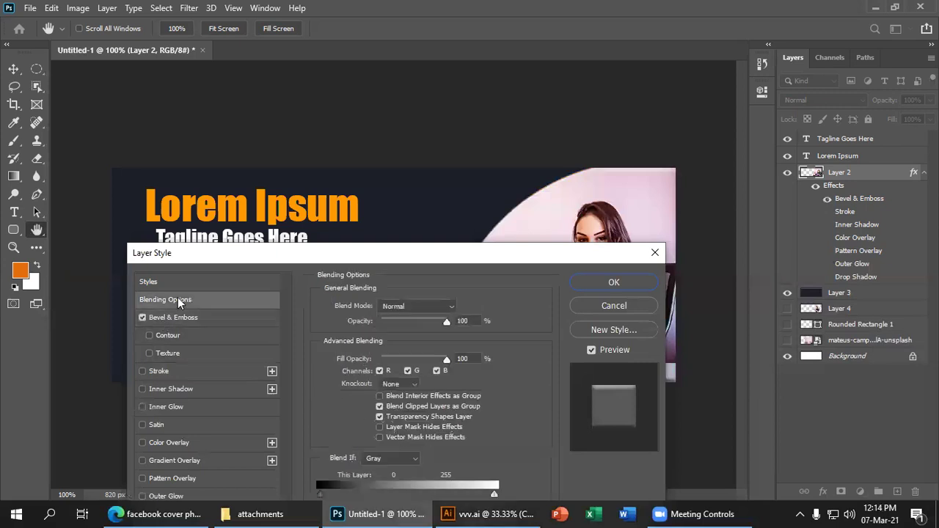
left_click(142, 371)
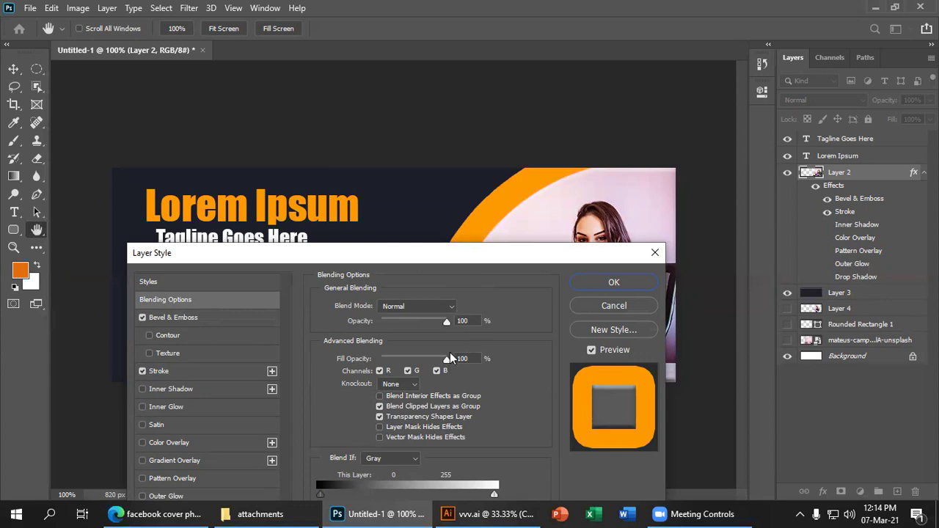
left_click(181, 373)
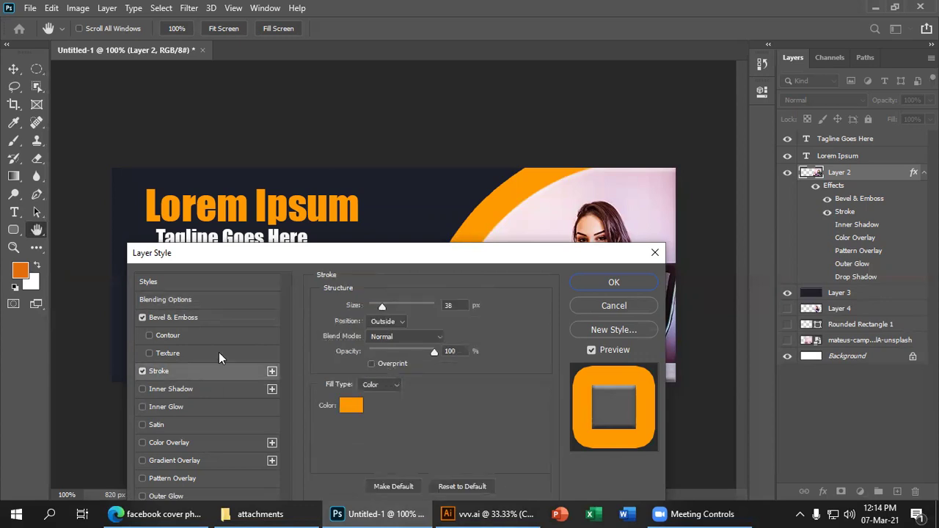
Step: Try a white (ffffff) Stroke color on Layer 2, and sample the orange of the "Lorem Ipsum" heading again
left_click(351, 405)
left_click(481, 235)
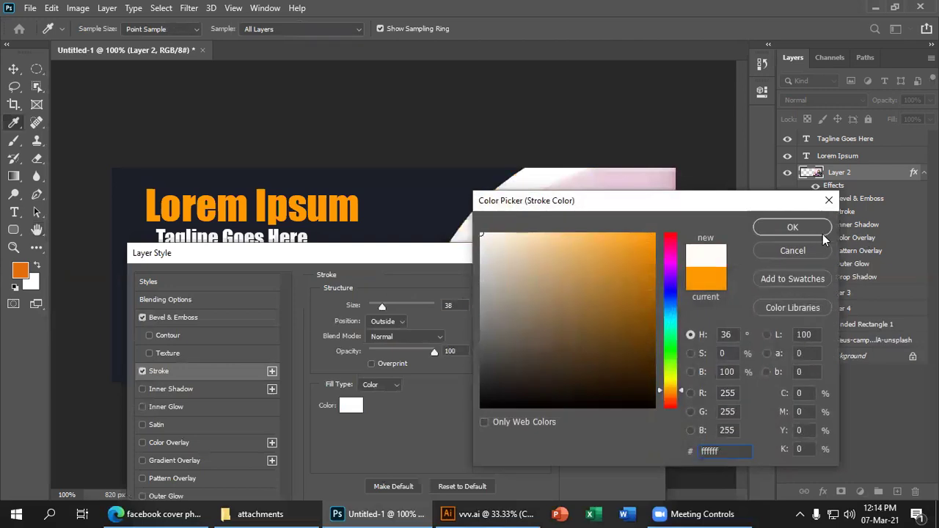
left_click(798, 226)
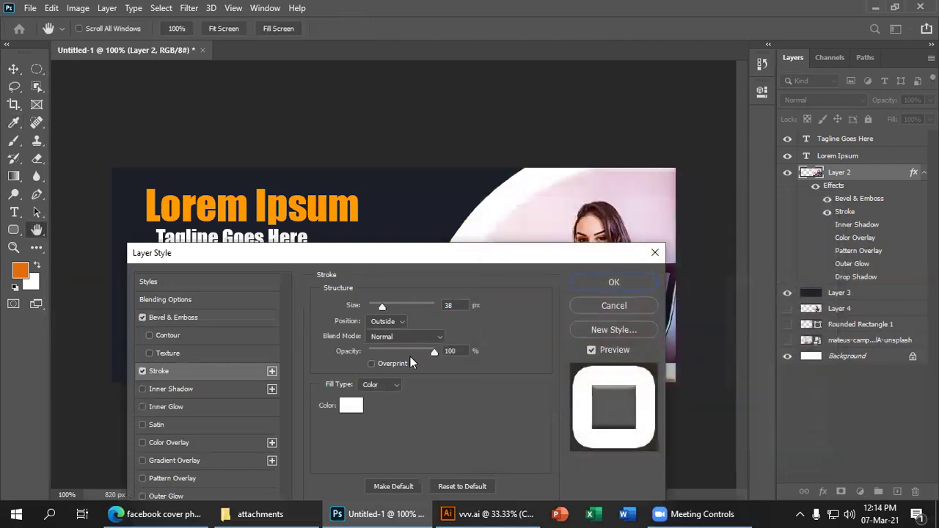
left_click(351, 406)
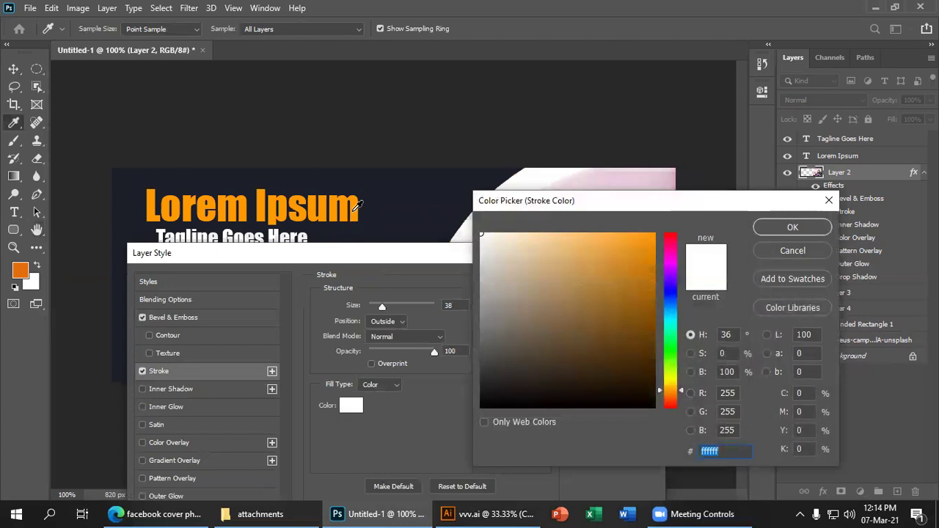
left_click(356, 207)
left_click(816, 229)
Step: Reduce the Layer 2 Stroke size to 5 px and apply the layer style
left_click_drag(383, 305, 374, 310)
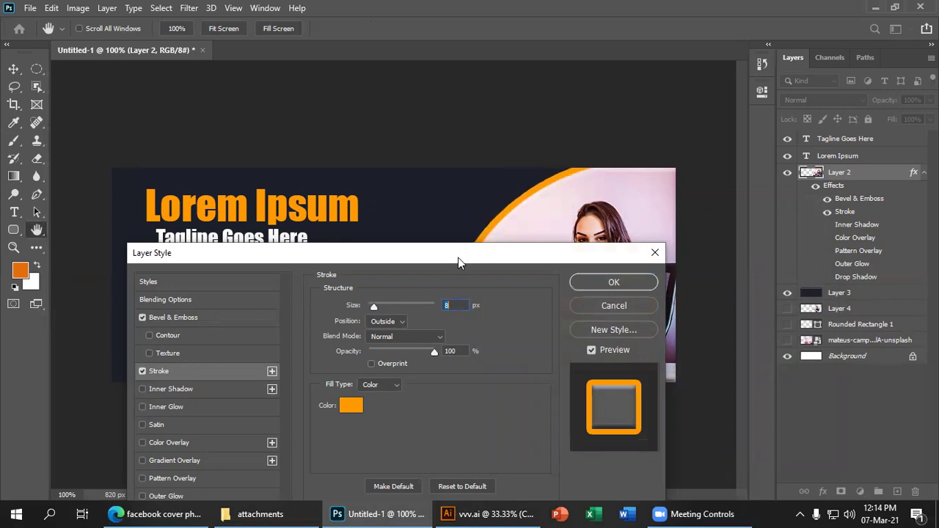
left_click_drag(458, 258, 369, 317)
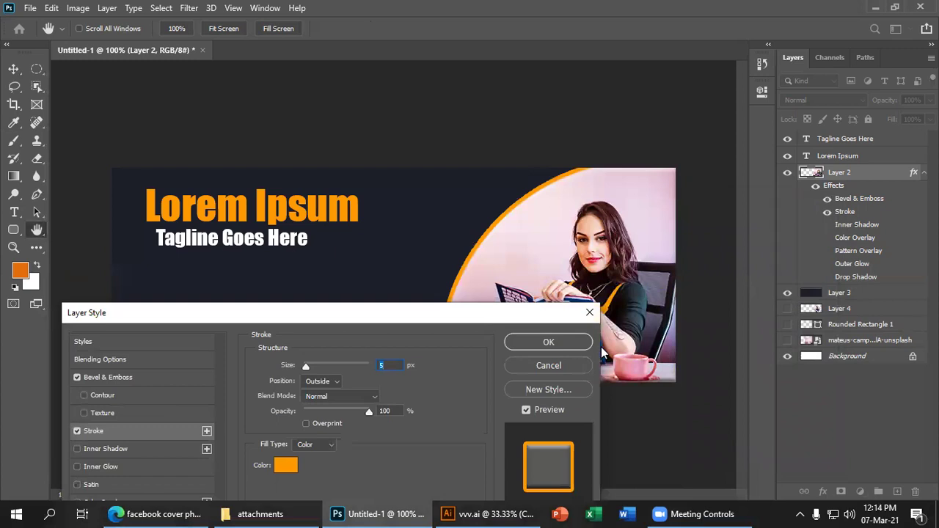
left_click(550, 345)
Step: Hide the dark background fill on Layer 3
left_click(232, 404)
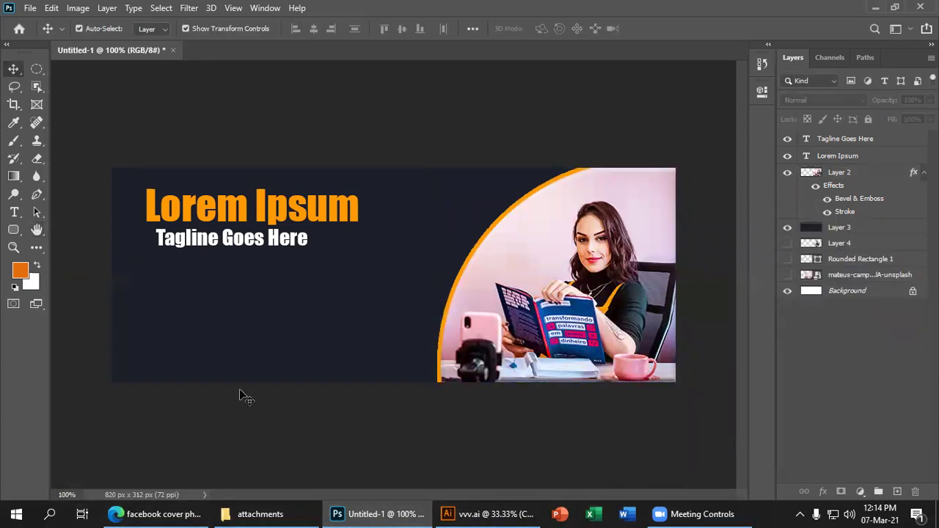
left_click(283, 332)
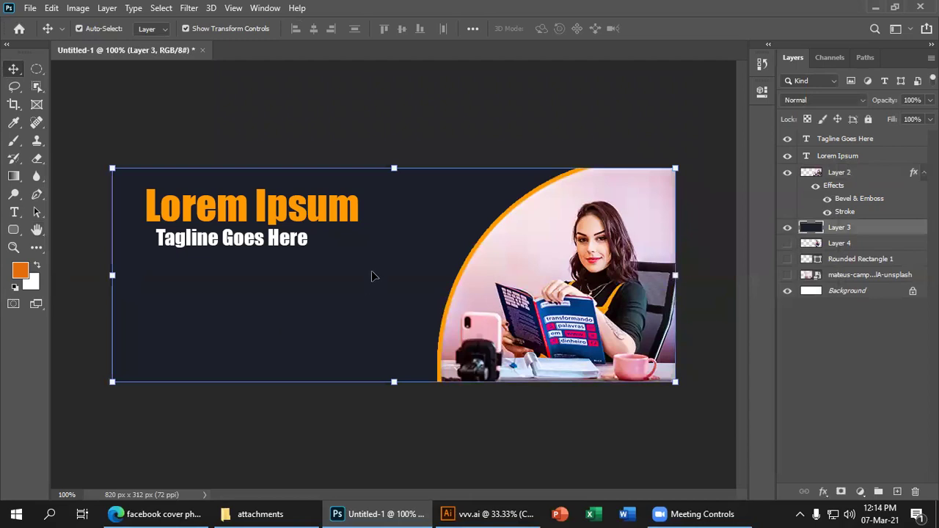
left_click(787, 228)
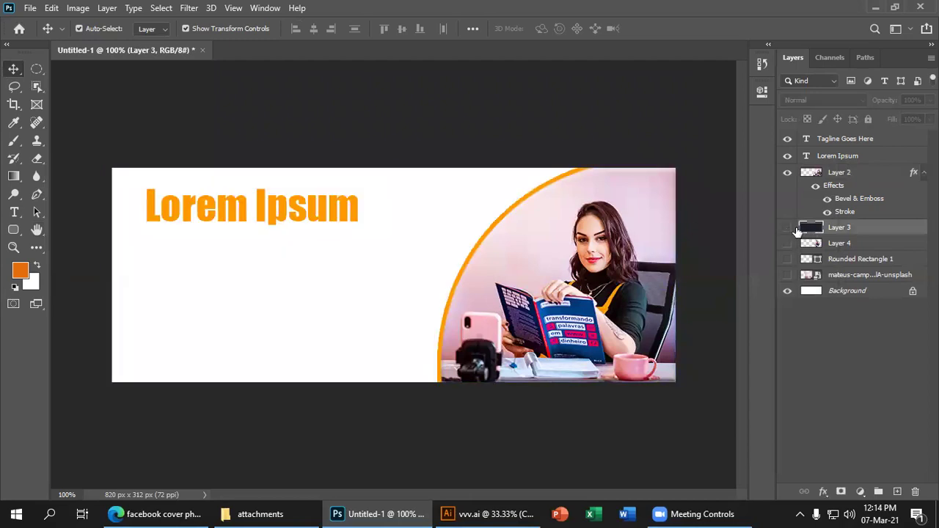
Step: Change the text color of "Tagline Goes Here" to black (000000)
left_click(233, 244)
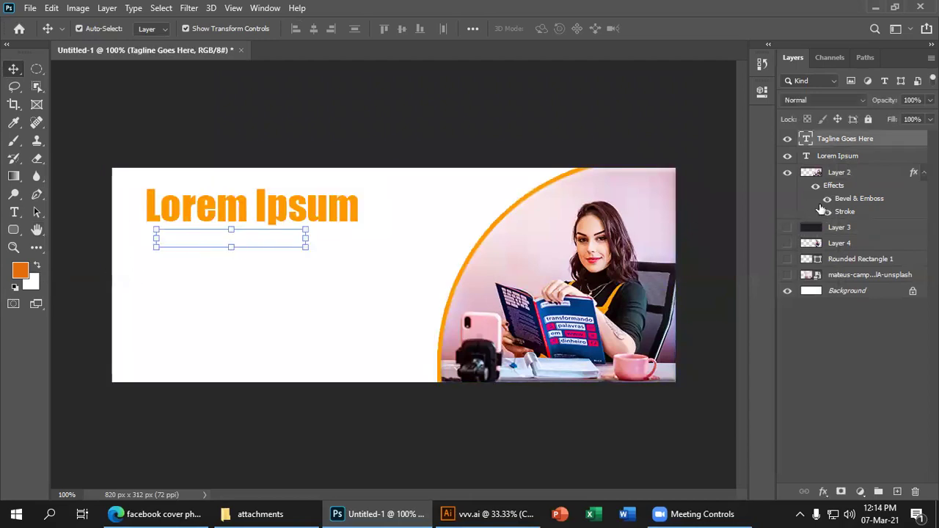
left_click(14, 212)
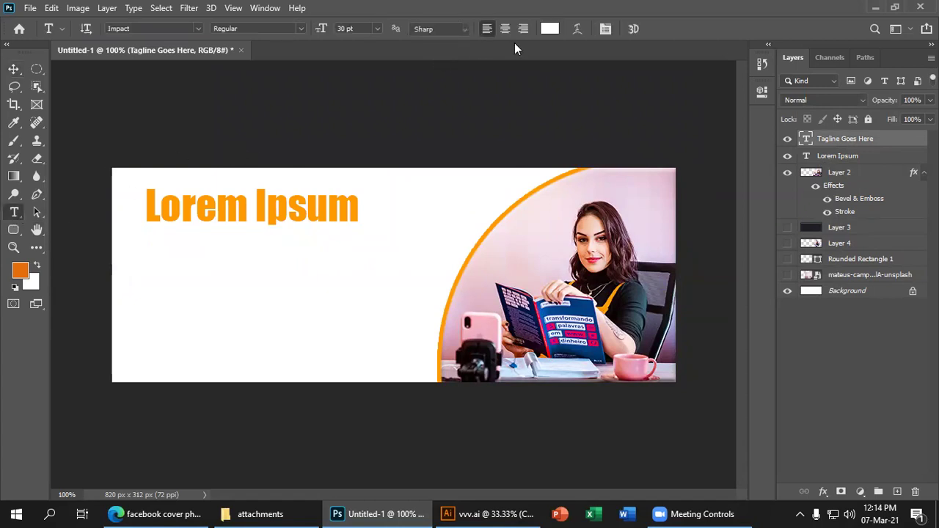
left_click(550, 29)
type("000000")
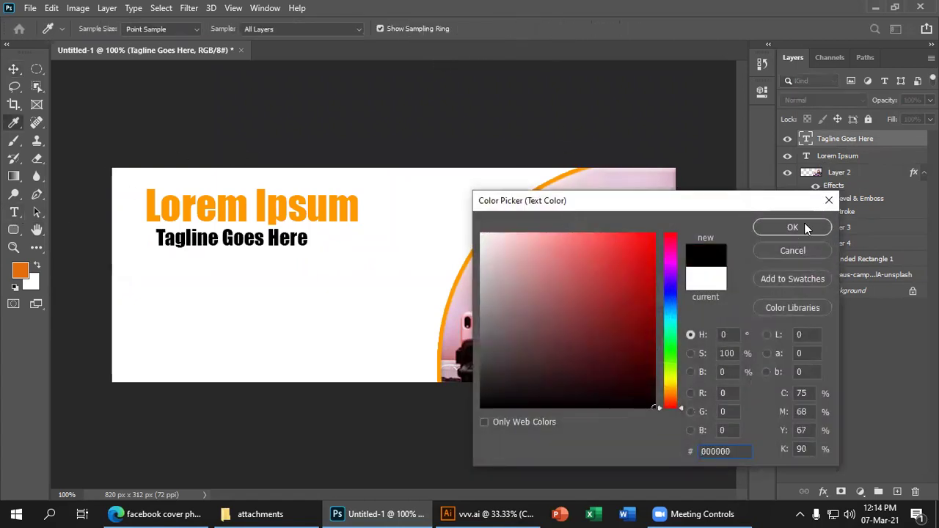
left_click(797, 228)
left_click(14, 69)
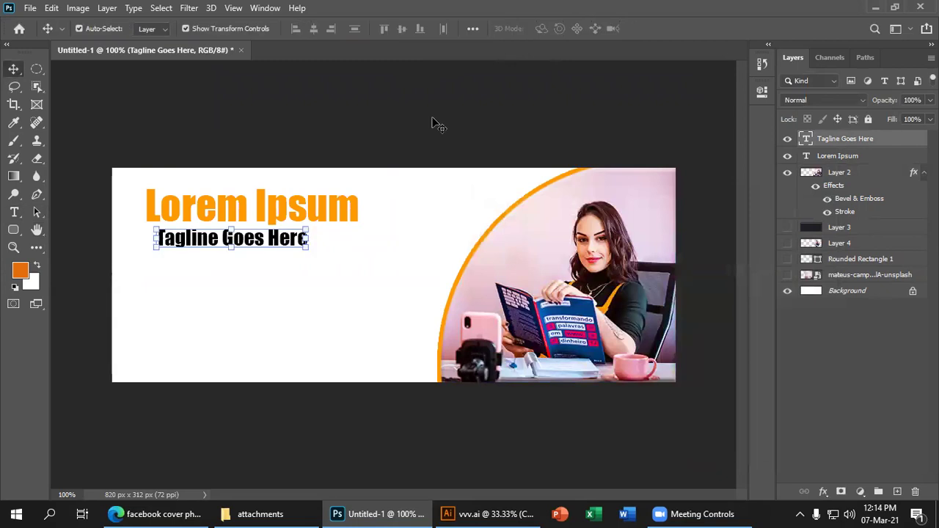
Step: Move the curved photo on Layer 2 to the right so it runs slightly past the canvas edge
left_click(555, 262)
left_click_drag(500, 264, 567, 224)
left_click_drag(561, 263, 542, 267)
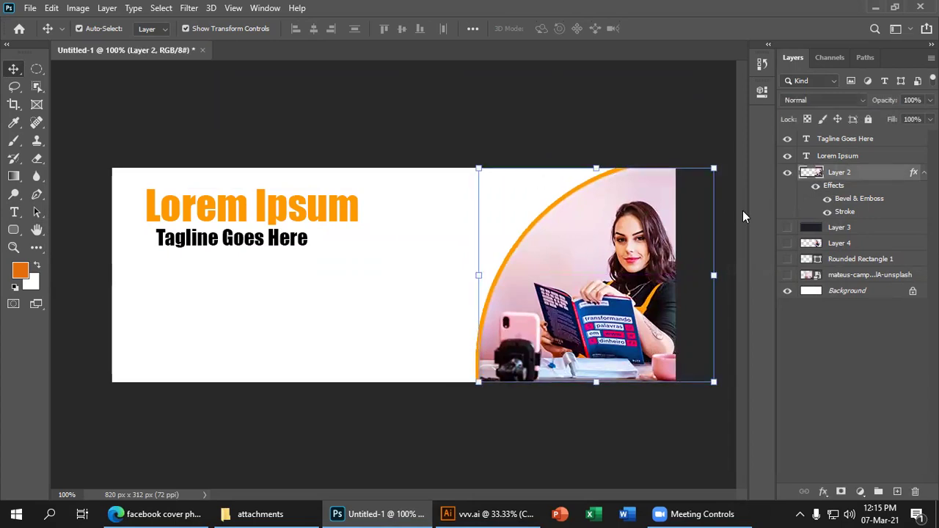
Step: Add a Drop Shadow to Layer 2 from its blending options and set the shadow's blend mode to Normal
right_click(851, 182)
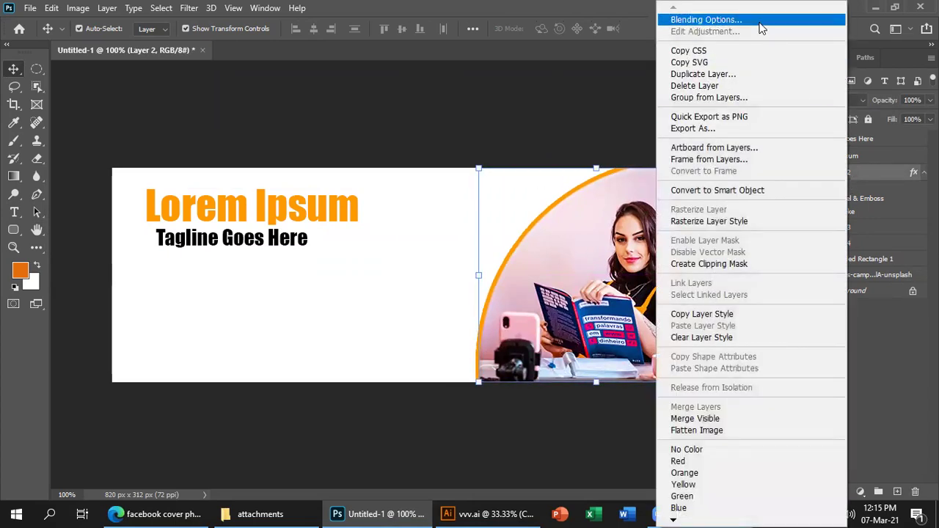
left_click(759, 22)
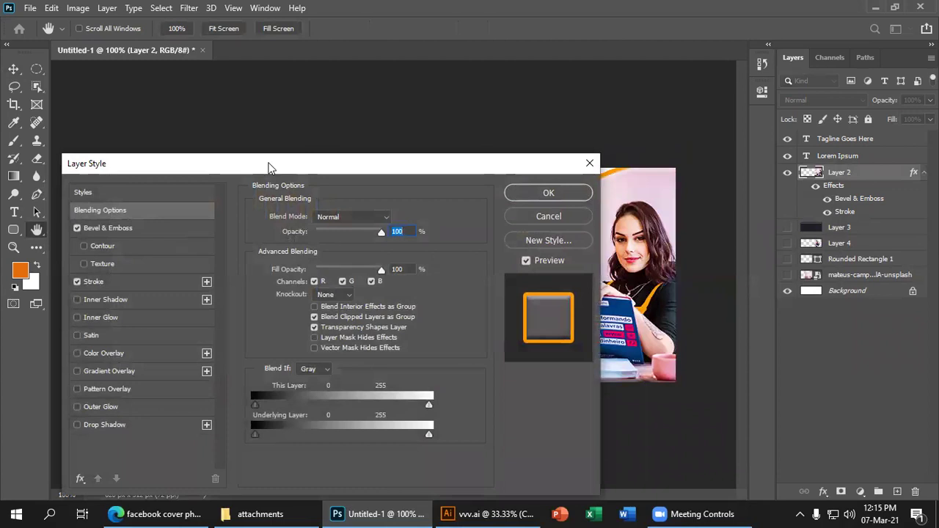
left_click_drag(267, 167, 236, 127)
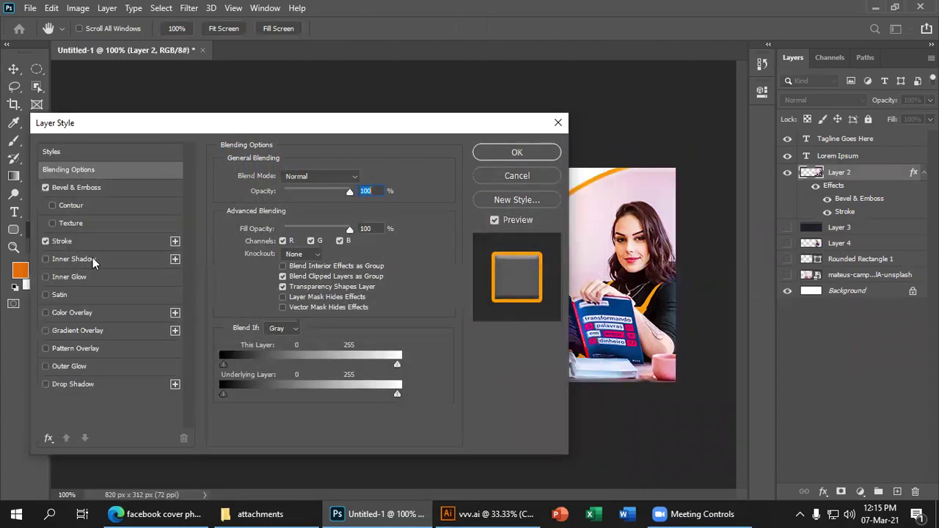
left_click(70, 384)
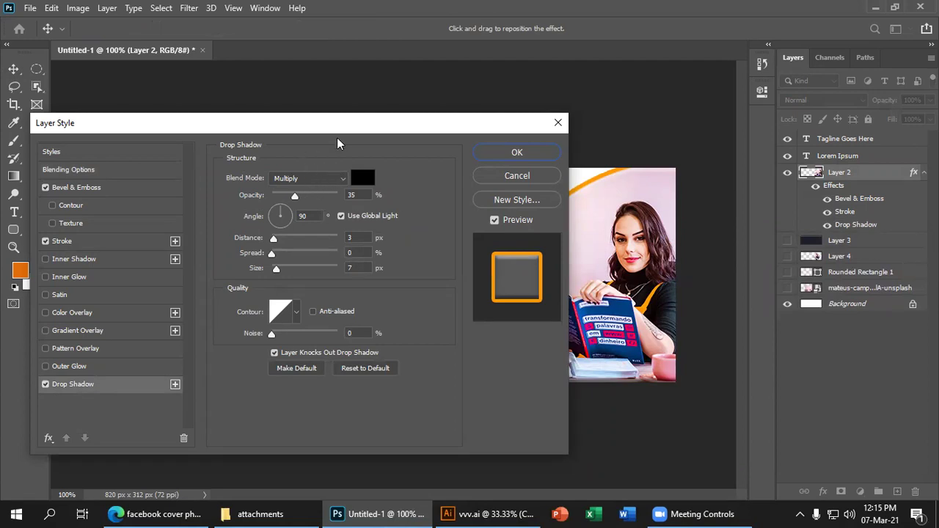
left_click_drag(337, 124, 332, 182)
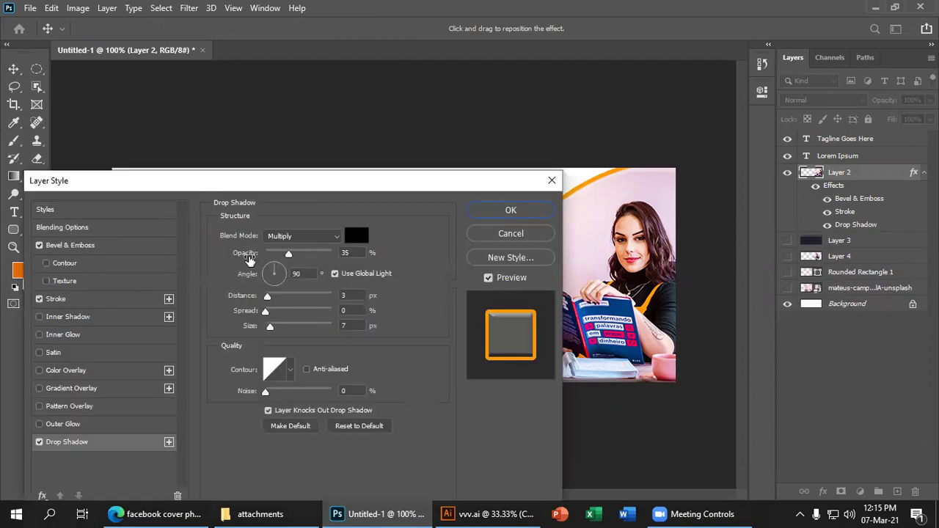
left_click(327, 239)
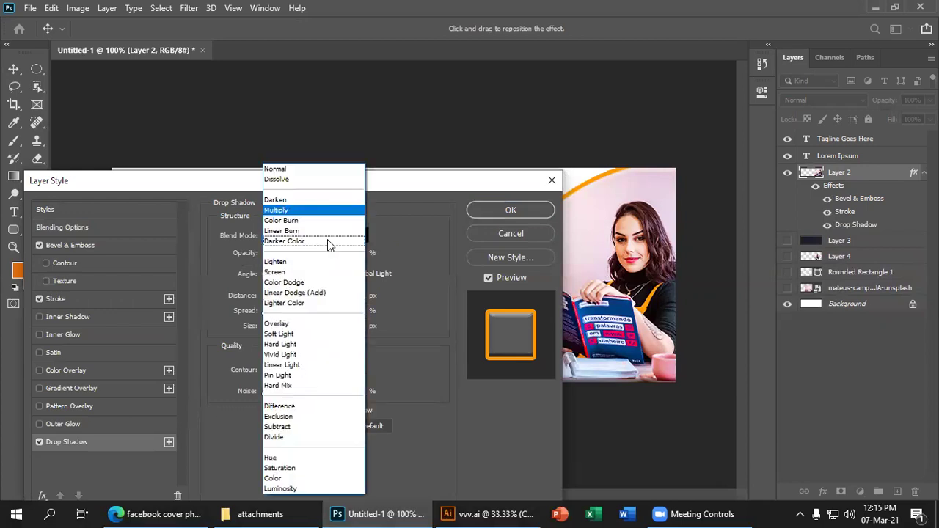
left_click(350, 170)
Step: Set the Drop Shadow to 100% opacity, angle -159°, distance 0 px, spread 31% and size 27 px, and apply it
left_click_drag(362, 186, 333, 286)
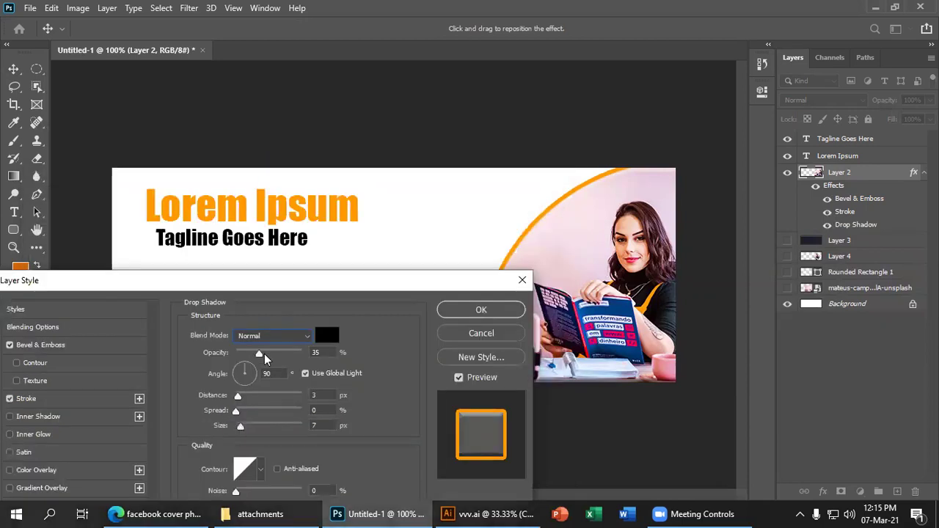
left_click_drag(262, 357, 315, 354)
left_click_drag(238, 396, 257, 413)
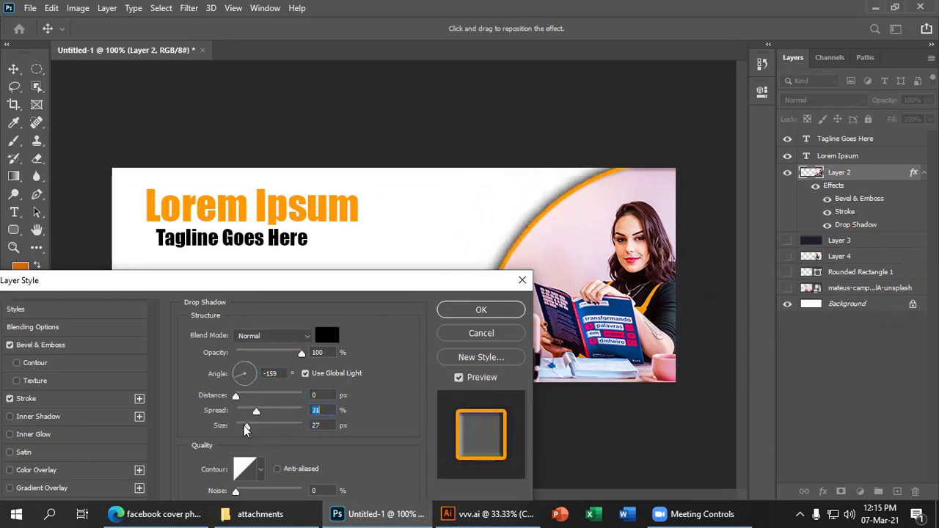
left_click(489, 311)
left_click(395, 406)
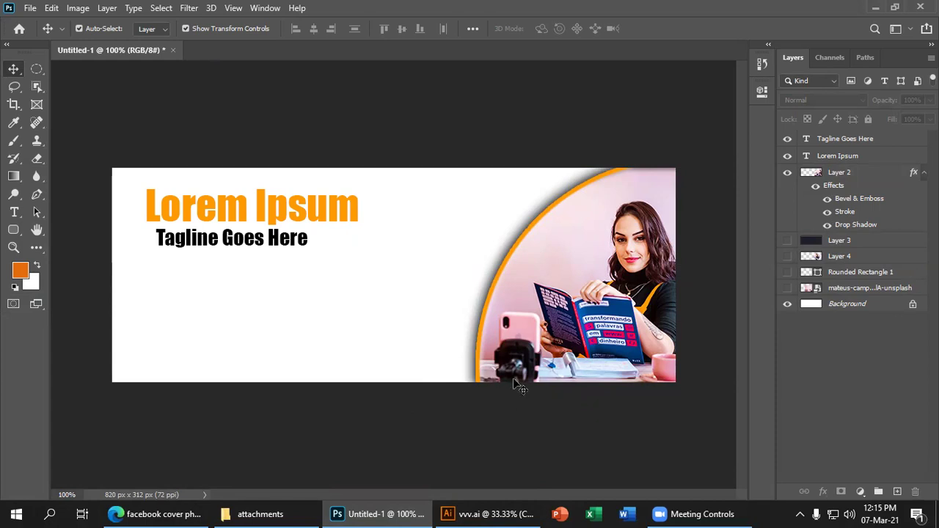
Step: Hide the curved photo on Layer 2 and show the diamond-shaped photo on Layer 4
left_click(608, 295)
left_click(446, 419)
left_click(519, 301)
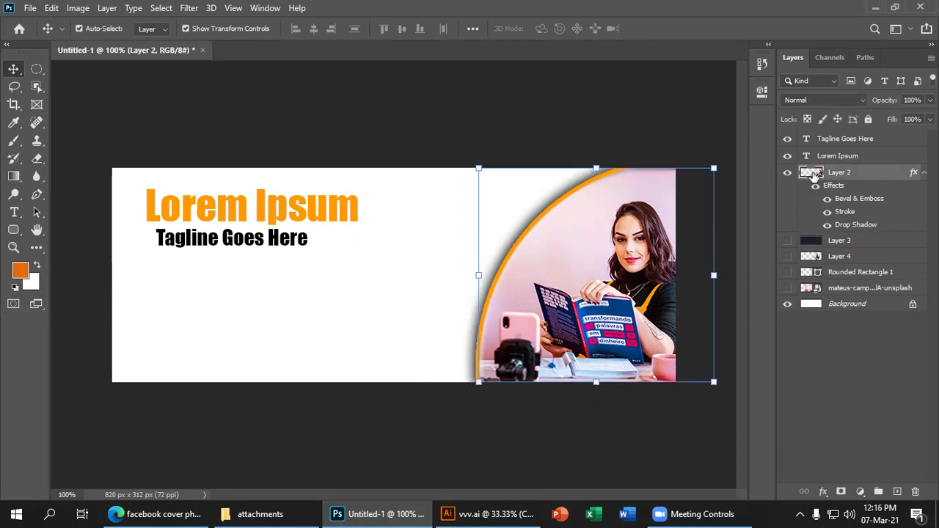
left_click(787, 172)
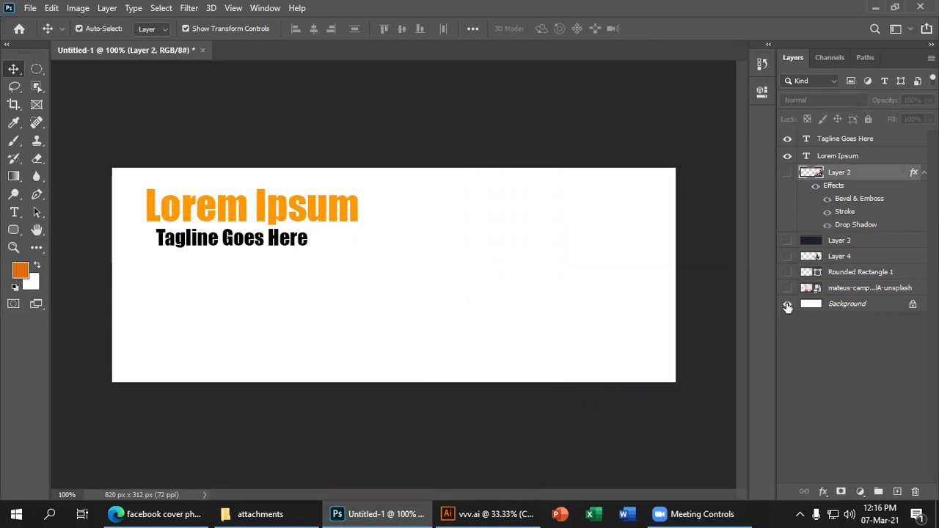
left_click(787, 256)
Step: Move the diamond photo left on the canvas and scale it down so it fits within the cover's height
left_click_drag(559, 242, 482, 243)
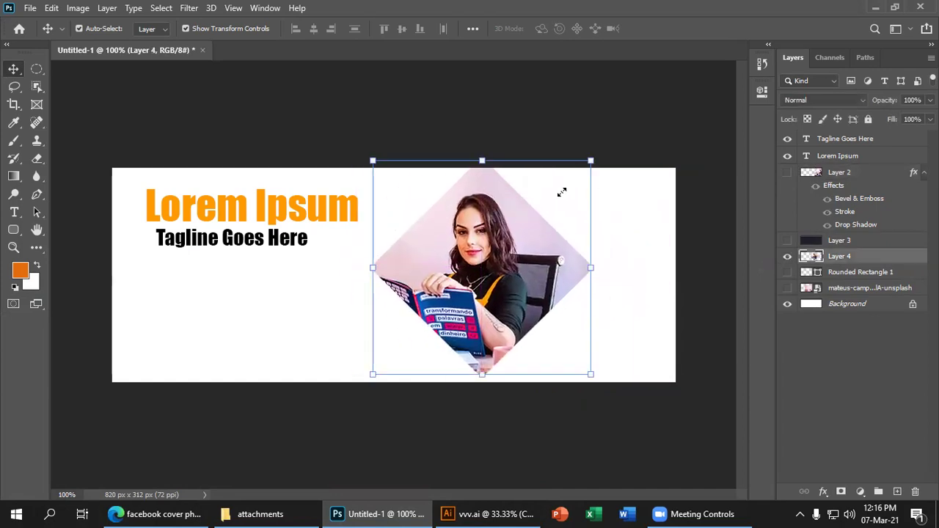
left_click_drag(591, 160, 557, 193)
key("Return")
mouse_move(488, 264)
left_mouse_down()
mouse_move(531, 262)
mouse_move(483, 274)
mouse_move(494, 270)
left_mouse_up()
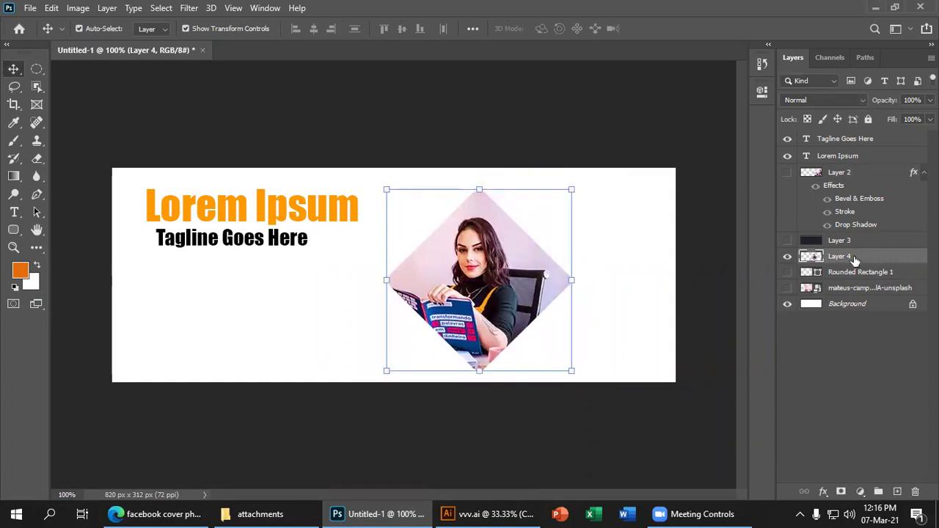
Step: Open the blending options for Layer 4 with the diamond photo kept in view
right_click(854, 258)
left_click(712, 15)
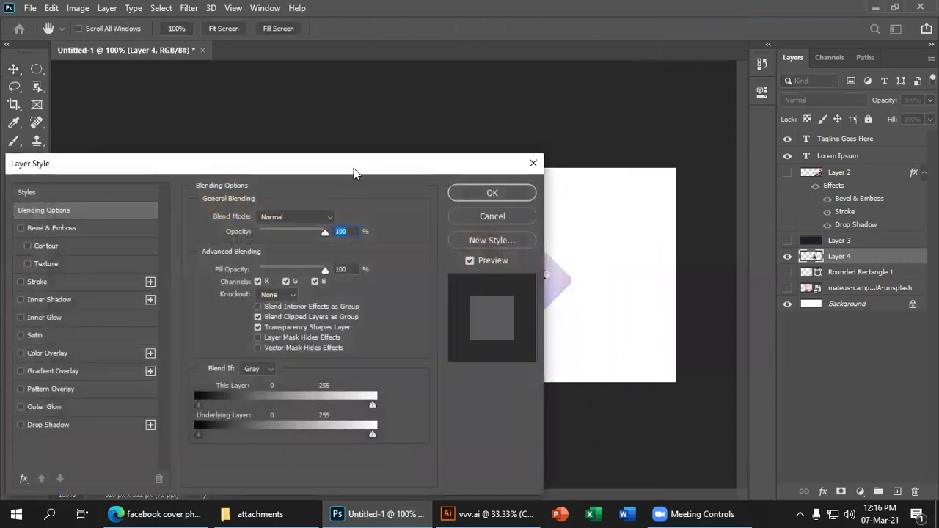
left_click_drag(354, 173, 855, 128)
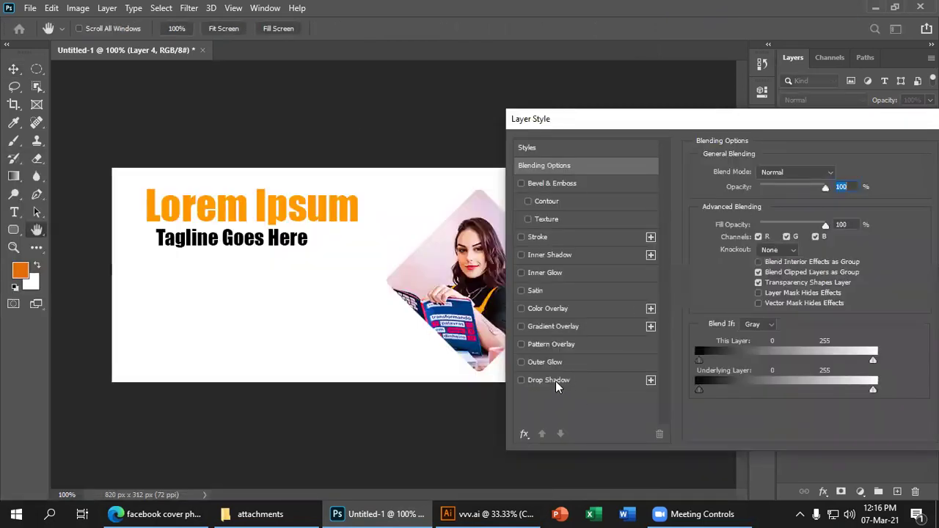
Step: Try a Drop Shadow on the Layer 4 diamond photo and switch it off again
left_click(521, 380)
left_click(521, 380)
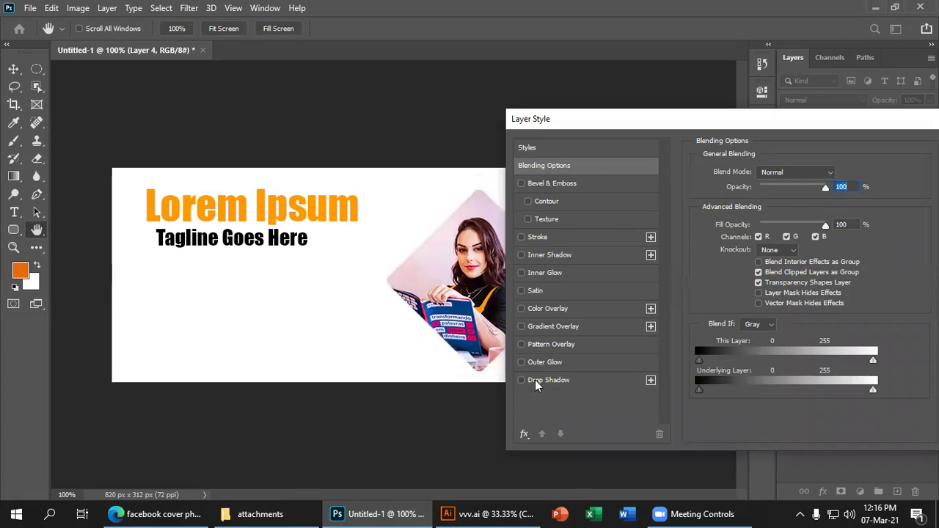
left_click(535, 380)
left_click(521, 380)
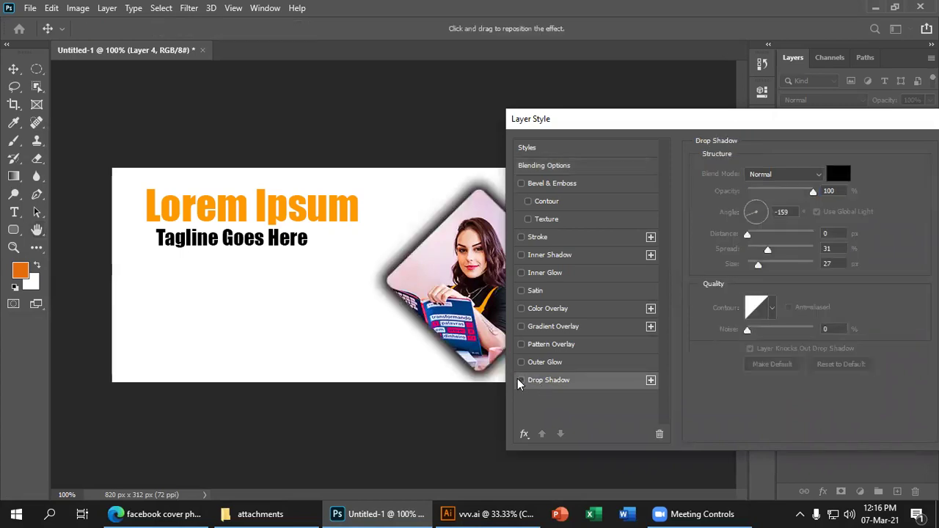
Step: Enable the orange Stroke on Layer 4, toggling it off and on to compare the diamond photo's edge
left_click(521, 237)
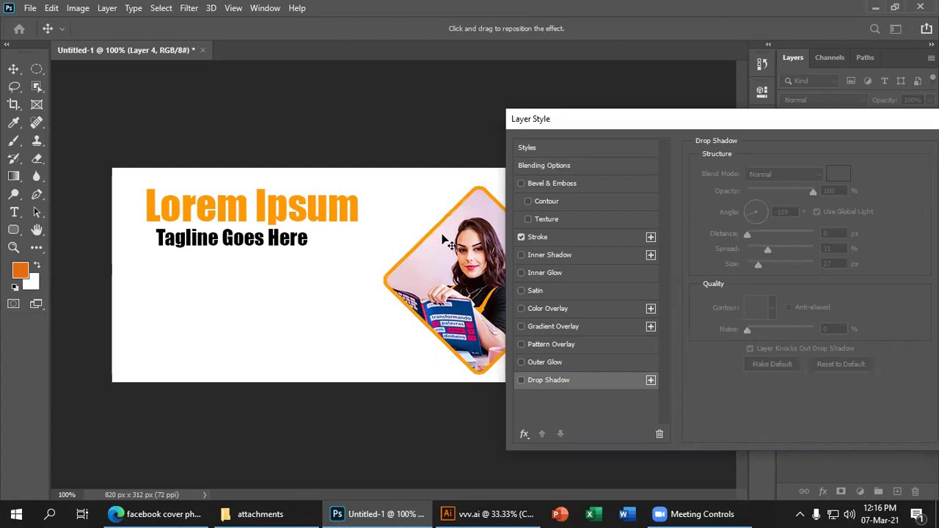
left_click(522, 236)
left_click(522, 236)
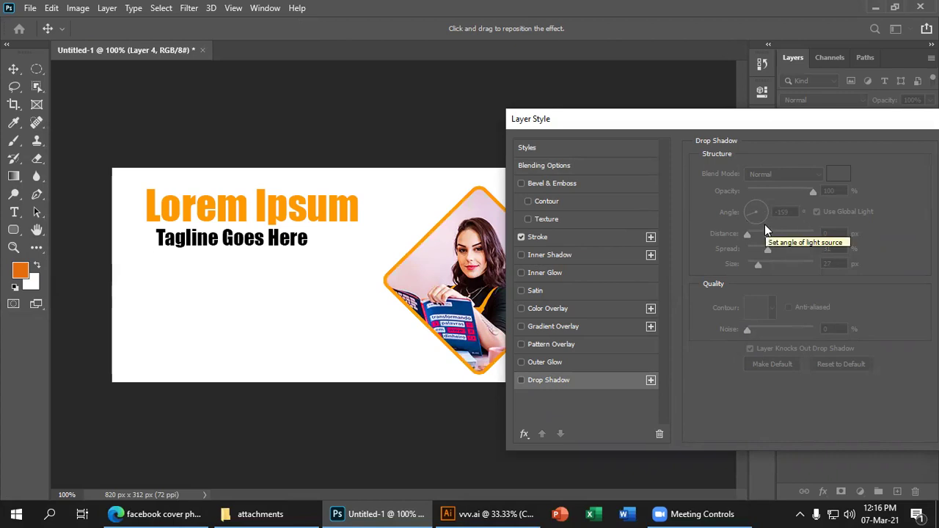
left_click(521, 237)
left_click(521, 236)
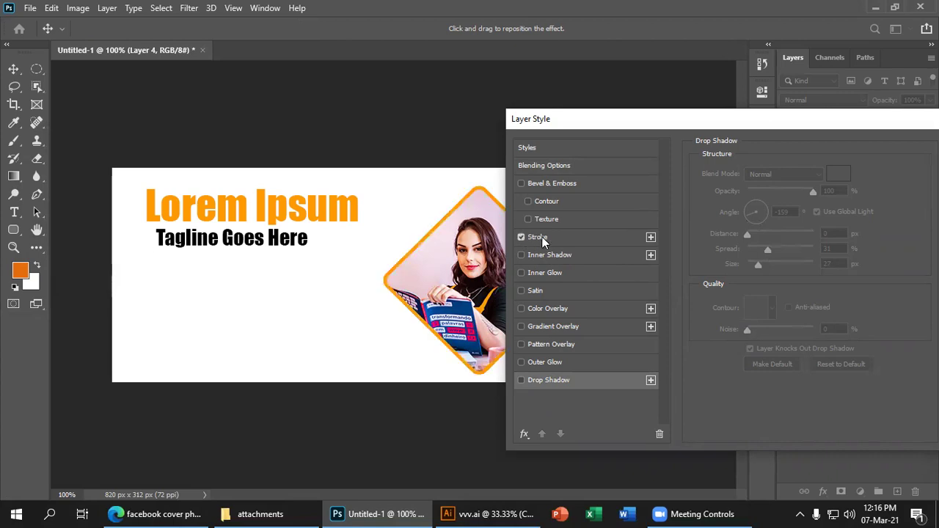
Step: Try a near-black stroke colour (#100a00) on the Layer 4 diamond photo
left_click(541, 236)
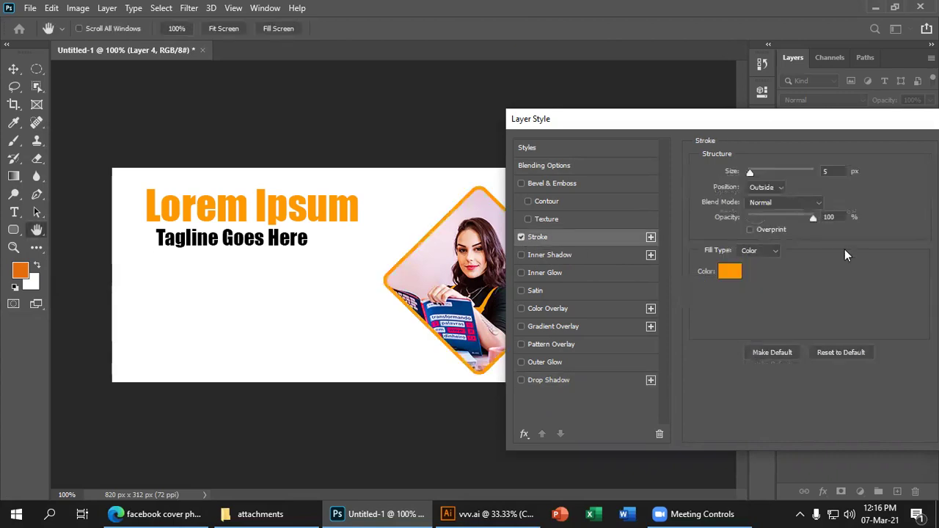
left_click(729, 272)
mouse_move(549, 330)
left_mouse_down()
mouse_move(623, 282)
mouse_move(690, 404)
left_mouse_up()
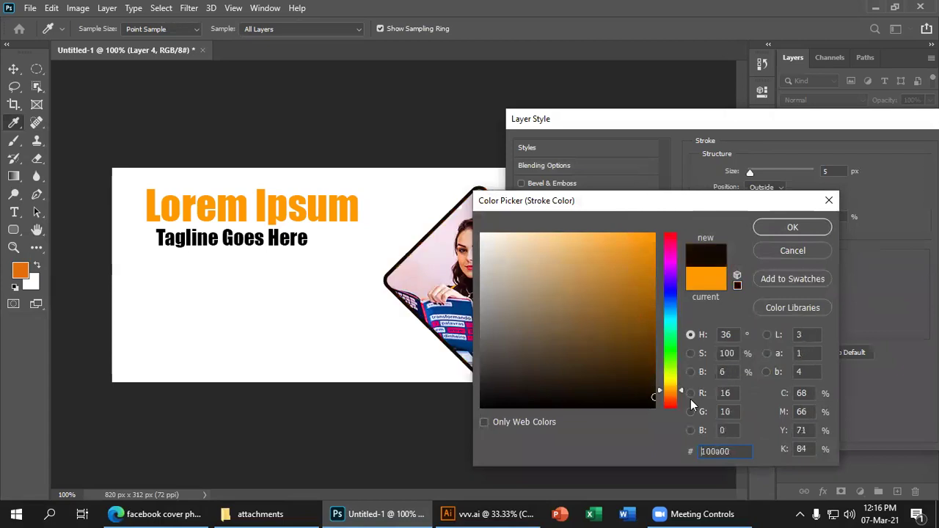
left_click(823, 229)
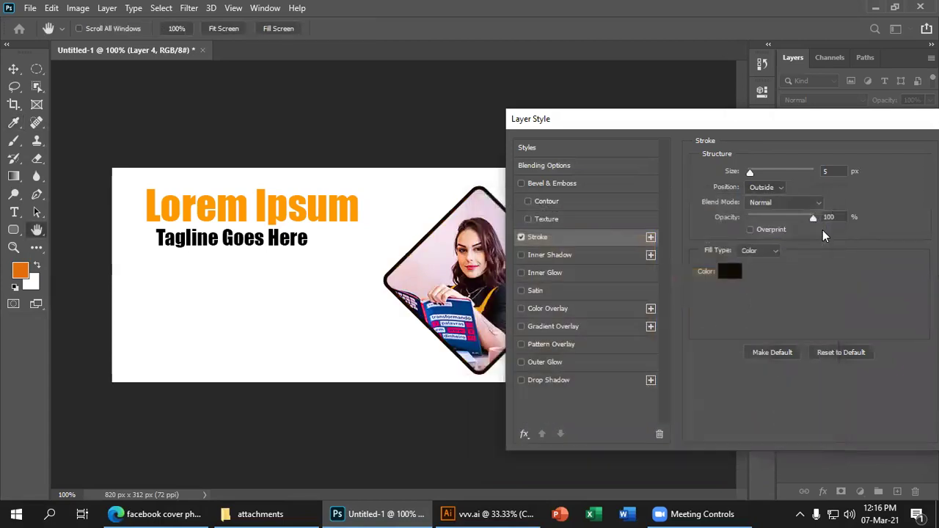
Step: Set the diamond photo's stroke colour to the heading's orange (#fe9a01), sampled from the Lorem Ipsum text
left_click(729, 270)
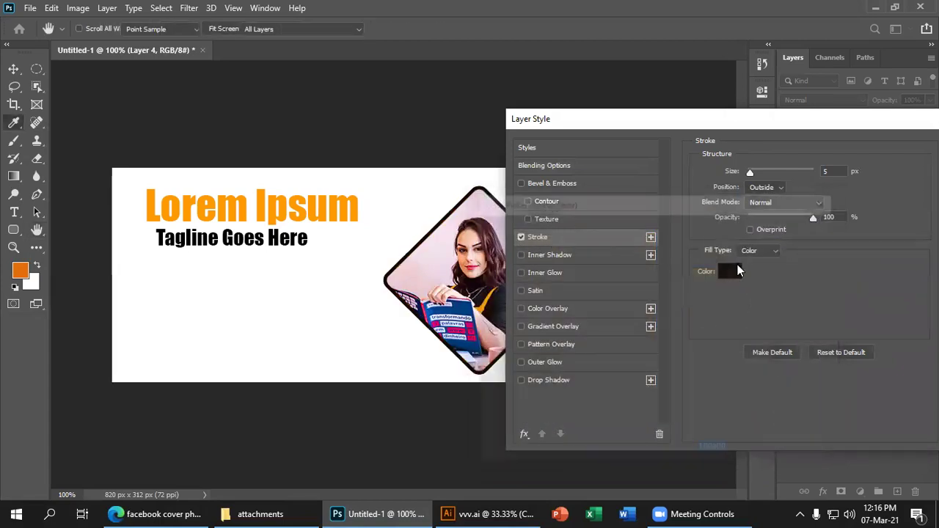
left_click(346, 210)
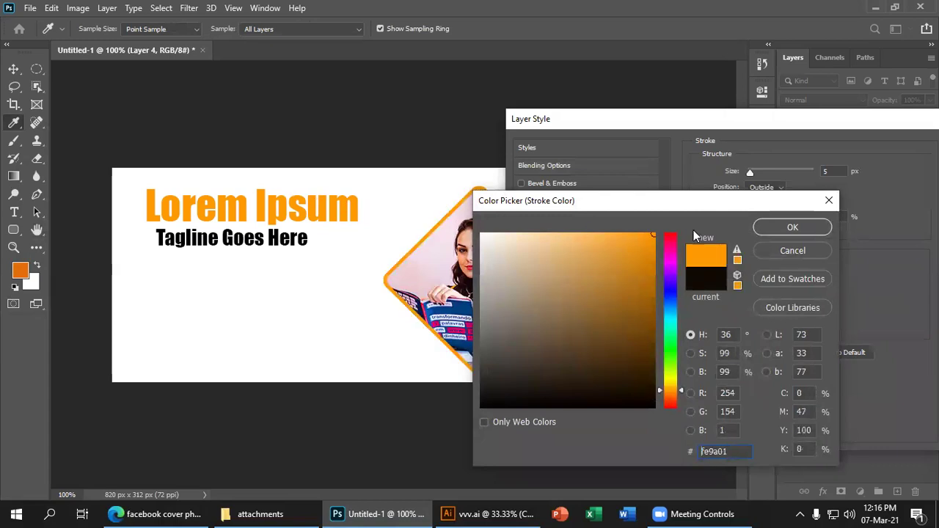
left_click(792, 227)
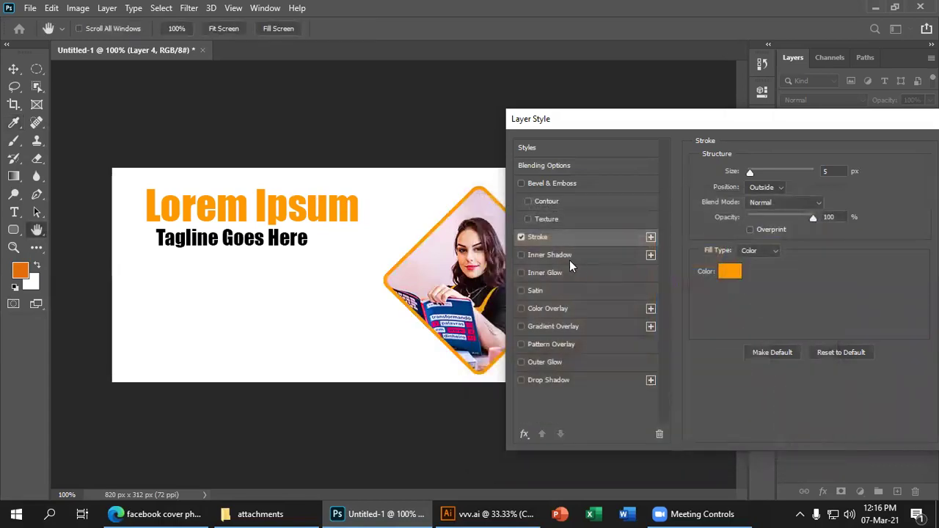
Step: Apply a black Drop Shadow to the diamond photo with angle 32°, distance 0 px, spread 39% and size 18 px
left_click(523, 380)
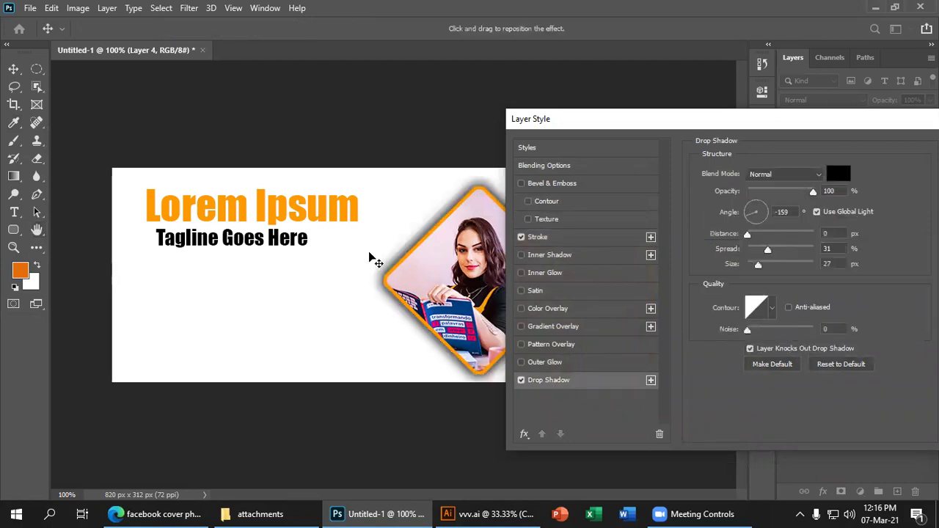
left_click_drag(747, 234, 732, 246)
left_click_drag(460, 262, 432, 273)
left_click_drag(761, 234, 768, 253)
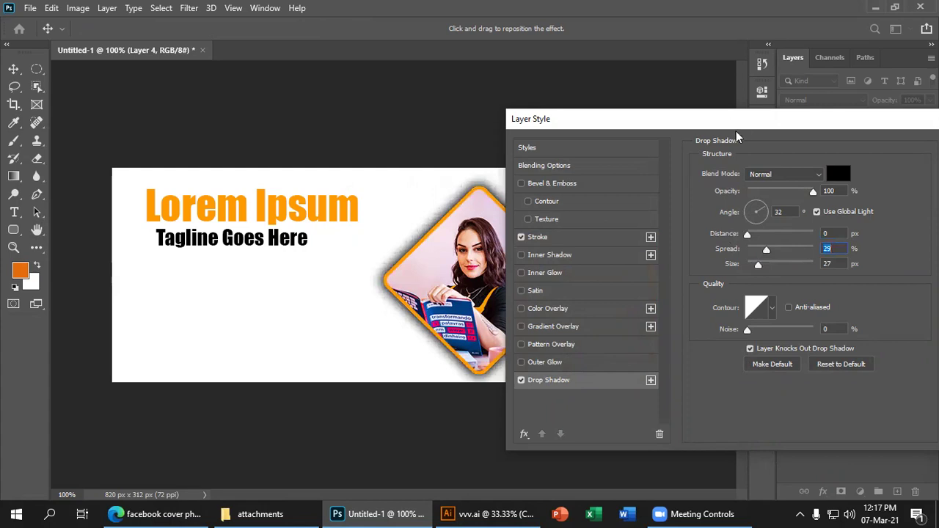
left_click_drag(726, 127, 803, 120)
mouse_move(848, 246)
left_mouse_down()
mouse_move(881, 243)
mouse_move(842, 241)
mouse_move(836, 256)
mouse_move(881, 256)
mouse_move(831, 260)
mouse_move(849, 241)
left_mouse_up()
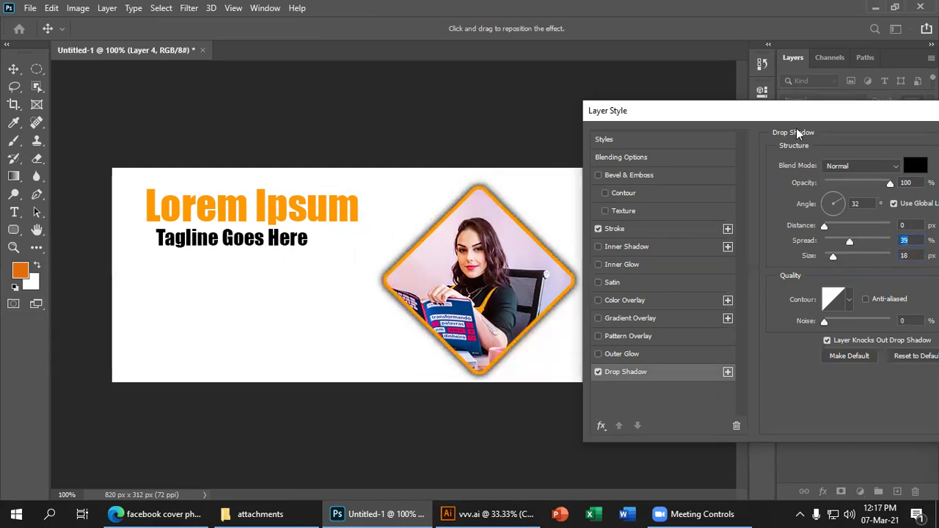
left_click_drag(798, 119, 508, 145)
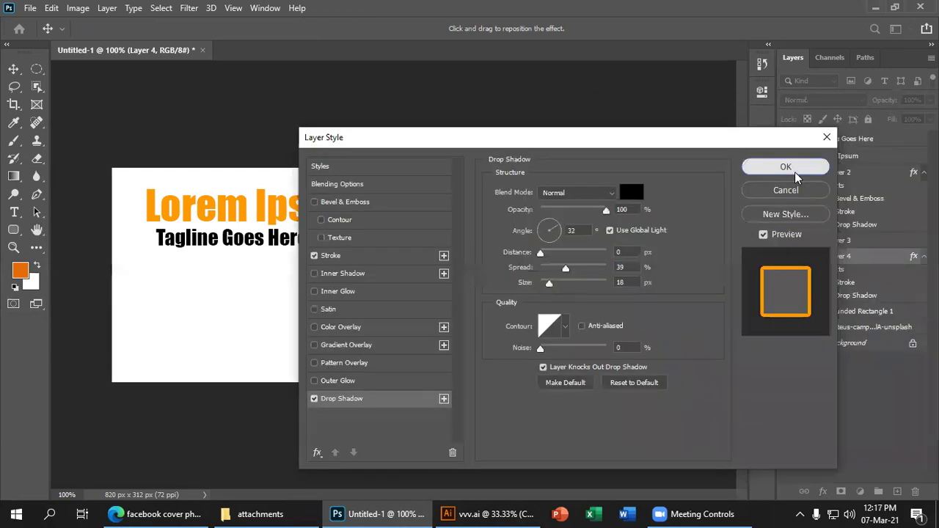
left_click(783, 163)
Step: Move the diamond photo further right on the cover, keeping it within the canvas height, and deselect it
left_click(597, 158)
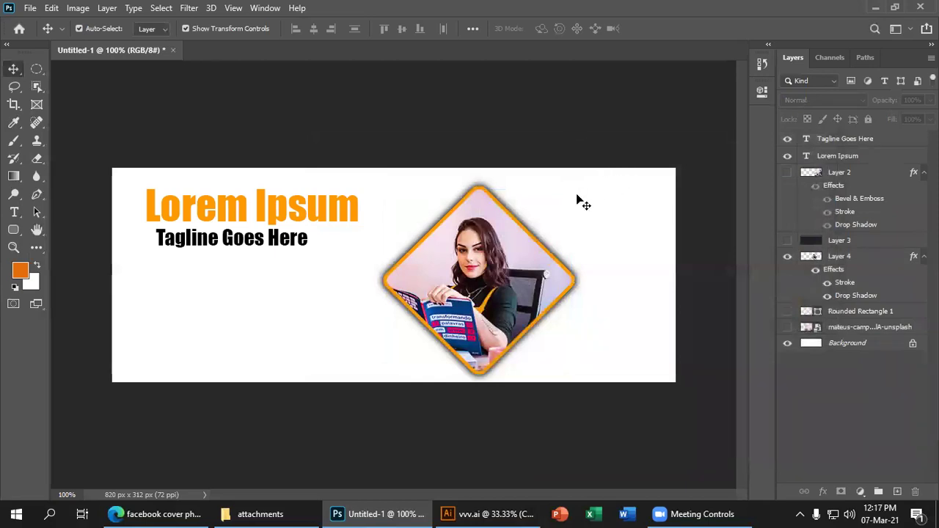
left_click_drag(489, 295, 541, 311)
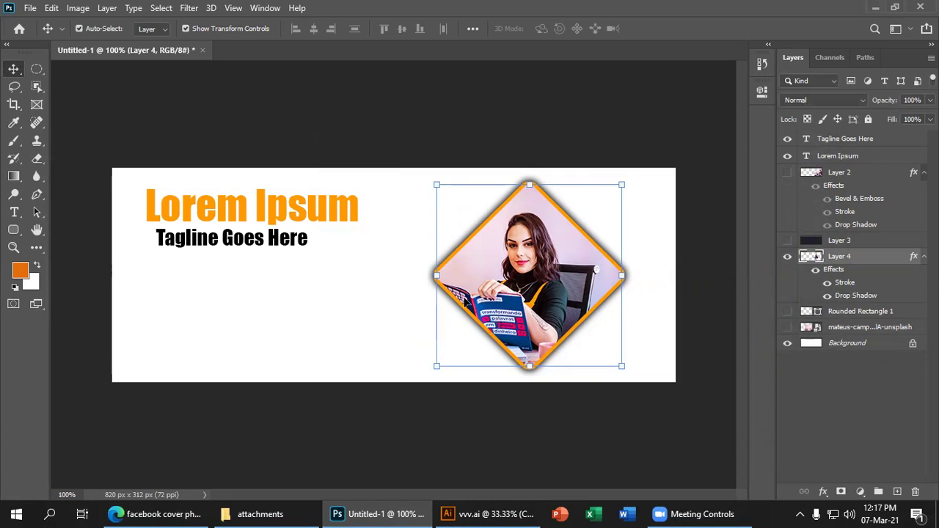
left_click(404, 147)
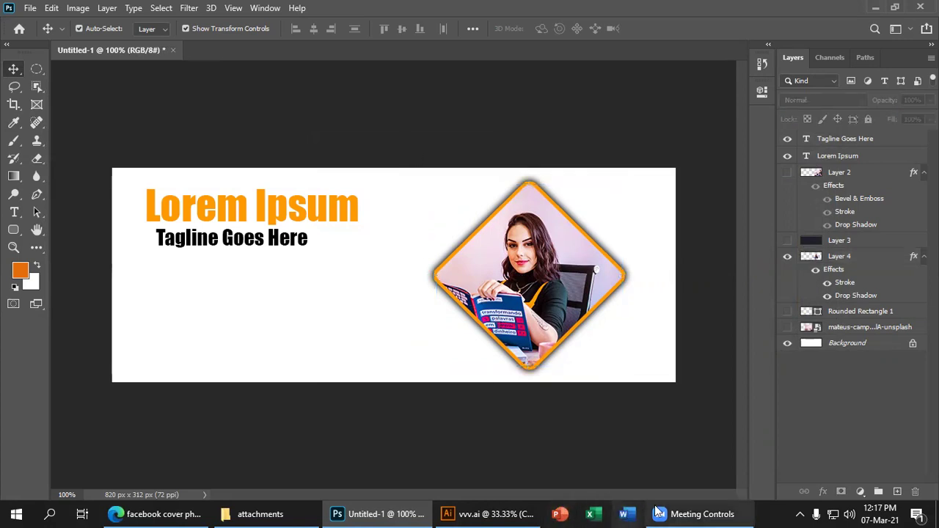
Step: Switch to the browser's Facebook cover image results and preview the related Freepik cover reading "We Help your Business to Grow Faster"
left_click(169, 505)
scroll(488, 301, "down", 2)
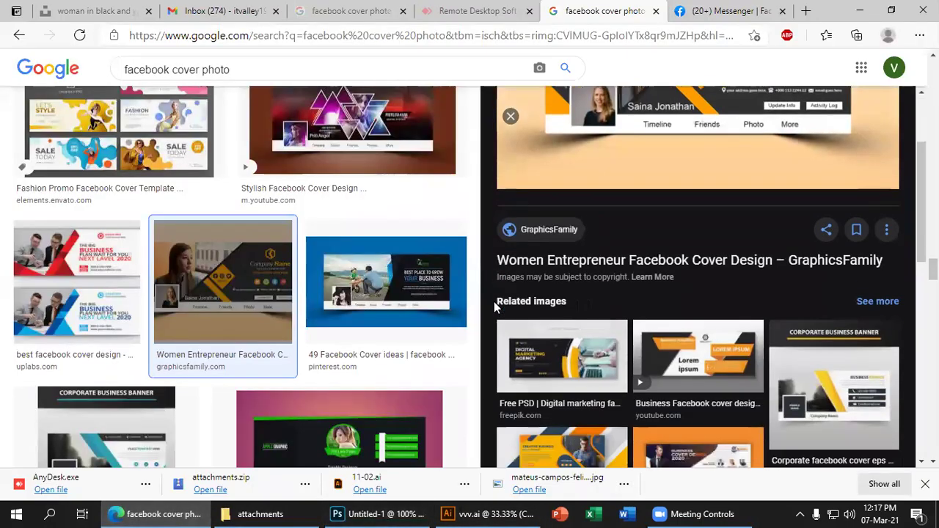
scroll(494, 301, "down", 5)
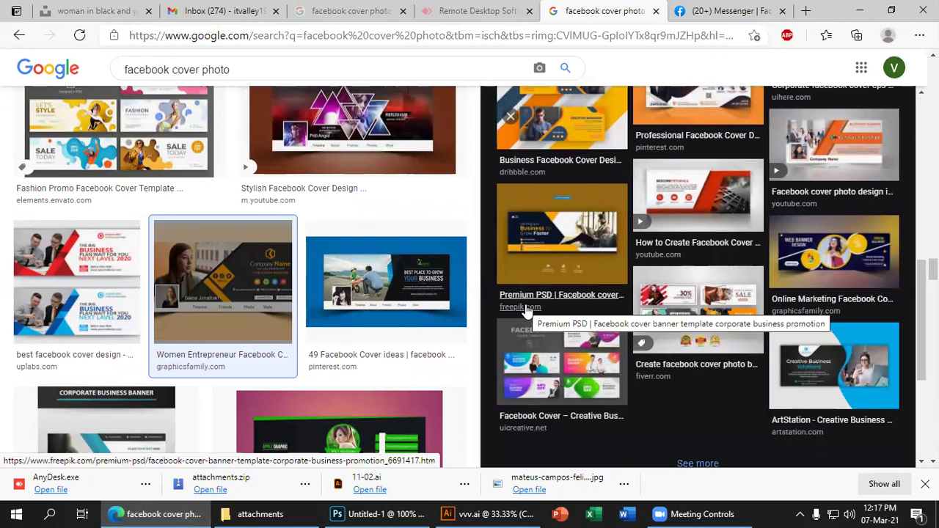
scroll(526, 311, "down", 1)
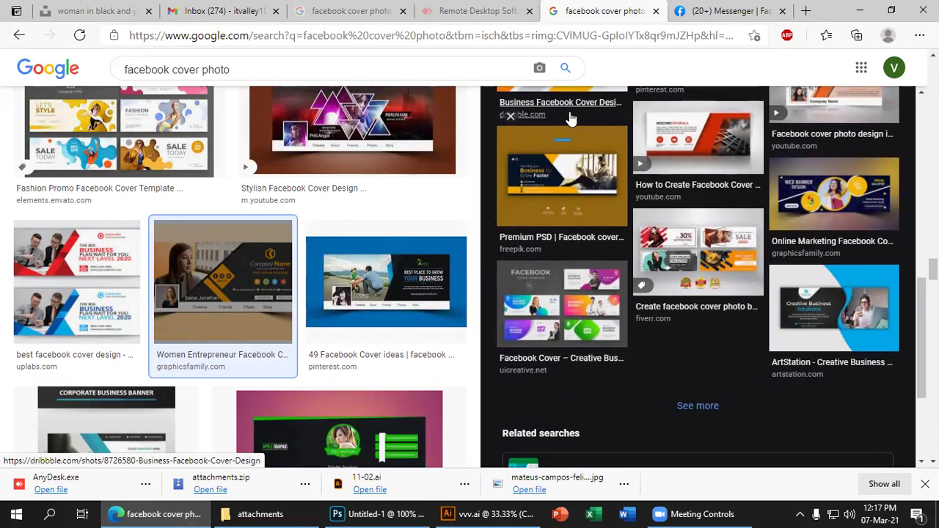
left_click(570, 178)
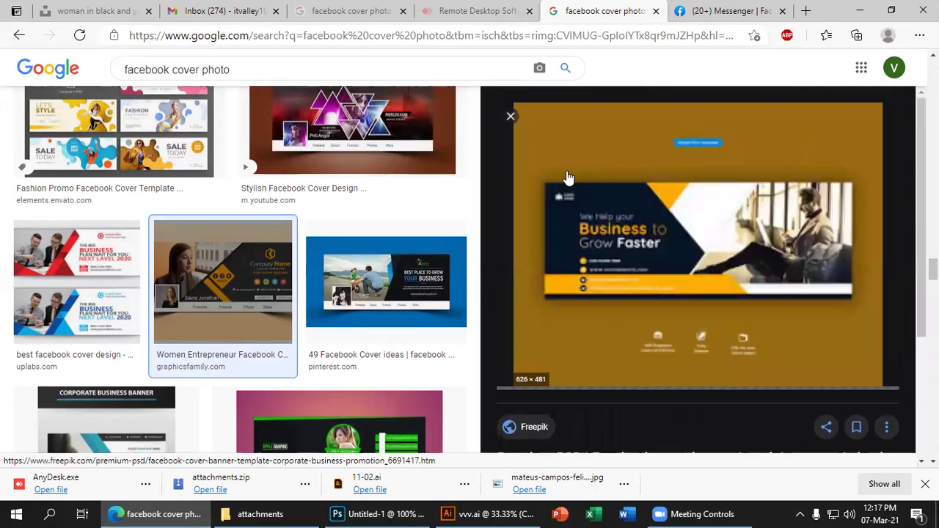
Step: Copy the previewed Freepik cover image and paste it into the message draft of the open Messenger group chat
right_click(689, 226)
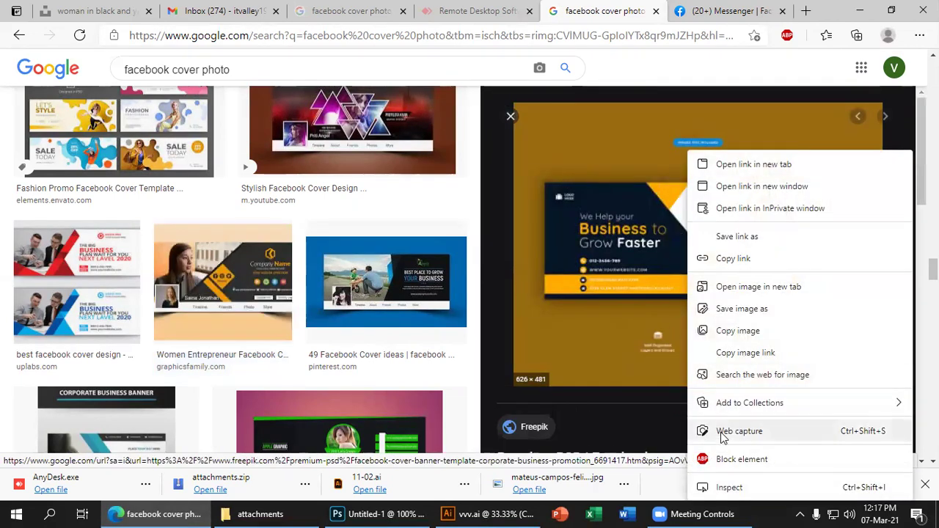
left_click(726, 331)
left_click(704, 19)
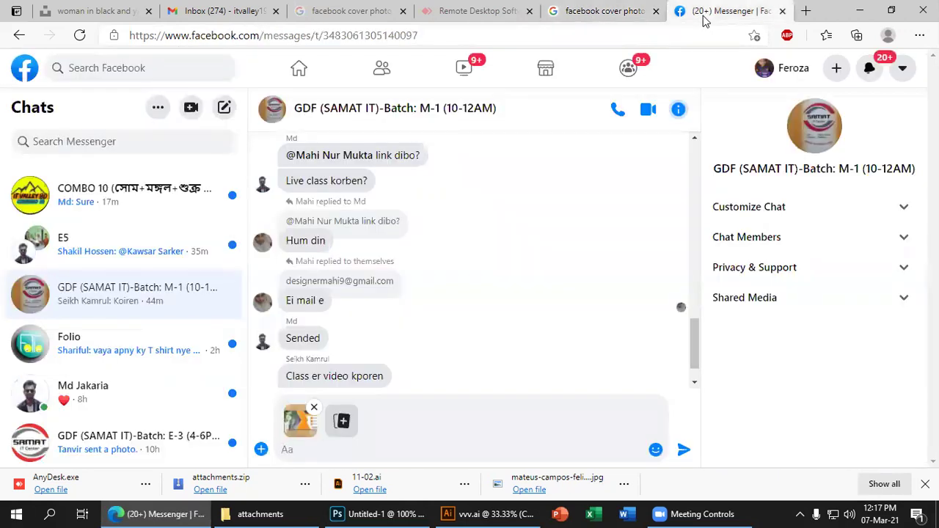
key("ctrl+v")
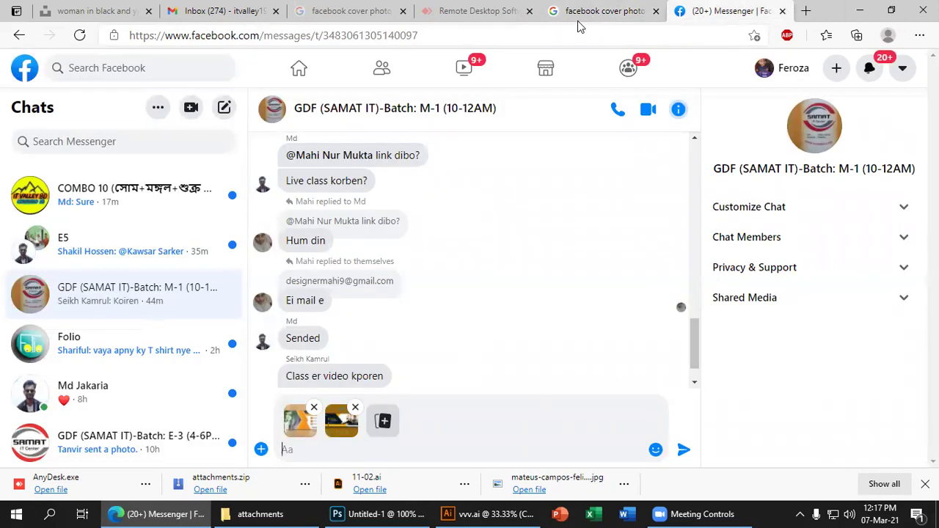
Step: Copy the Women Entrepreneur Facebook Cover Design image from the search results and paste it into the same Messenger draft
left_click(605, 11)
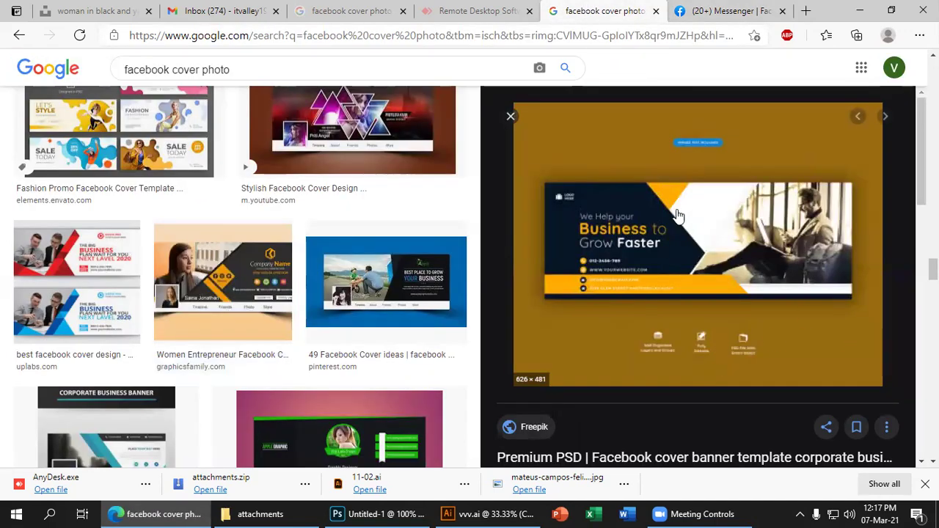
scroll(677, 212, "down", 4)
left_click(249, 286)
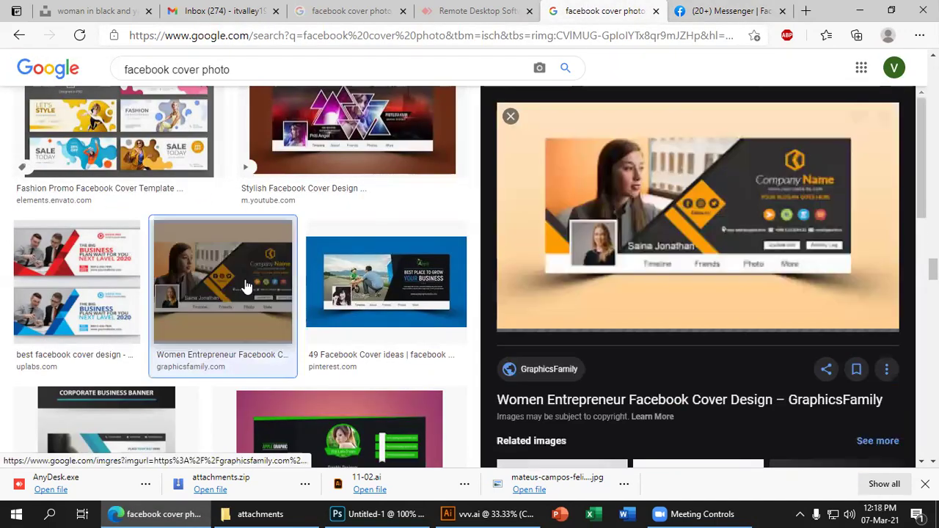
right_click(668, 153)
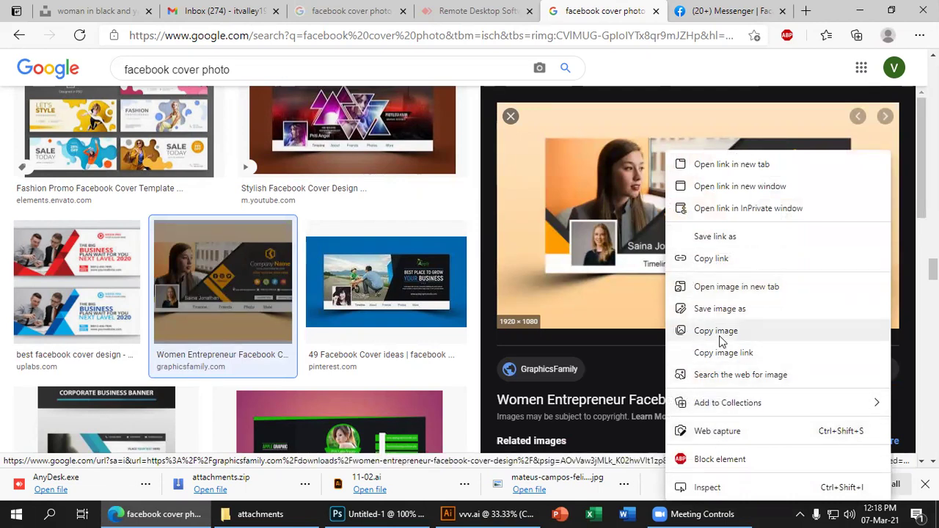
left_click(717, 331)
left_click(706, 16)
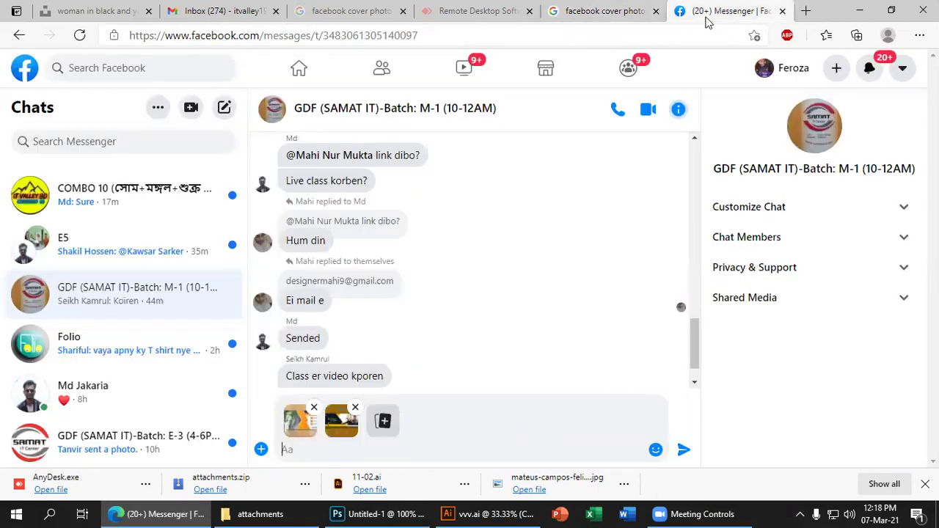
key("ctrl+v")
Step: Browse the related images and search results for more reference covers and preview the Professional Facebook Cover Photo Design tutorial image
left_click(606, 11)
scroll(540, 394, "down", 2)
scroll(539, 394, "down", 5)
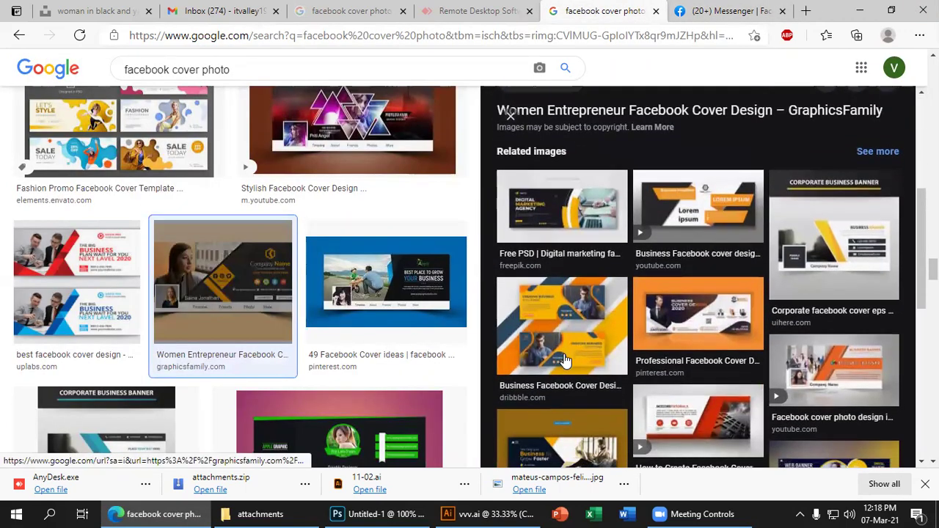
scroll(568, 358, "down", 3)
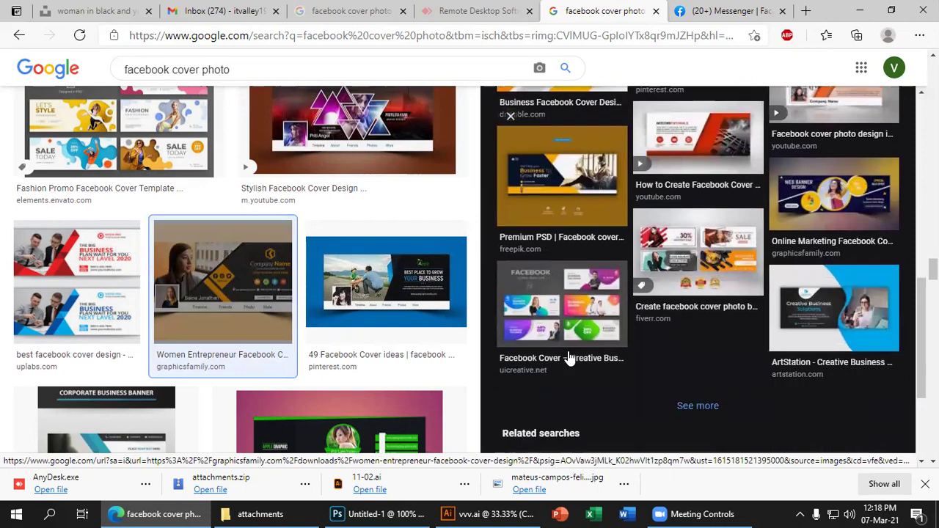
scroll(567, 365, "down", 2)
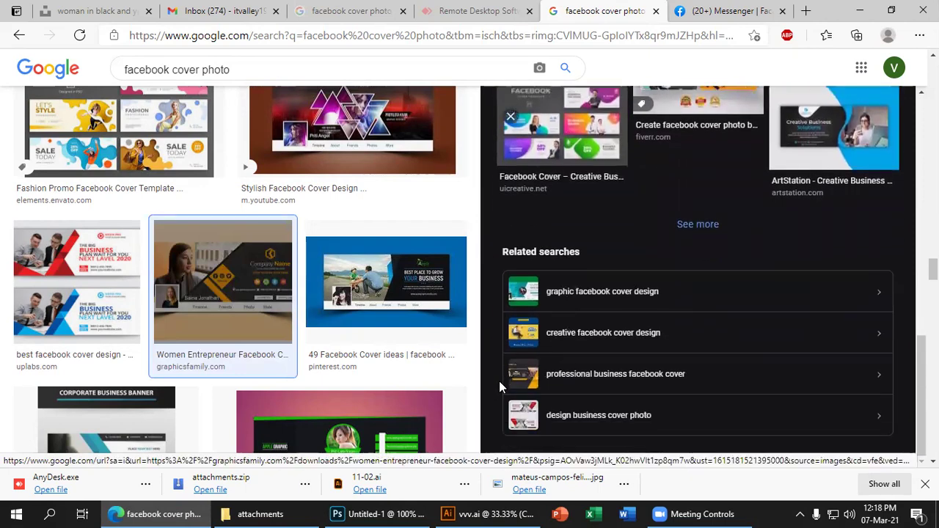
scroll(299, 394, "down", 3)
scroll(299, 394, "down", 7)
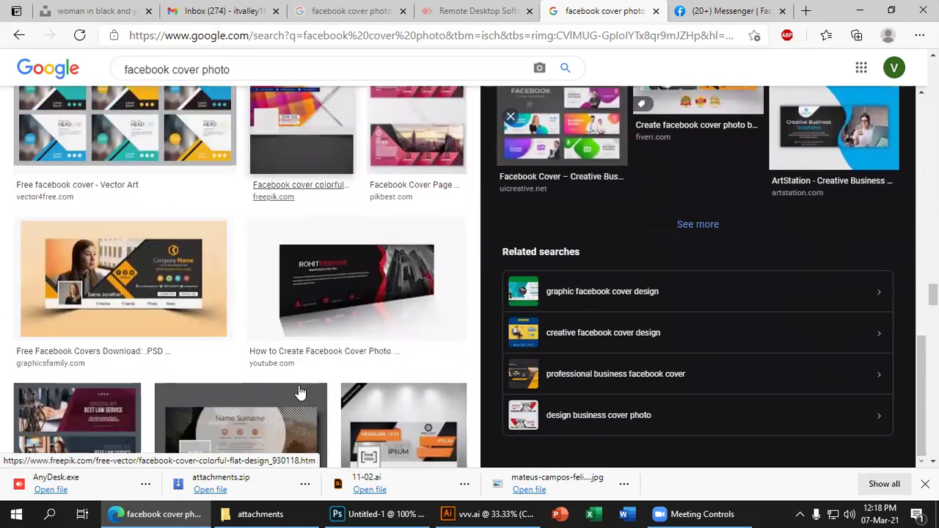
scroll(299, 390, "down", 2)
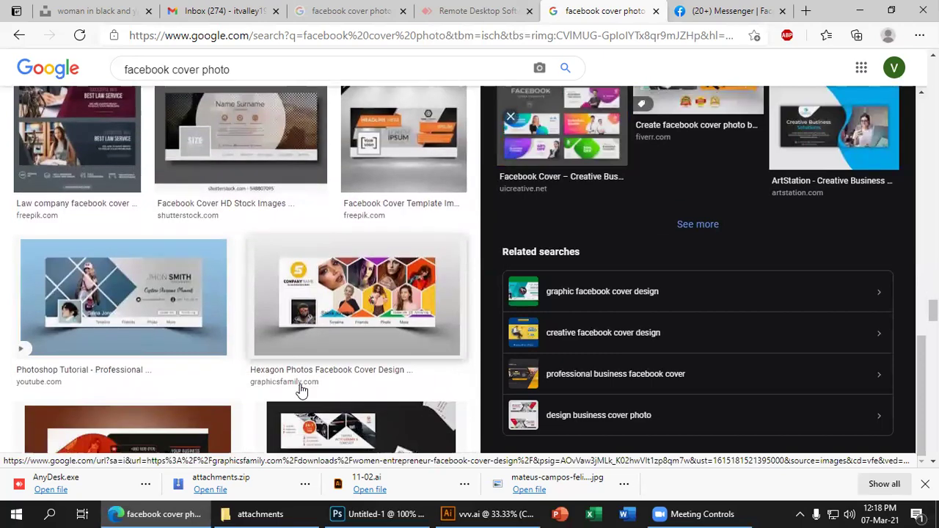
scroll(304, 389, "down", 2)
scroll(304, 391, "up", 3)
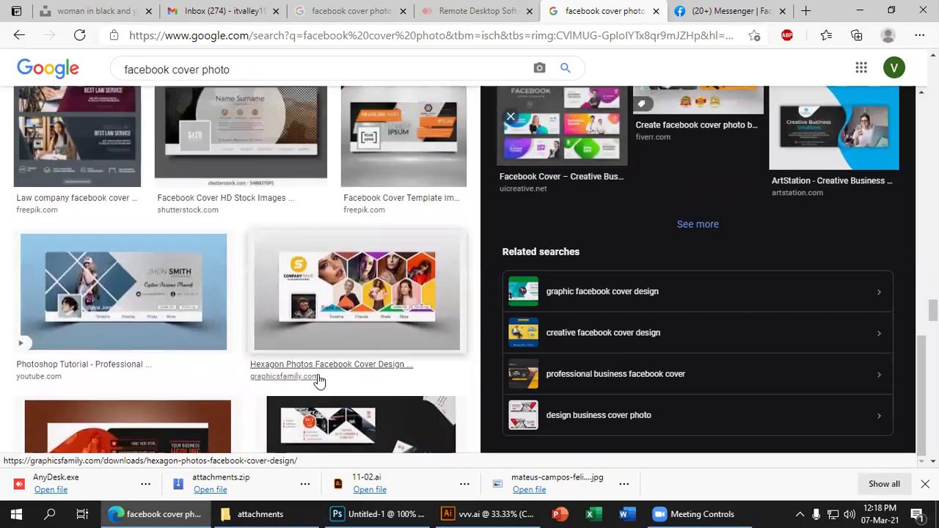
left_click(141, 317)
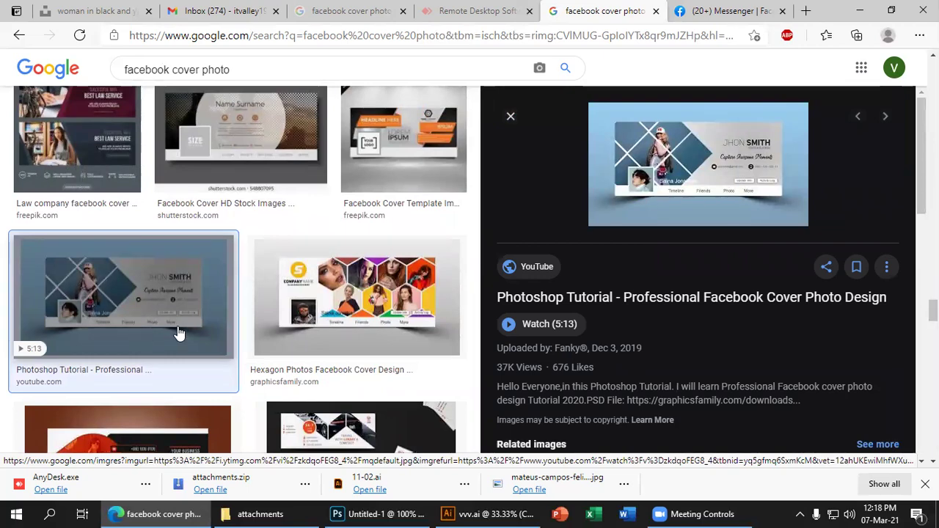
Step: Look through further Facebook cover search results and preview the pink Awesome Facebook Cover Design Photoshop Tutorial image
scroll(302, 314, "down", 4)
scroll(422, 311, "down", 4)
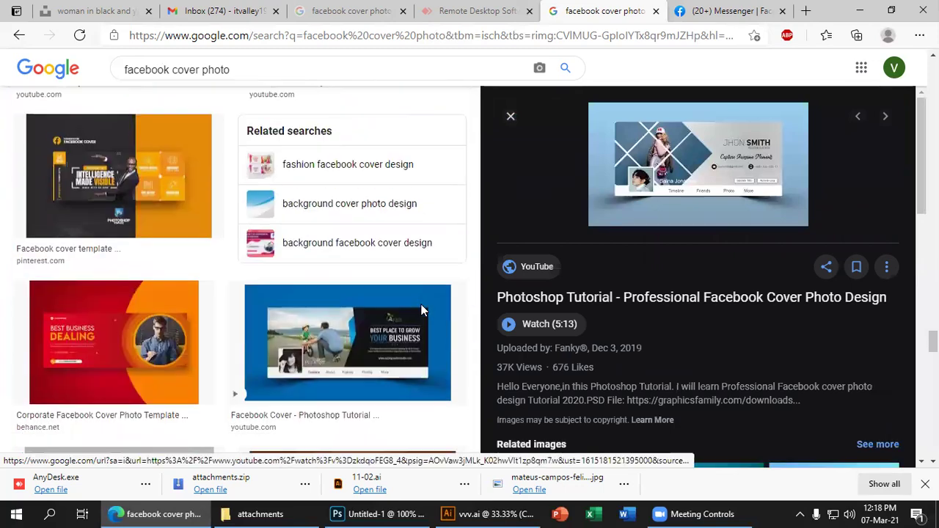
scroll(422, 311, "down", 1)
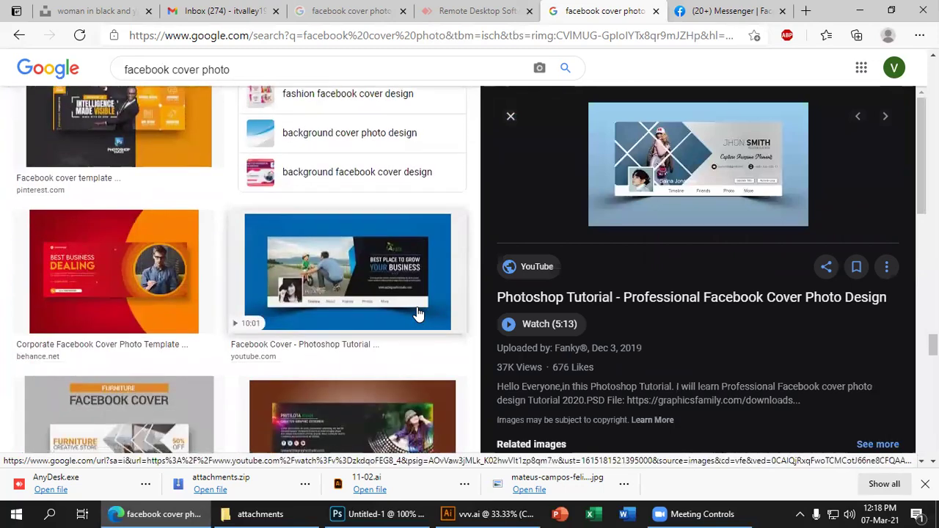
scroll(419, 314, "down", 2)
scroll(419, 317, "down", 1)
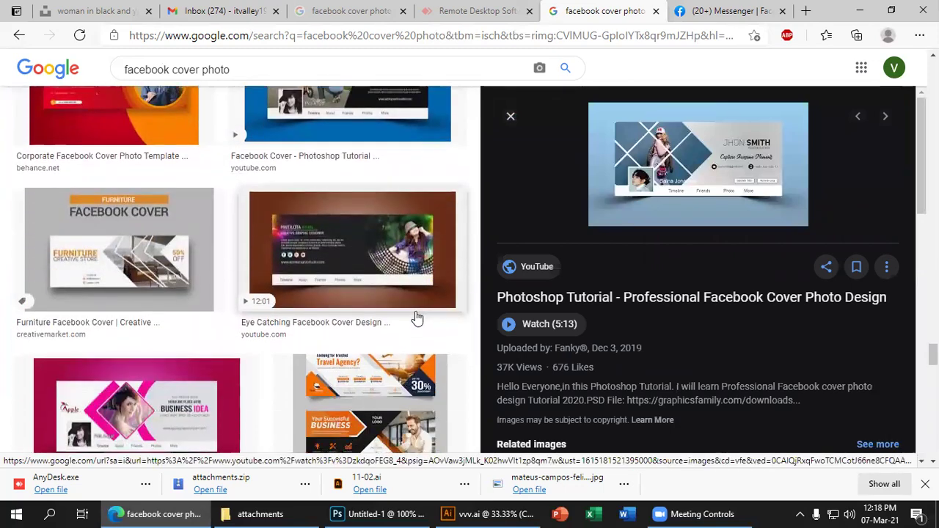
scroll(417, 317, "down", 3)
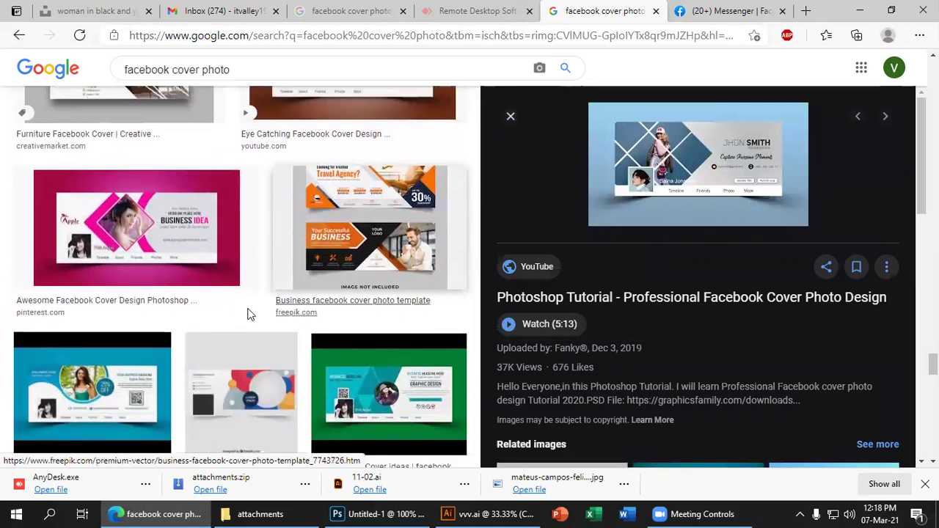
left_click(165, 258)
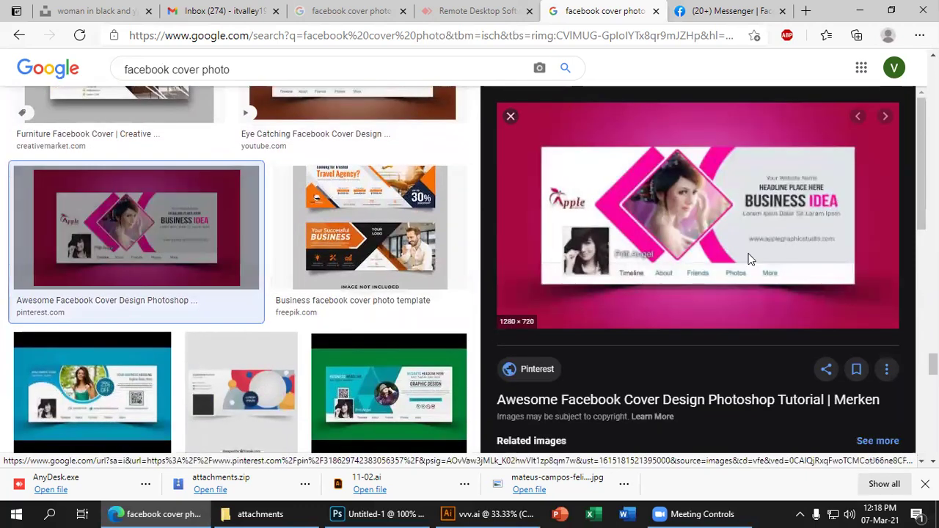
Step: Copy the previewed pink "Business Idea" cover image and paste it into the message draft of the Messenger group chat
right_click(750, 259)
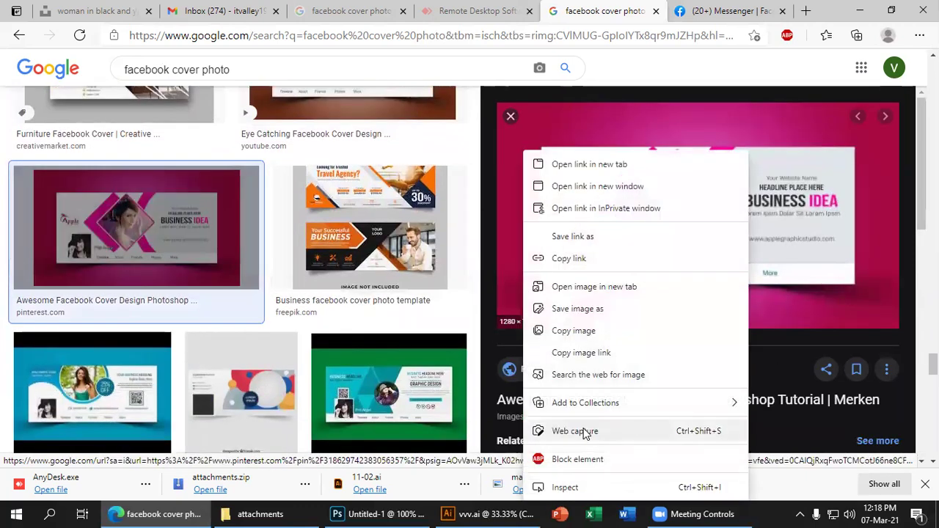
left_click(587, 331)
left_click(713, 12)
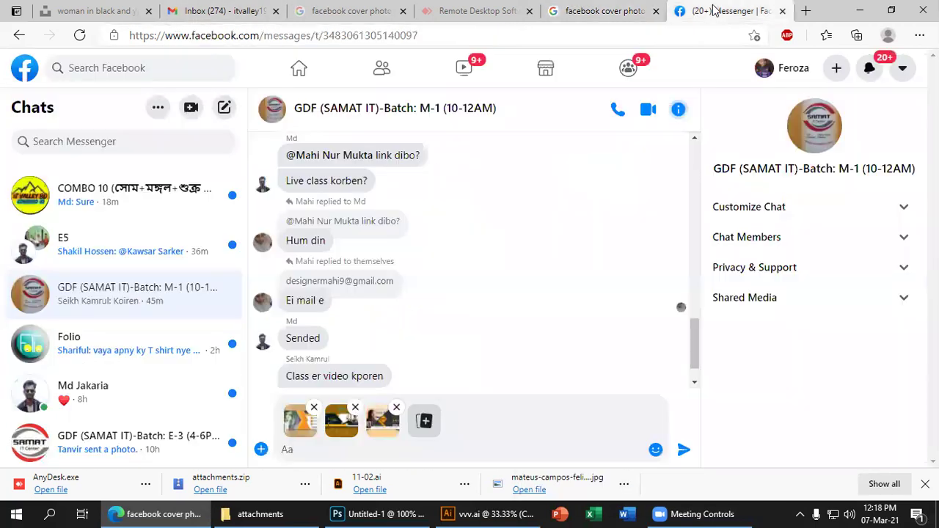
key("ctrl+v")
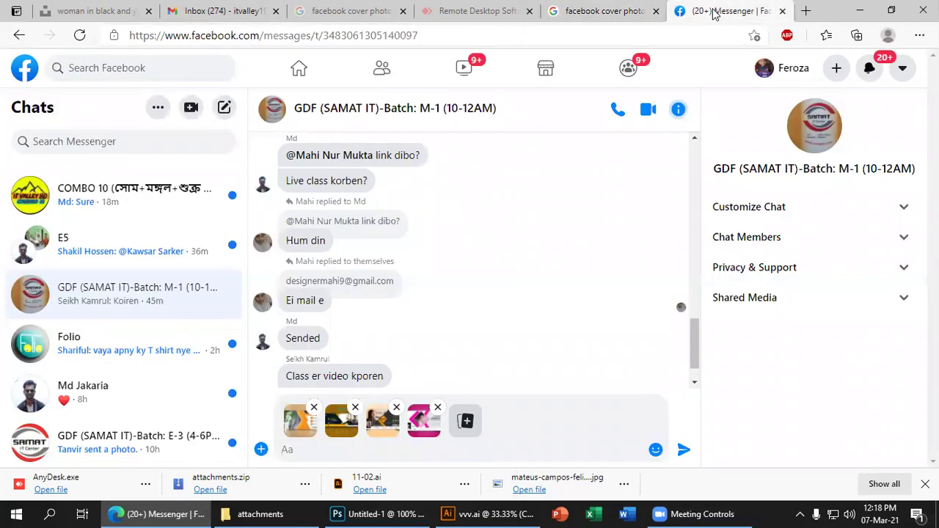
Step: Return to the Facebook cover image results, preview the 49 Facebook Cover ideas image, and examine its related images for more reference covers
left_click(595, 13)
scroll(445, 334, "down", 1)
scroll(446, 335, "down", 8)
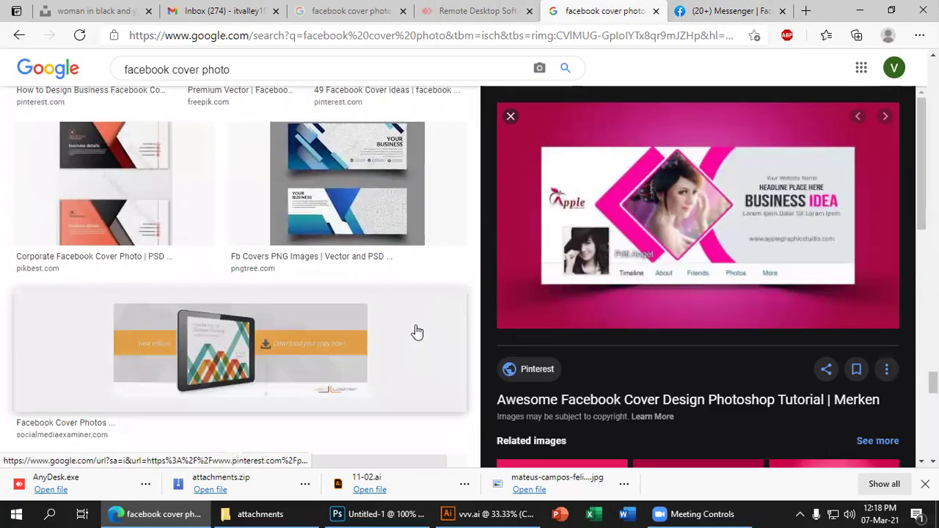
scroll(416, 332, "down", 2)
scroll(416, 332, "down", 3)
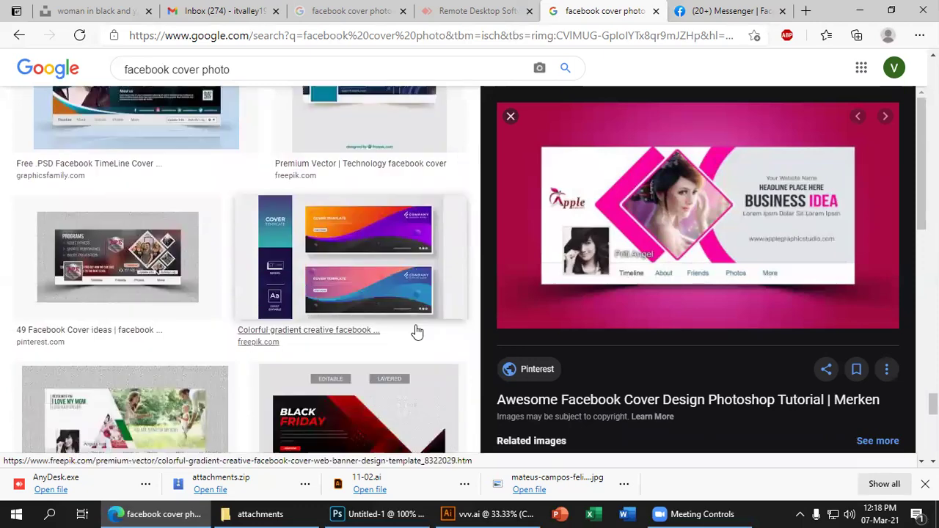
left_click(108, 127)
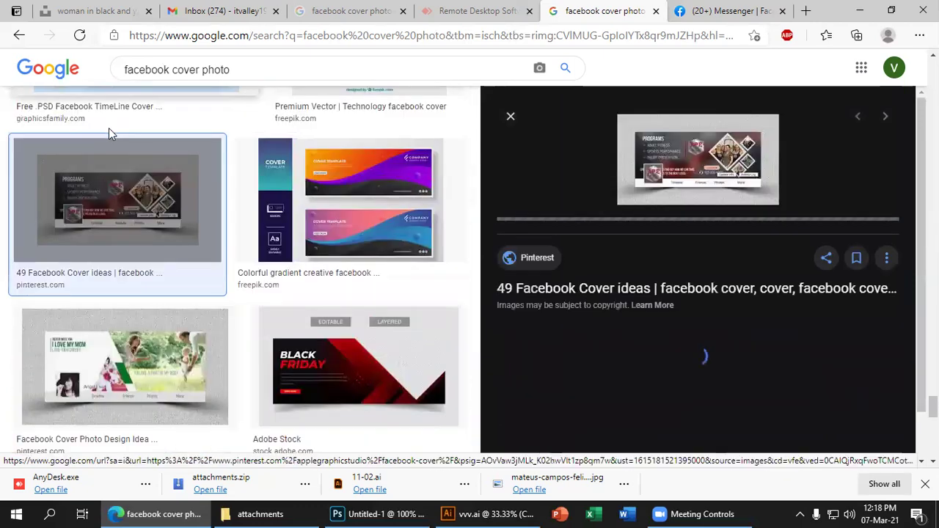
scroll(621, 306, "down", 3)
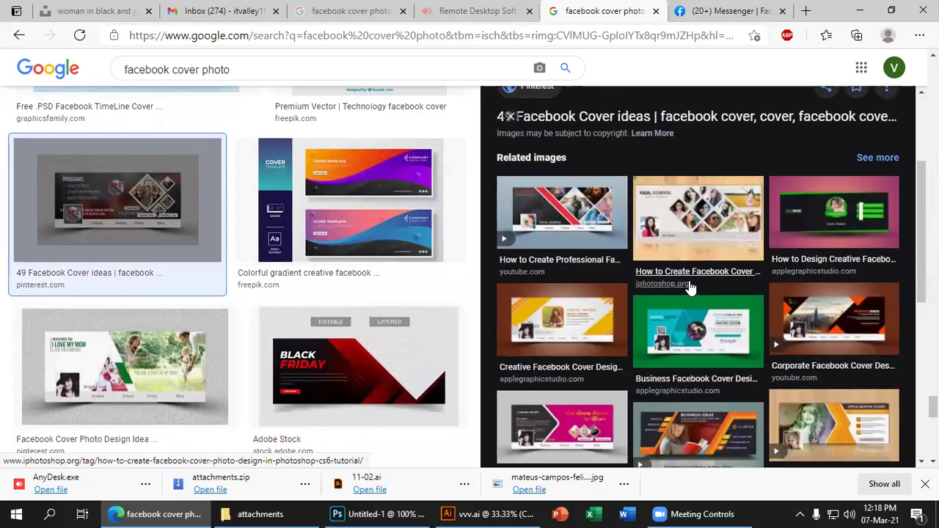
scroll(690, 288, "down", 3)
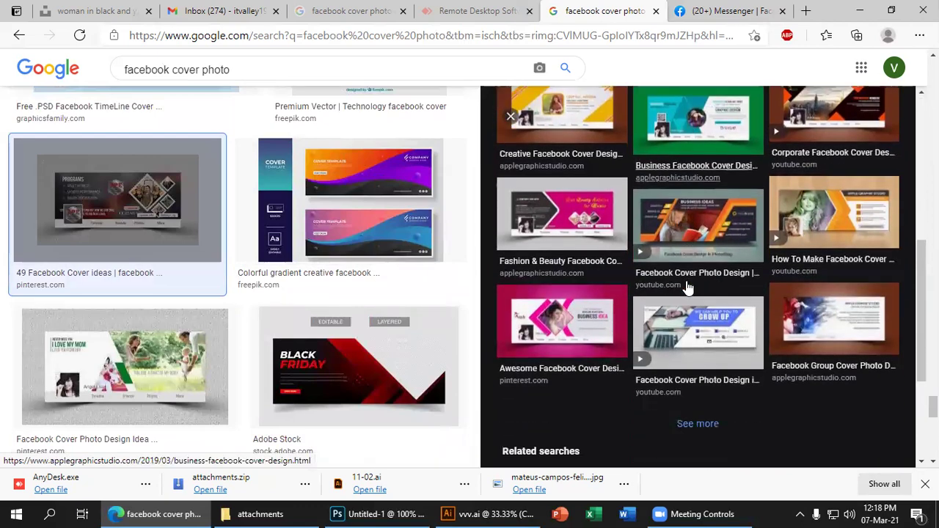
scroll(688, 288, "down", 5)
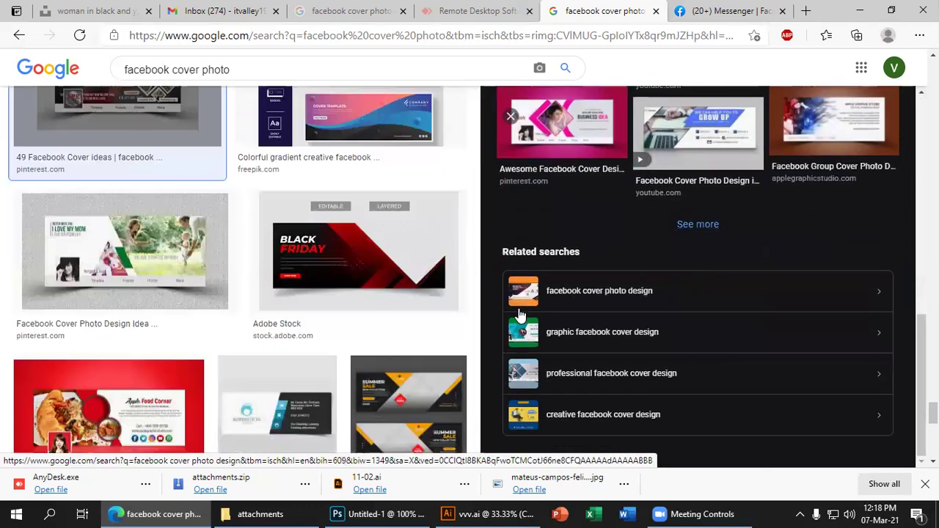